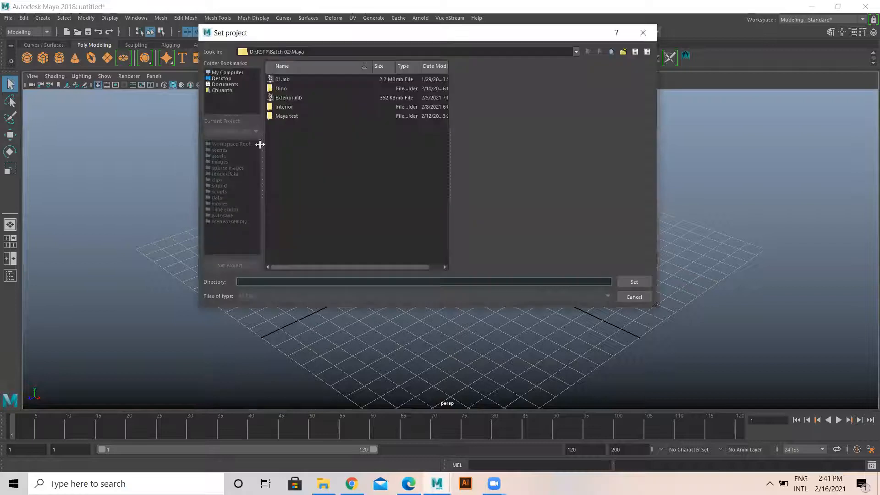
Set the project to the Female folder in D:\RSTP\Maya
click(611, 52)
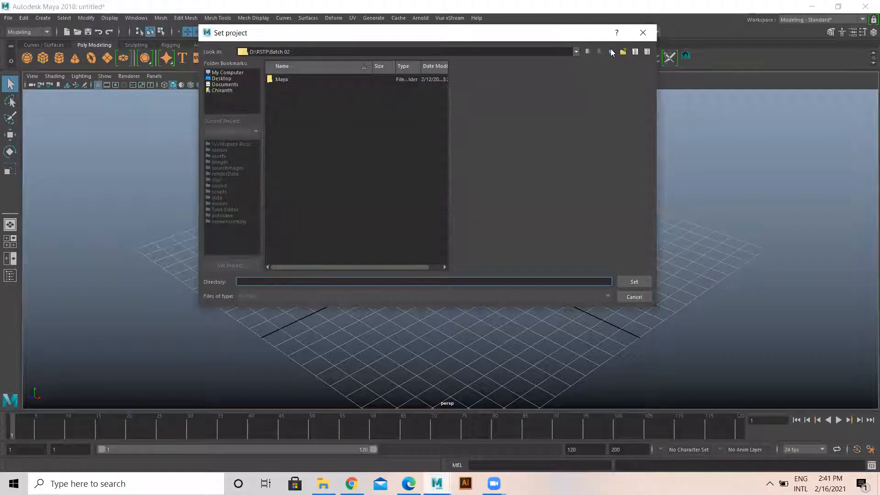
click(611, 51)
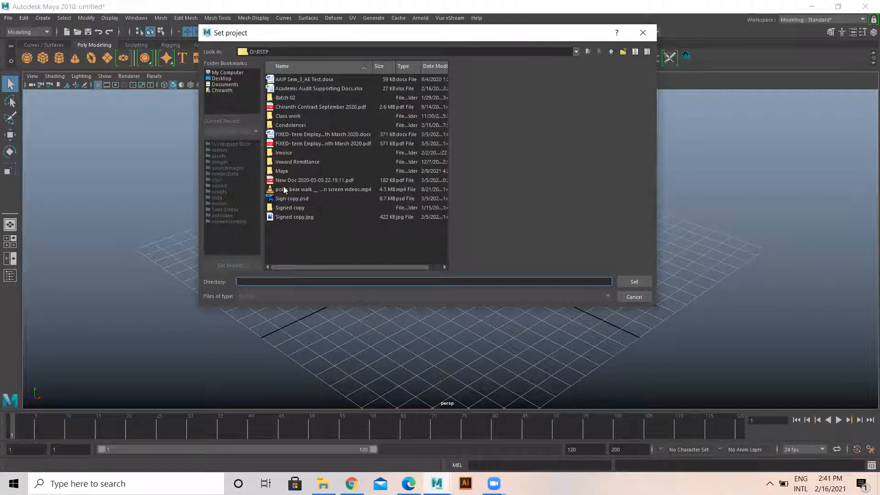
double_click(282, 171)
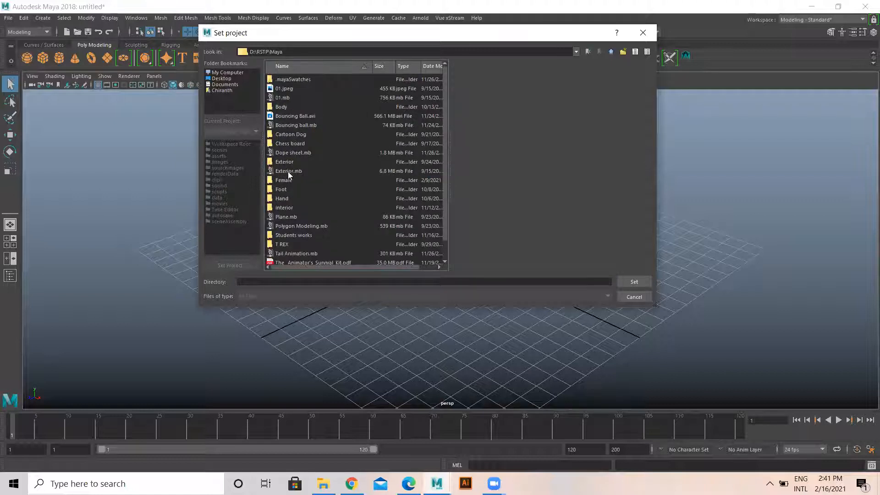
click(282, 181)
click(634, 282)
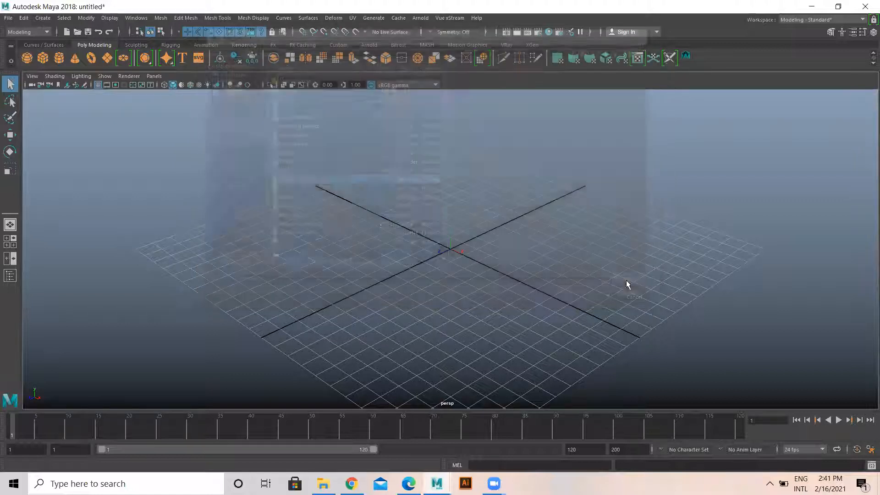
Open the scene 02.mb, discarding the changes in the untitled scene
click(78, 32)
click(284, 88)
double_click(285, 87)
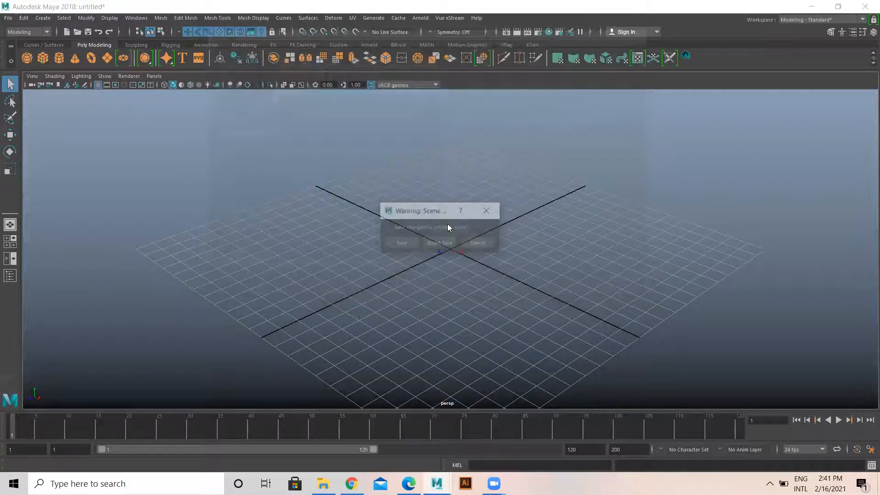
click(446, 244)
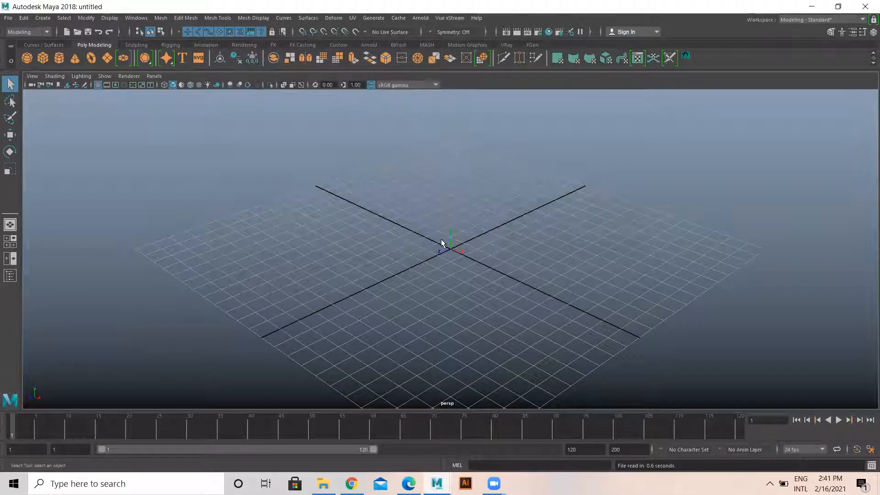
Examine the torso mesh from several angles in both smooth preview and unsmoothed display
alt+drag(417, 251, 120, 264)
alt+drag(321, 223, 428, 243)
alt+right_drag(428, 243, 452, 238)
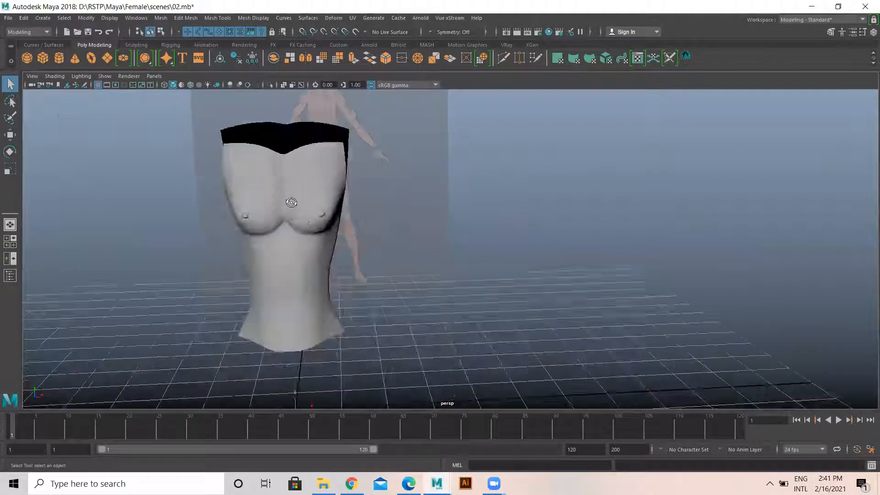
alt+drag(290, 200, 301, 224)
click(302, 224)
alt+right_drag(312, 220, 360, 215)
alt+middle_drag(244, 191, 334, 214)
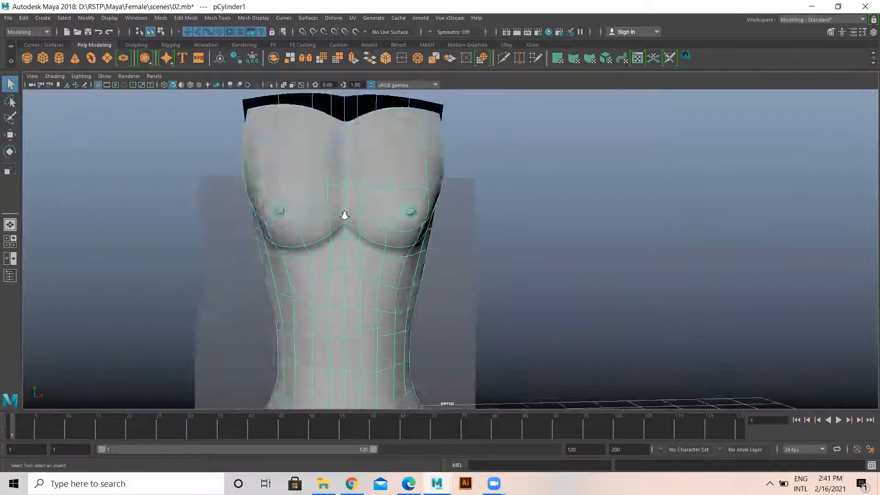
alt+right_drag(334, 215, 350, 216)
key(1)
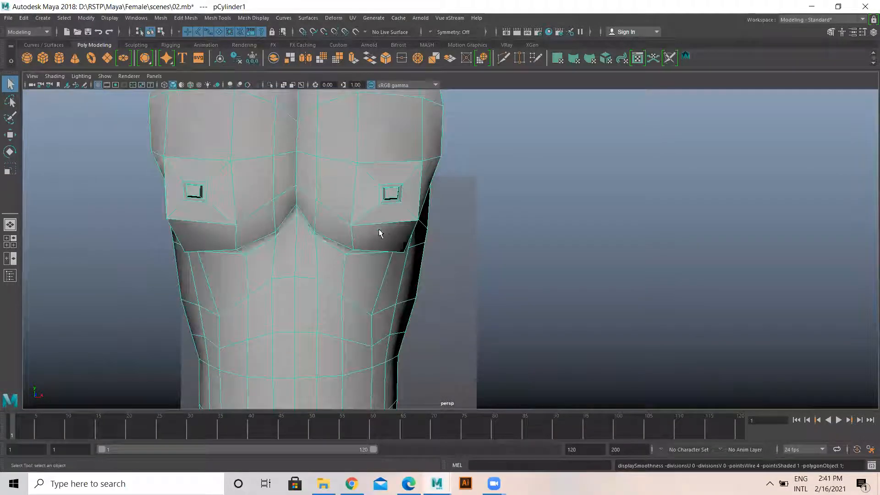
scroll(389, 233, down, 6)
alt+drag(395, 251, 362, 216)
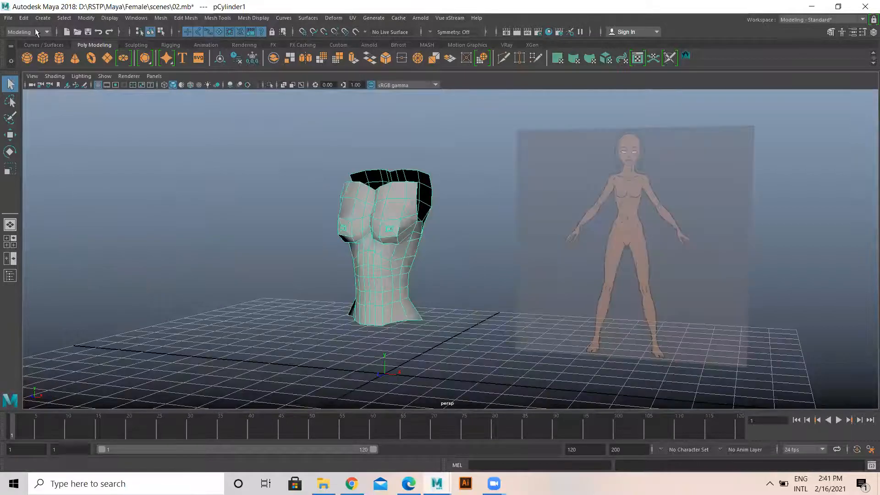
key(3)
click(430, 167)
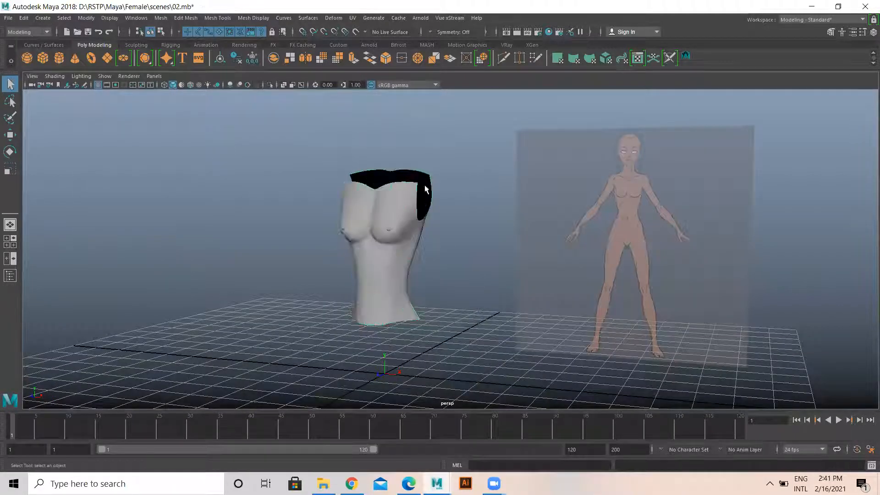
alt+drag(429, 260, 396, 258)
click(383, 239)
click(449, 246)
alt+drag(312, 222, 349, 220)
click(349, 241)
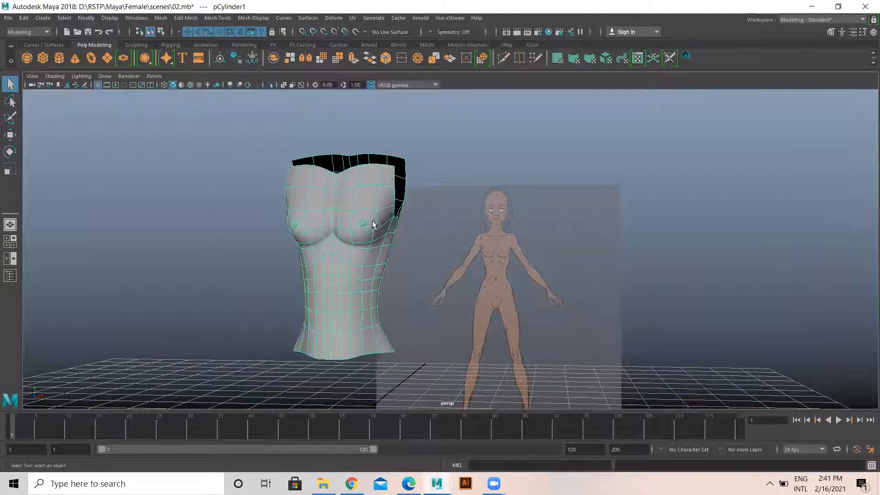
key(1)
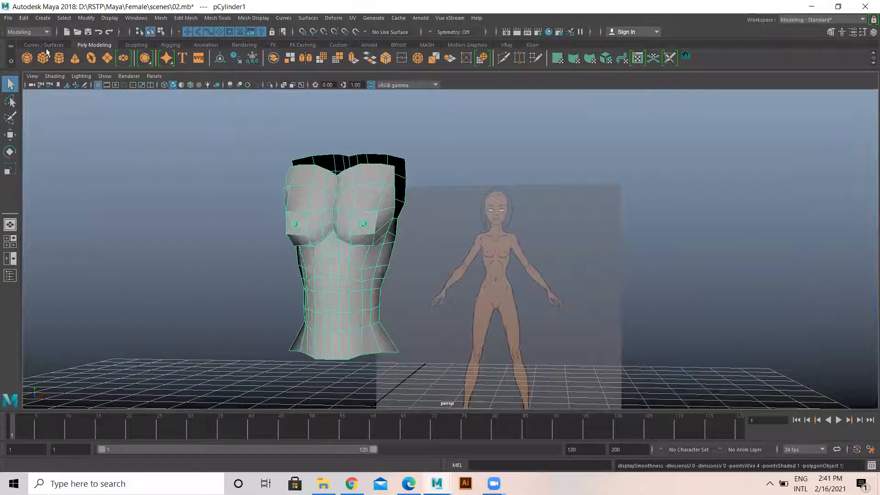
Save the scene as 03 in the project's scenes folder
click(8, 17)
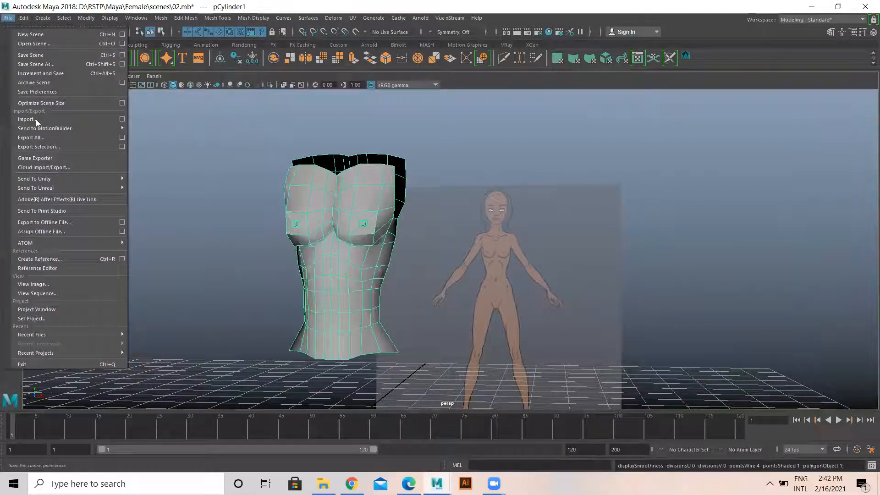
click(39, 64)
text(03)
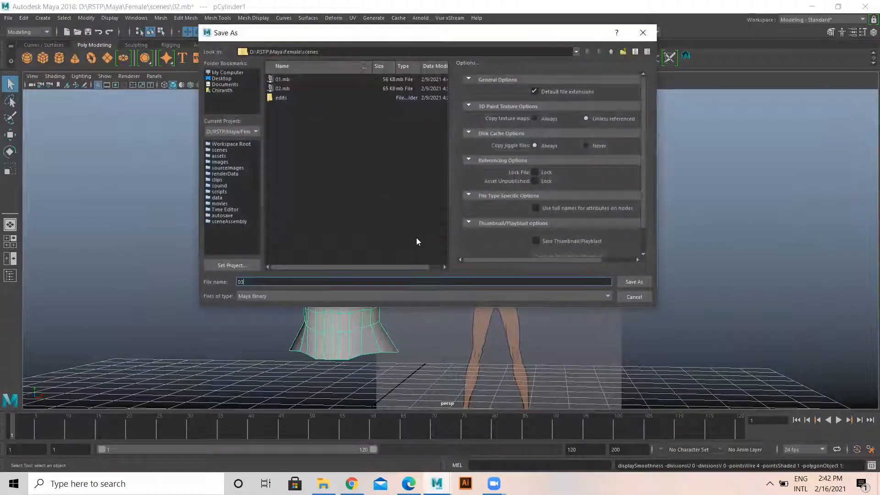
key(Return)
Delete the faces of the character's right half of the torso up to the centre line, using the front view
alt+drag(313, 286, 301, 312)
key(space)
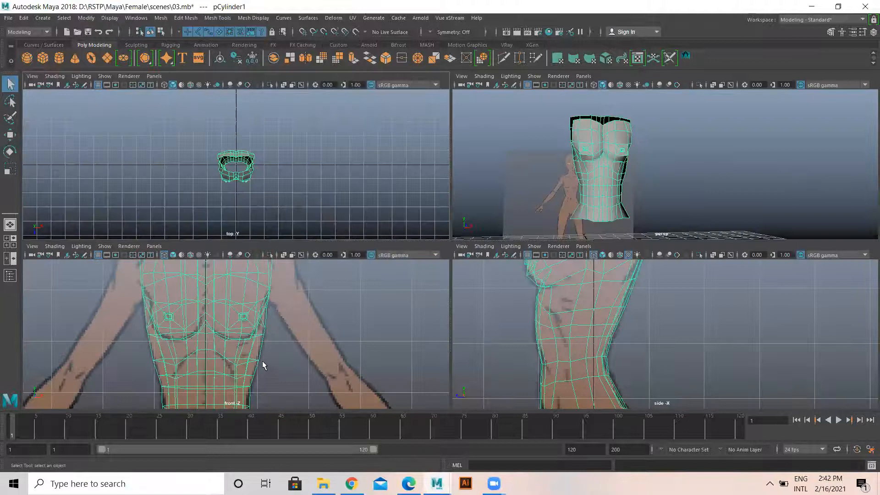
key(space)
right_drag(401, 242, 353, 225)
drag(356, 170, 429, 381)
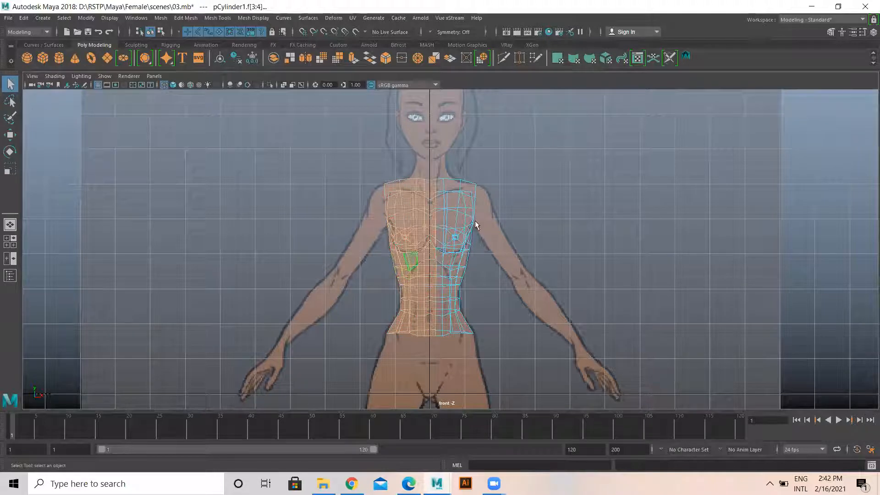
drag(505, 133, 432, 340)
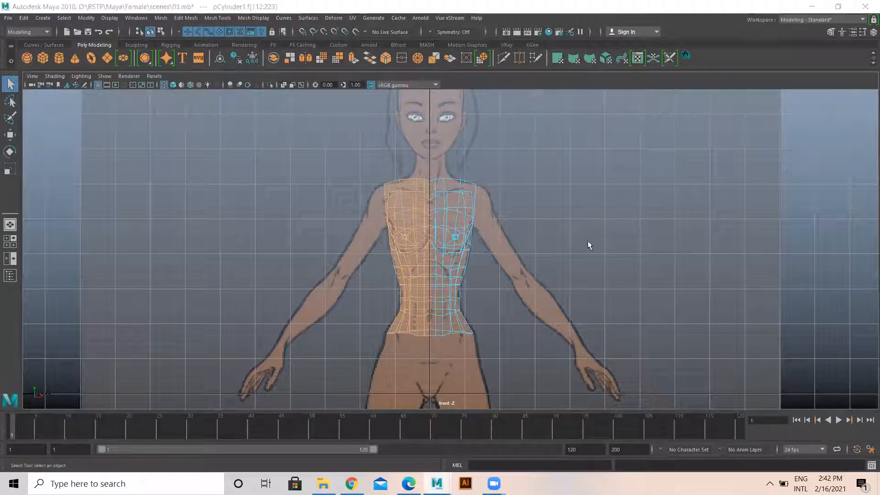
scroll(444, 260, up, 3)
scroll(438, 250, up, 3)
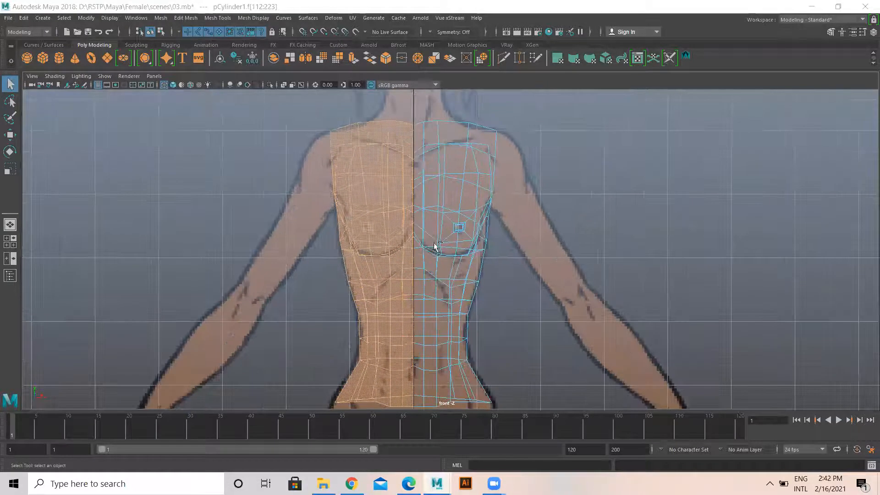
scroll(448, 346, down, 6)
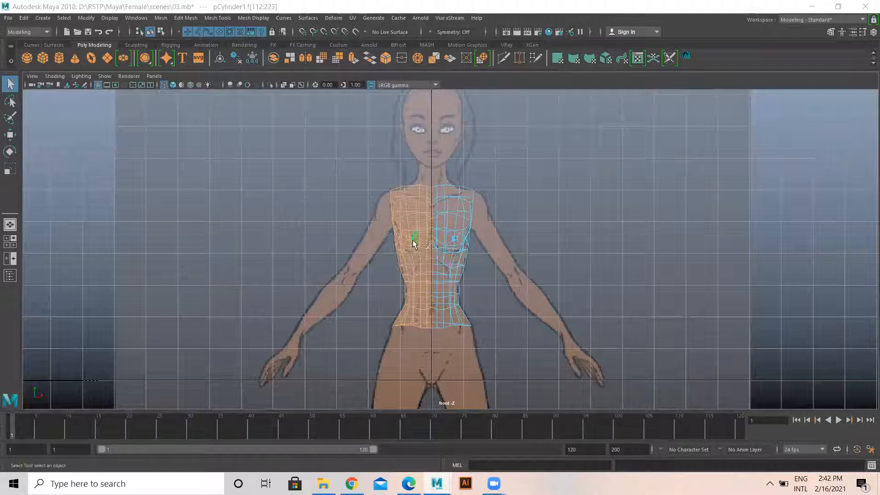
key(Delete)
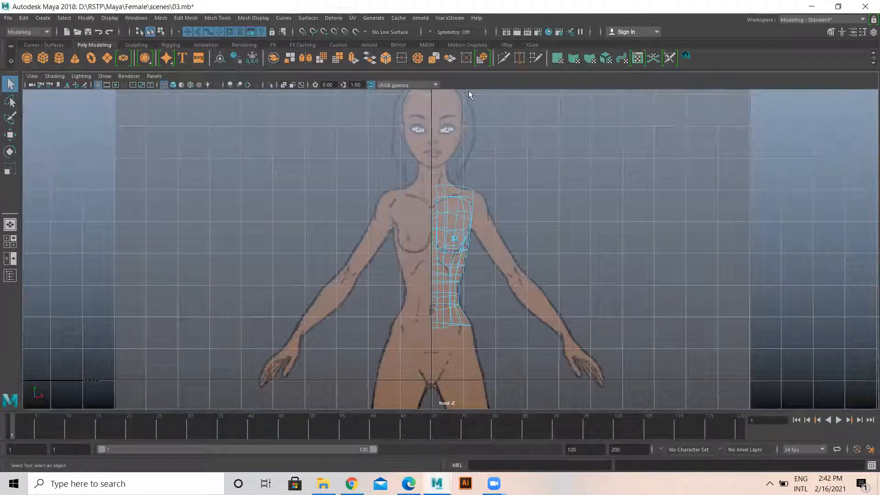
Extrude the upper border edges of the front chest and move them up and back along the shoulder outline in the side view
key(space)
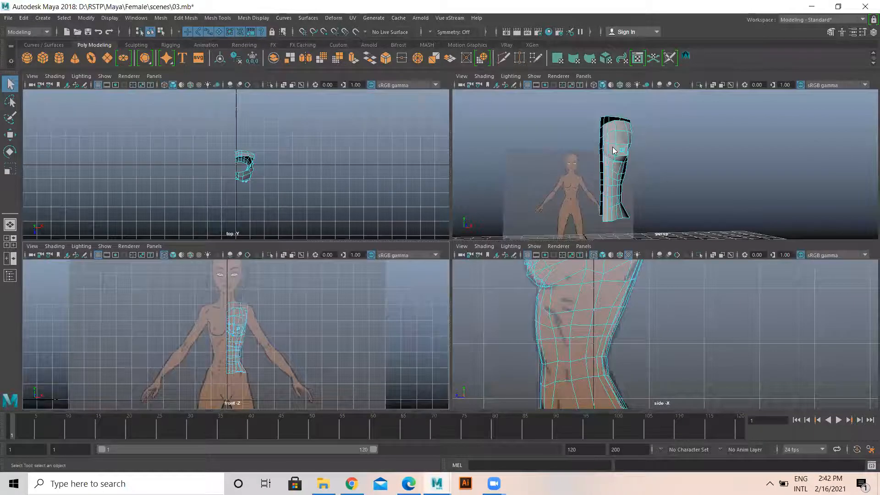
key(space)
alt+drag(570, 194, 414, 209)
scroll(600, 281, up, 6)
alt+drag(600, 280, 456, 227)
alt+drag(188, 197, 314, 261)
alt+drag(323, 145, 294, 207)
scroll(228, 260, up, 2)
alt+middle_drag(284, 152, 248, 218)
alt+drag(248, 218, 220, 202)
right_drag(254, 168, 255, 124)
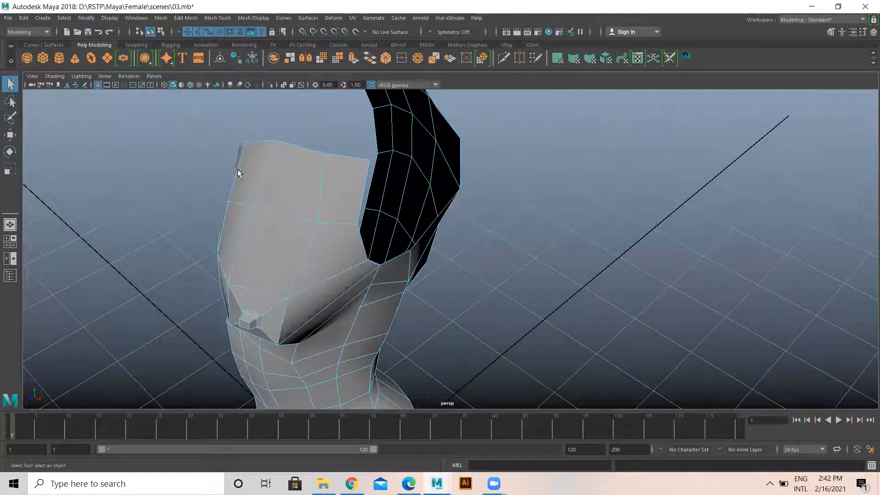
alt+drag(238, 169, 284, 177)
alt+middle_drag(229, 179, 133, 293)
click(129, 296)
shift+click(213, 260)
shift+click(279, 238)
alt+drag(190, 272, 143, 261)
alt+drag(345, 242, 219, 265)
key(space)
key(space)
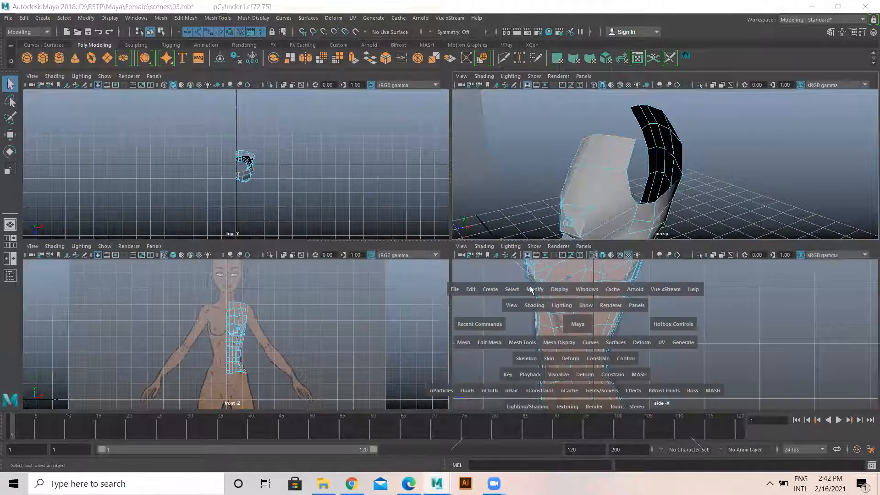
scroll(181, 241, up, 4)
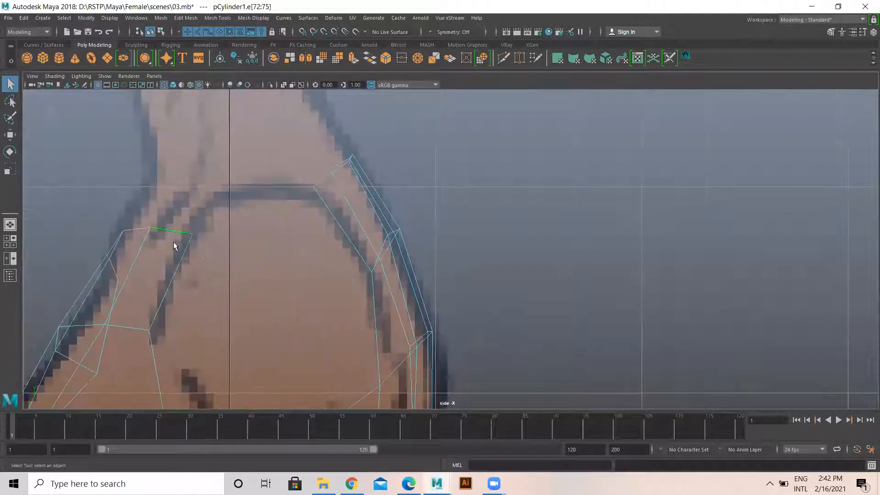
alt+middle_drag(271, 167, 332, 205)
shift+right_drag(339, 175, 340, 202)
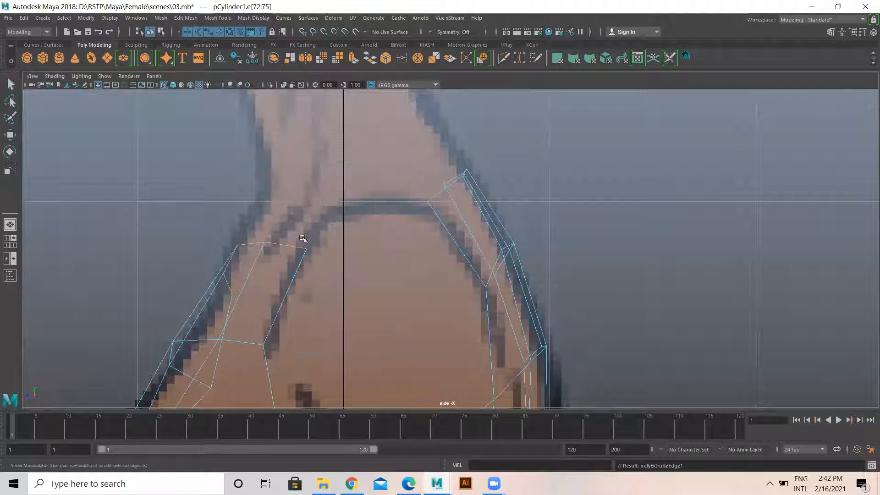
drag(265, 268, 293, 238)
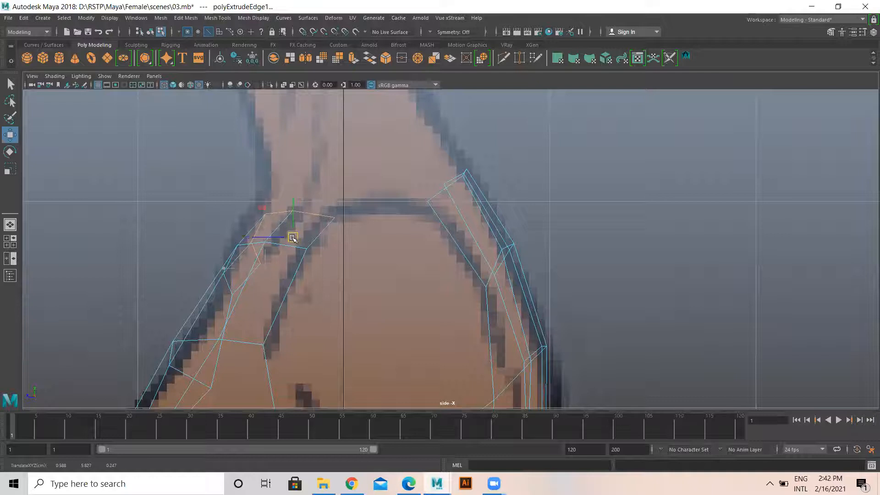
drag(293, 239, 381, 234)
Adjust the sideways and vertical position of the newly extruded chest edges in the perspective view
key(space)
key(space)
alt+drag(236, 264, 300, 248)
alt+middle_drag(301, 248, 292, 246)
alt+drag(292, 247, 365, 225)
drag(437, 175, 422, 175)
drag(376, 136, 377, 143)
alt+drag(453, 224, 354, 249)
Deselect the extruded edges nearest the centre line and raise the remaining ones to the shoulder outline in the side view
ctrl+drag(232, 174, 280, 230)
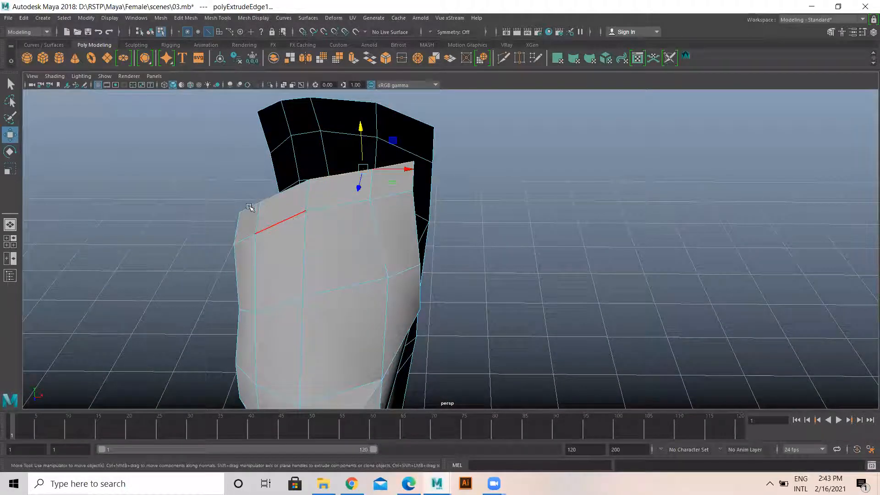
alt+drag(415, 279, 261, 260)
key(space)
key(space)
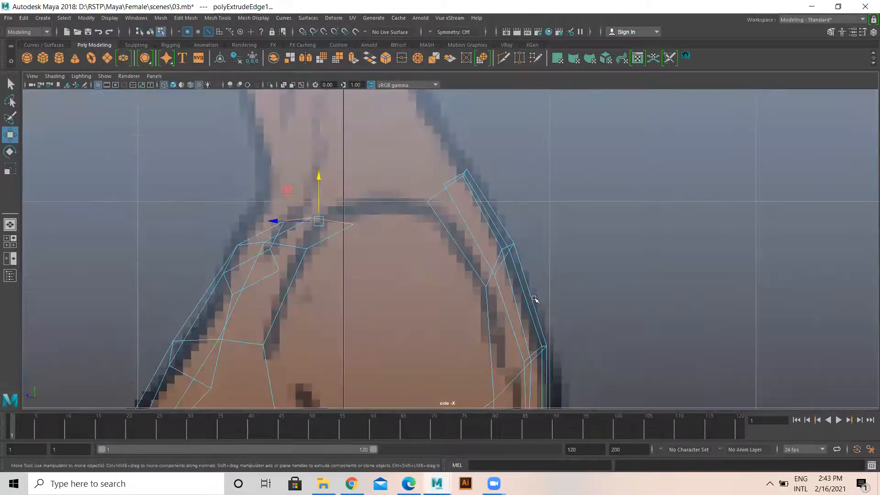
drag(320, 179, 313, 170)
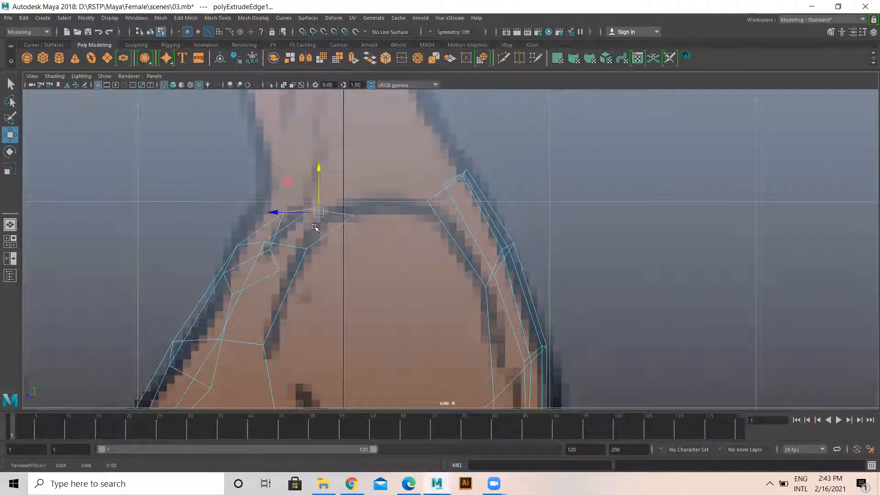
Extrude the shoulder edges two more times, following the top of the shoulder toward the back in the side view
shift+right_drag(228, 197, 227, 223)
mouse_move(319, 213)
mouse_down()
mouse_move(353, 183)
mouse_move(361, 200)
mouse_move(318, 199)
mouse_up()
key(r)
key(w)
drag(361, 160, 412, 195)
key(ctrl+e)
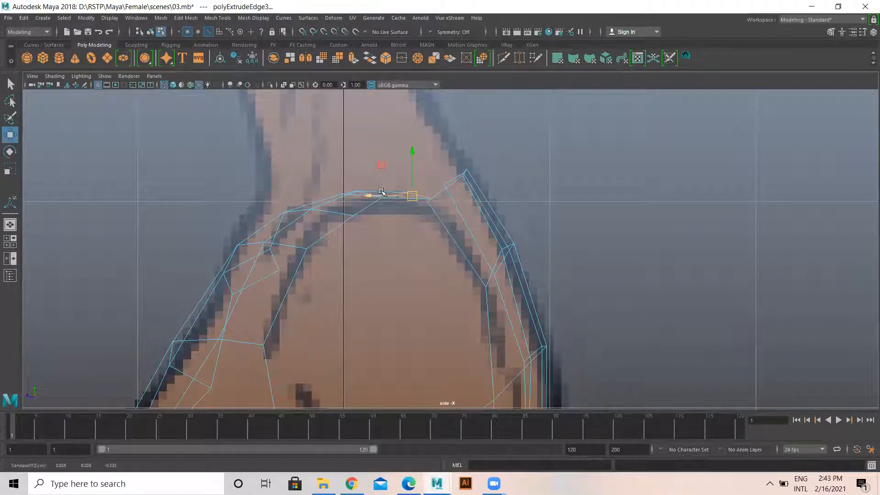
Scale the last extruded shoulder edges flat along the depth axis and raise them slightly
key(r)
drag(375, 196, 428, 191)
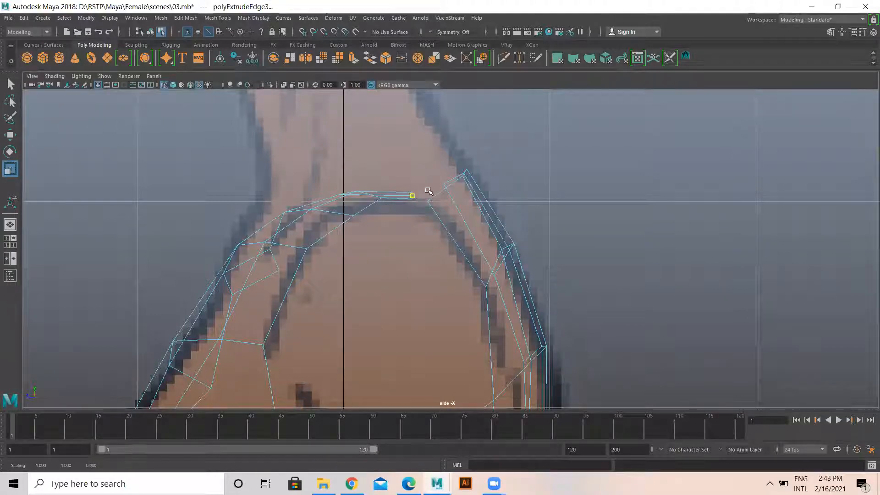
key(w)
drag(414, 152, 416, 149)
Move the neck-side corner vertex of the new shoulder strip slightly sideways in the perspective view
key(space)
key(space)
alt+drag(413, 206, 489, 197)
right_drag(363, 155, 310, 154)
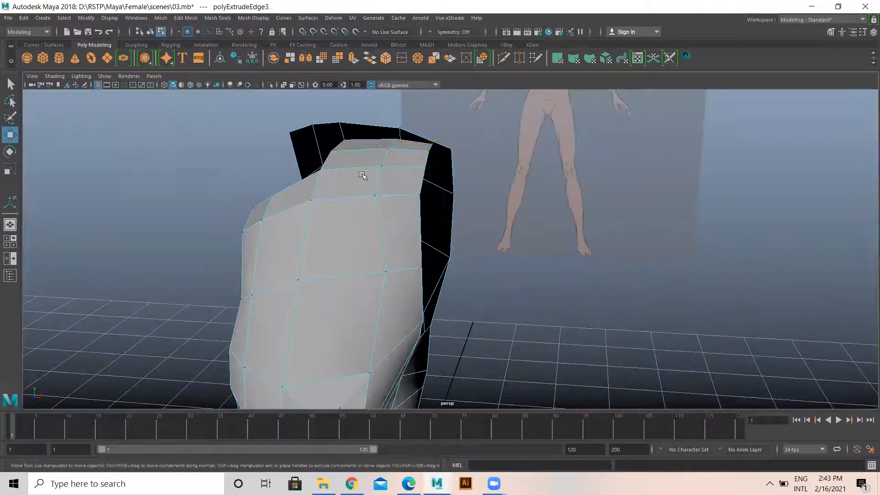
alt+drag(364, 177, 396, 184)
click(304, 183)
alt+middle_drag(352, 196, 372, 251)
drag(366, 242, 353, 242)
Raise the vertices on top of the new shoulder strip slightly
alt+drag(339, 237, 430, 147)
alt+drag(407, 275, 395, 238)
drag(342, 127, 418, 174)
drag(379, 112, 382, 104)
Adjust the corner vertex at the back end of the shoulder strip slightly in the perspective view
mouse_move(417, 121)
alt+mouse_down()
mouse_move(419, 146)
mouse_move(422, 137)
alt+mouse_up()
drag(410, 167, 375, 182)
click(338, 164)
drag(321, 164, 354, 186)
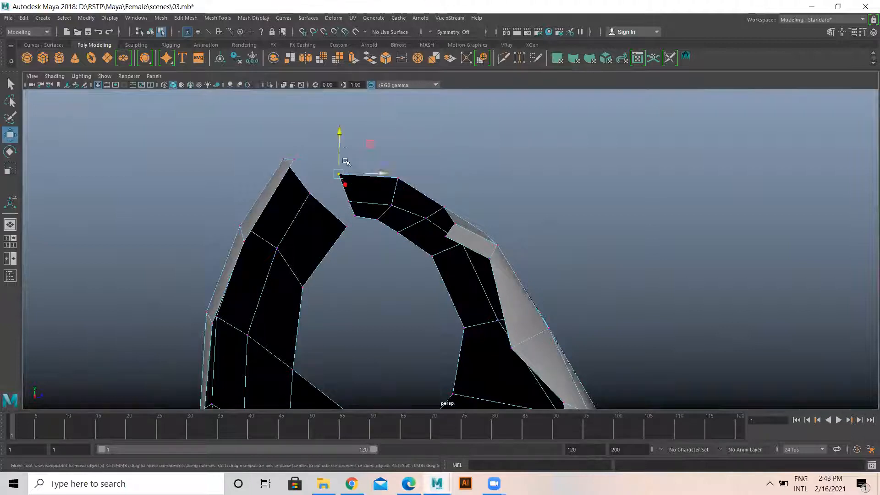
drag(339, 141, 350, 139)
alt+drag(381, 179, 464, 280)
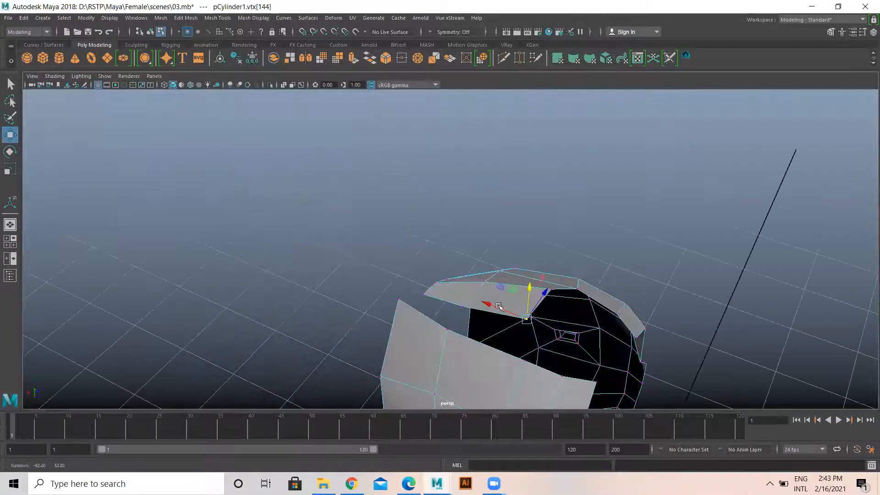
Merge the end vertex of the shoulder strip with the matching top vertex of the back
alt+drag(494, 306, 430, 190)
alt+drag(574, 201, 337, 161)
alt+drag(384, 239, 499, 256)
drag(498, 254, 418, 319)
alt+middle_drag(493, 199, 454, 106)
scroll(445, 241, up, 3)
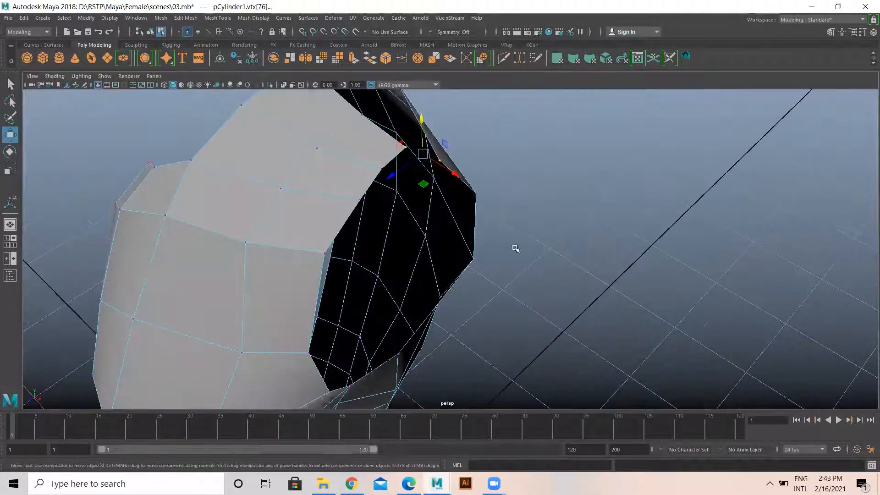
click(509, 248)
alt+drag(509, 248, 579, 236)
click(372, 177)
drag(413, 180, 426, 213)
click(371, 211)
click(367, 248)
drag(404, 253, 412, 257)
alt+drag(406, 200, 365, 178)
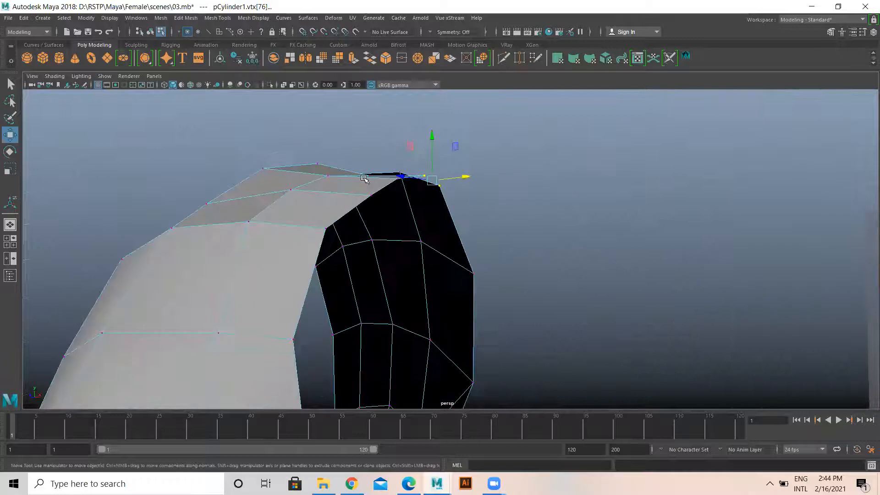
shift+right_click(436, 185)
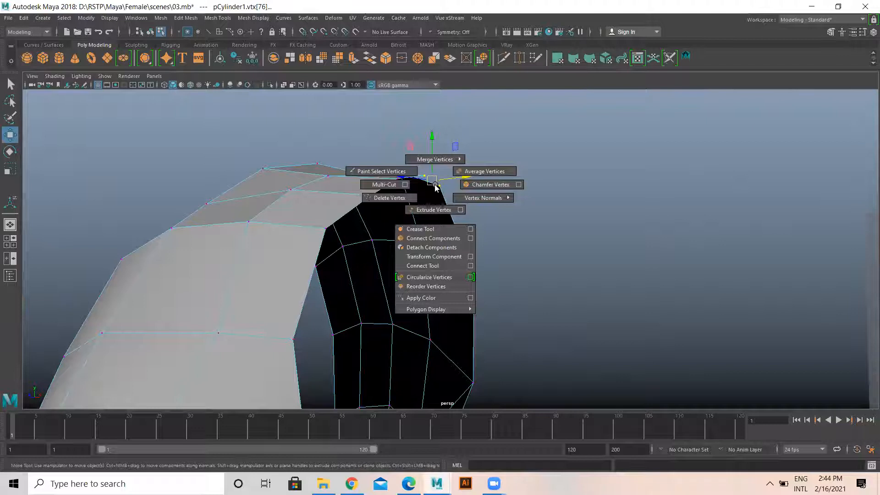
shift+right_drag(433, 175, 419, 129)
Snap the two remaining end vertices of the shoulder strip onto the matching top vertices of the back
alt+drag(475, 197, 515, 232)
click(458, 181)
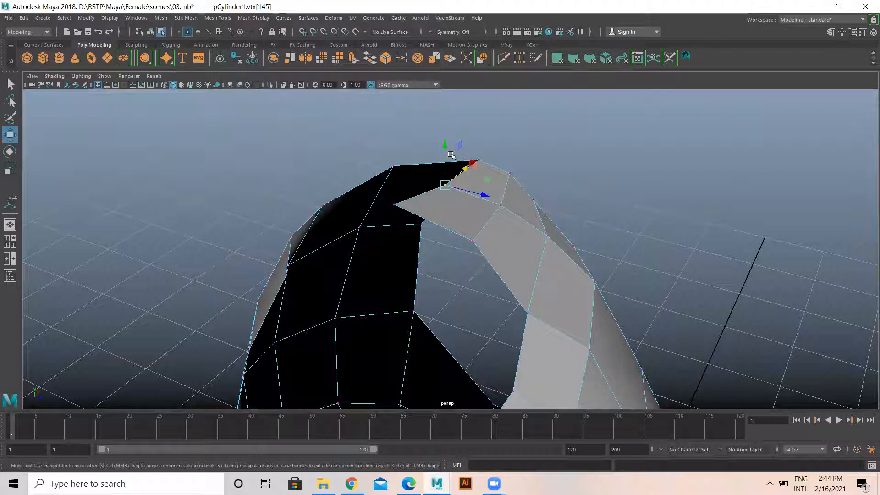
middle_drag(434, 180, 434, 180)
drag(448, 185, 412, 164)
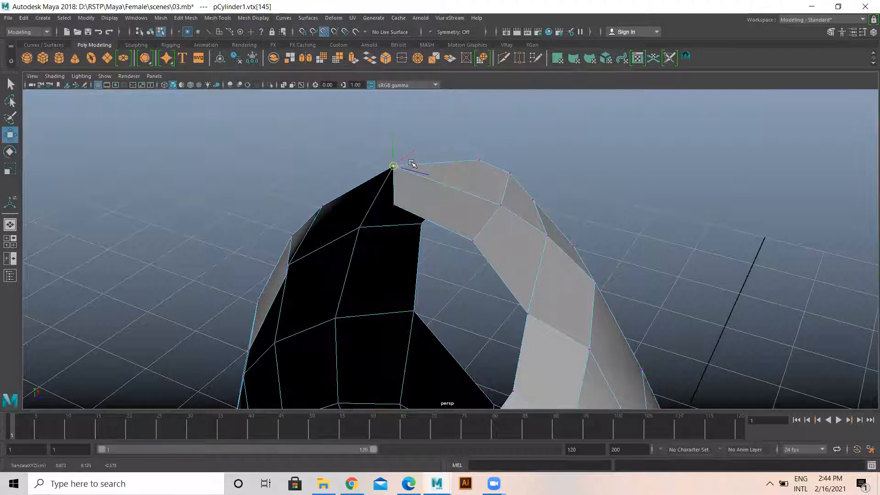
click(393, 204)
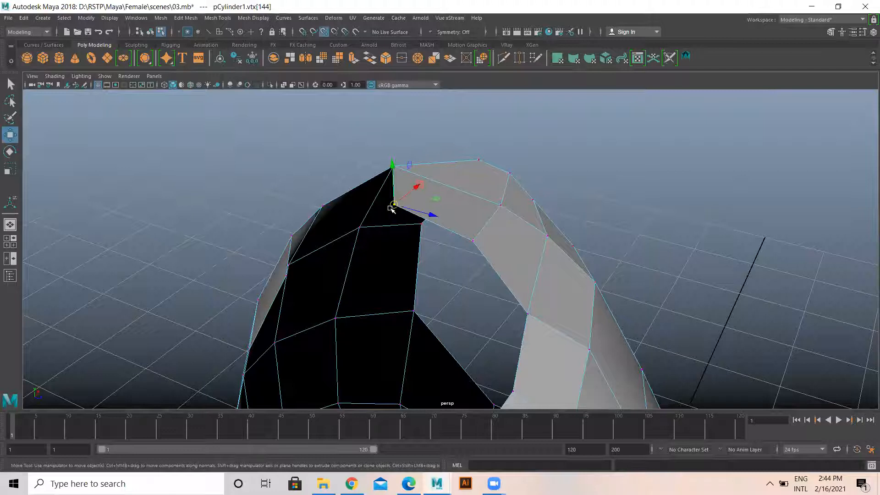
drag(396, 205, 317, 200)
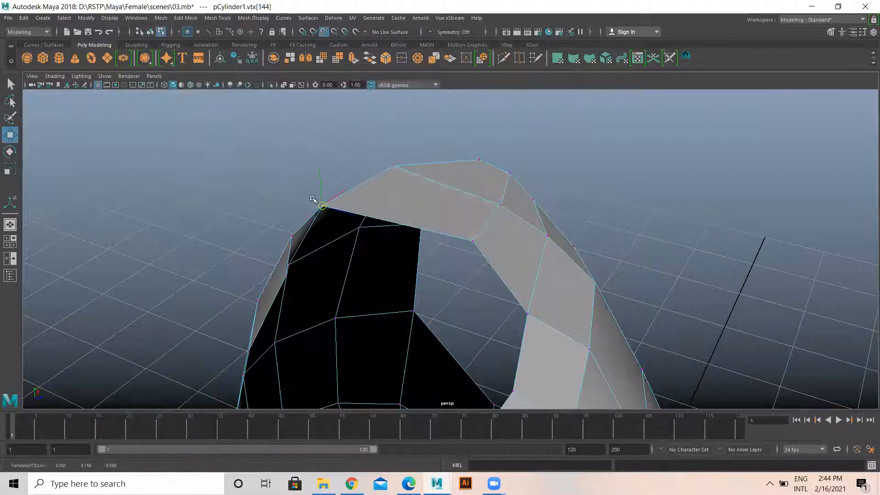
Merge the two pairs of overlapping vertices where the shoulder strip meets the back
alt+drag(496, 246, 440, 193)
click(471, 228)
shift+right_drag(459, 218, 440, 190)
click(349, 217)
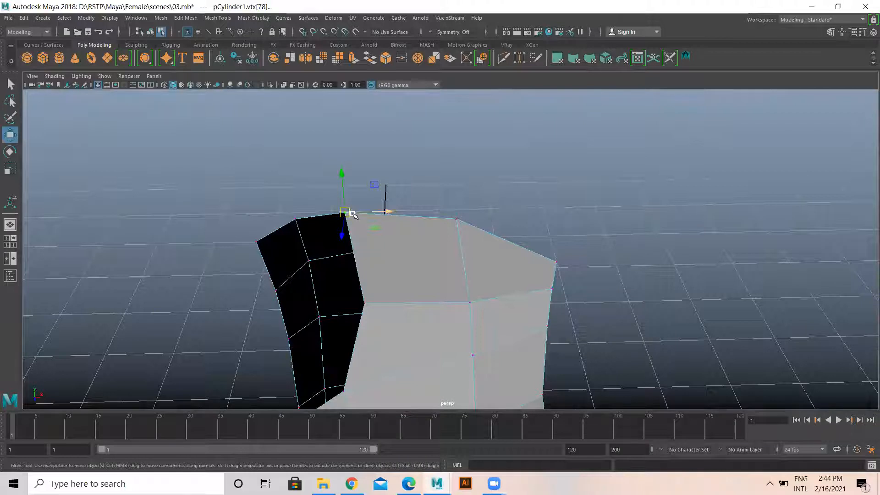
shift+right_drag(347, 213, 332, 154)
In the side view, move the vertices along the back shoulder seam to follow the reference outline
alt+drag(449, 210, 454, 240)
drag(316, 200, 349, 230)
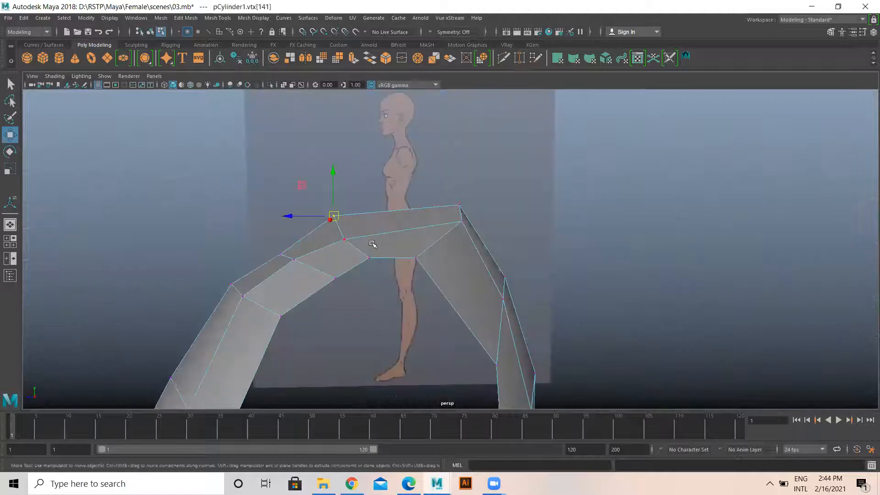
key(space)
key(space)
alt+middle_drag(427, 205, 416, 227)
alt+right_drag(416, 228, 454, 204)
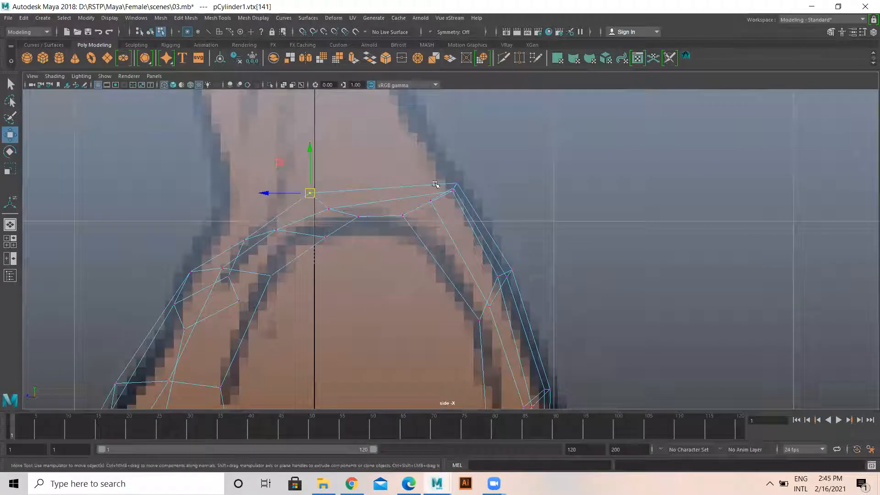
mouse_move(426, 192)
mouse_down()
mouse_move(445, 218)
mouse_move(441, 177)
mouse_move(456, 191)
mouse_move(447, 202)
mouse_move(440, 193)
mouse_up()
drag(388, 204, 424, 228)
Shift the neck-side and top shoulder vertices toward the back and fit the front shoulder vertices to the reference
mouse_move(308, 227)
mouse_down()
mouse_move(336, 252)
mouse_move(294, 229)
mouse_up()
drag(262, 264, 279, 290)
drag(272, 277, 239, 299)
drag(293, 181, 349, 169)
drag(319, 200, 343, 217)
drag(329, 209, 375, 223)
drag(274, 222, 276, 241)
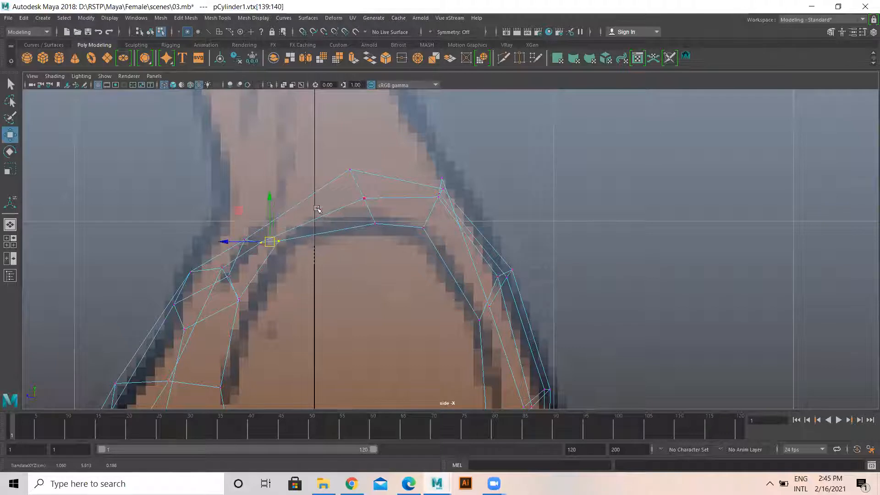
Insert an edge loop across the shoulder strip between the front row and the top row
click(224, 18)
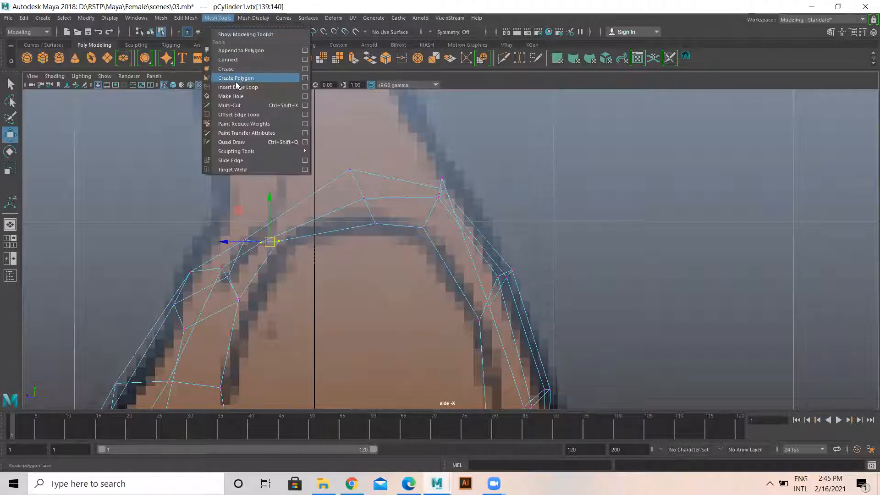
click(235, 77)
click(311, 221)
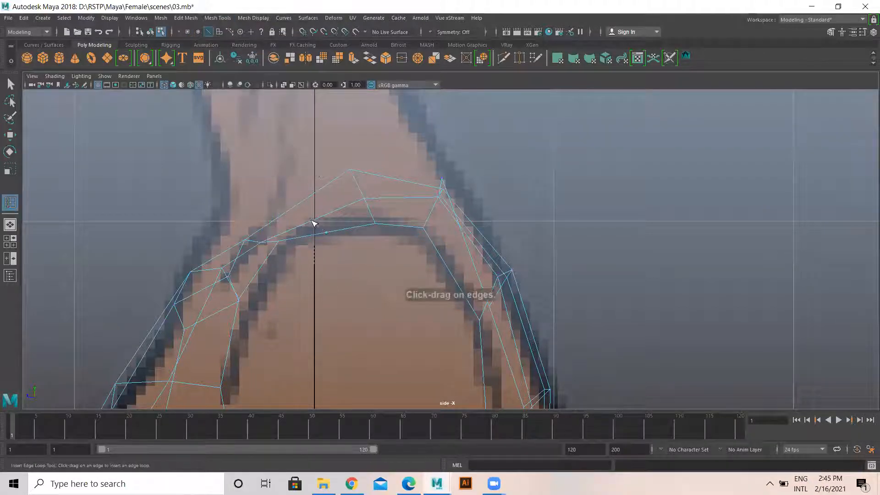
key(w)
Reposition the inserted loop's vertices along the shoulder curve in the side view and lower the neck-side top vertex slightly
right_drag(308, 216, 261, 213)
click(293, 210)
drag(293, 210, 295, 215)
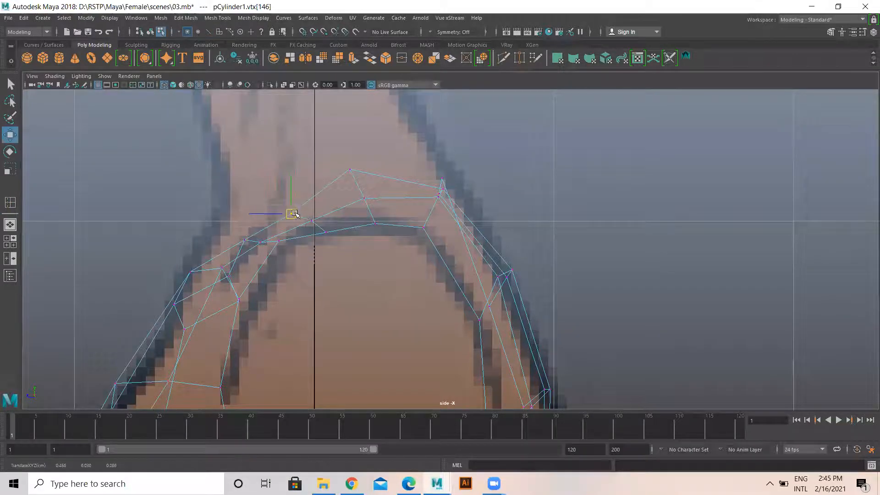
click(311, 222)
click(326, 232)
drag(326, 233, 327, 230)
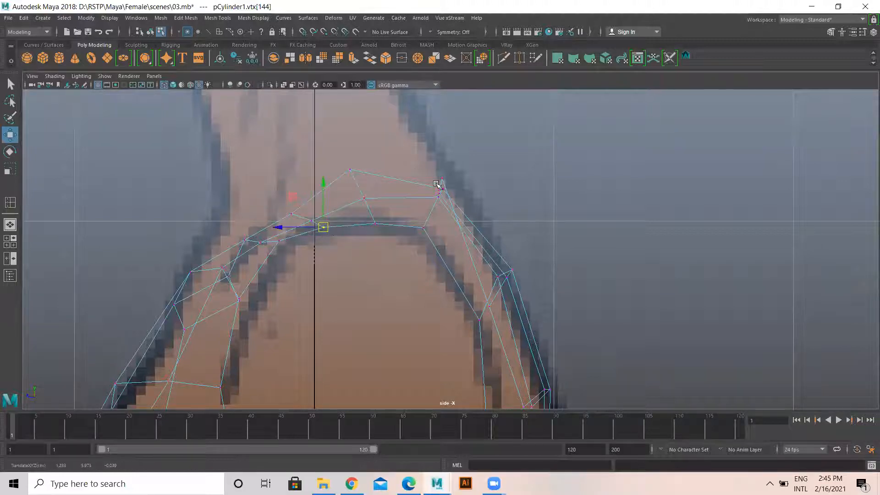
click(350, 169)
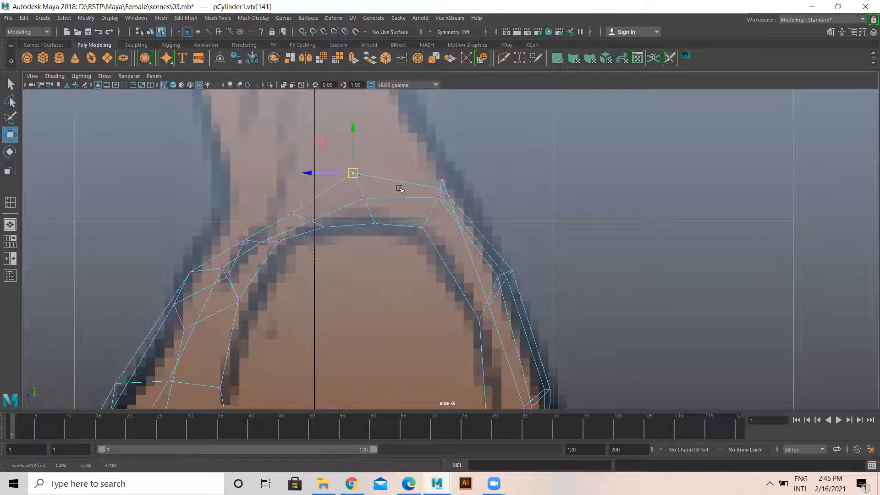
Adjust the height of the top back vertex beside the shoulder seam in the perspective view
key(space)
key(space)
alt+drag(377, 216, 283, 224)
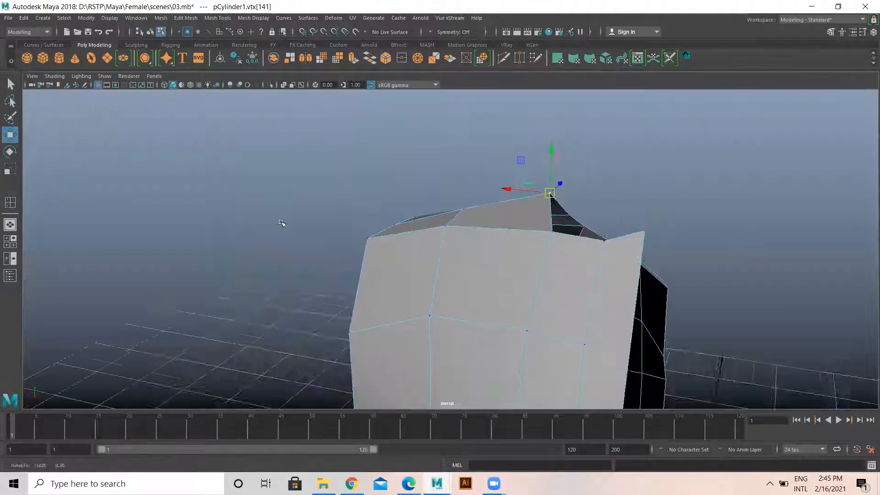
alt+drag(513, 258, 366, 225)
click(367, 286)
click(414, 276)
drag(415, 253, 384, 260)
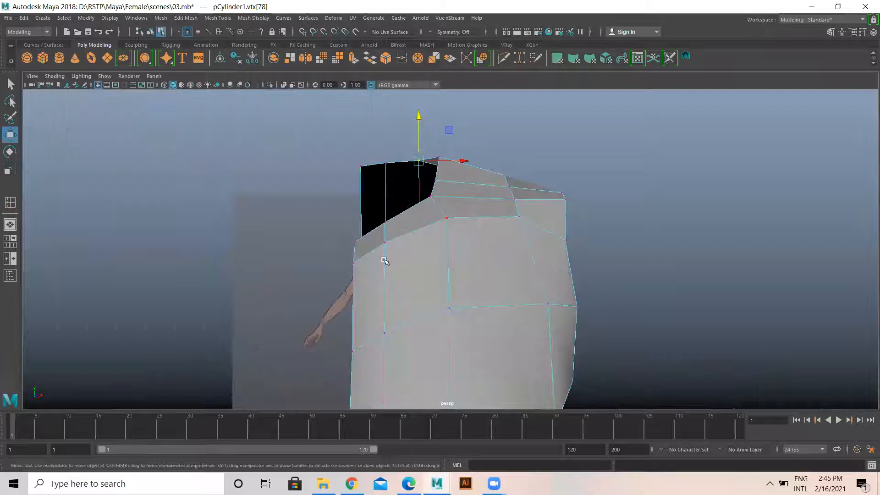
Lower the row of vertices at the front of the shoulder and raise the outer vertex of the row beneath slightly
alt+drag(523, 239, 365, 244)
click(355, 236)
drag(343, 188, 377, 270)
drag(362, 180, 360, 194)
alt+drag(337, 239, 523, 232)
click(567, 239)
drag(570, 204, 571, 196)
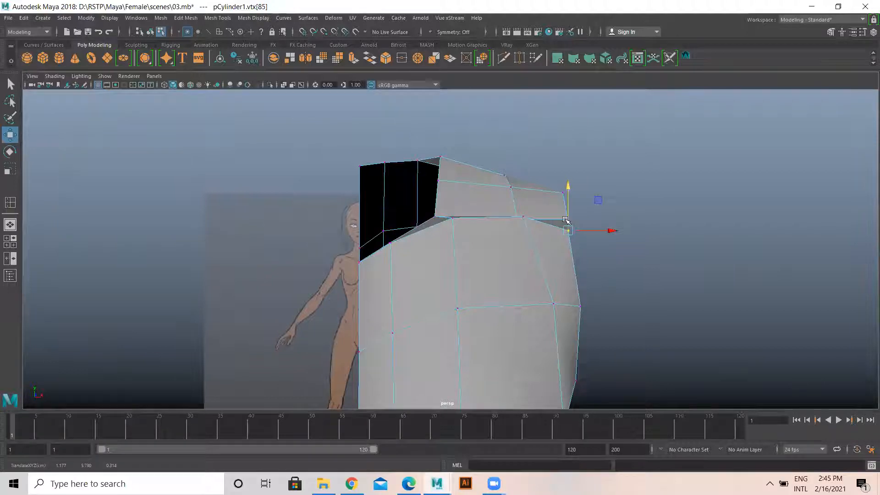
Lower the inserted loop's vertices on the shoulder and adjust the heights of the neighbouring shoulder vertices
click(432, 218)
alt+drag(433, 218, 411, 210)
drag(359, 165, 390, 197)
key(ctrl+z)
drag(350, 141, 407, 200)
drag(389, 165, 397, 194)
click(396, 209)
click(423, 159)
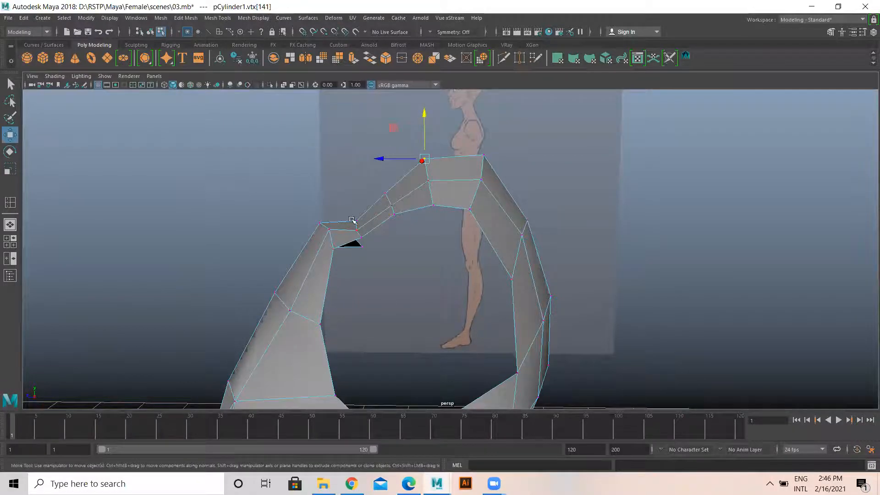
drag(367, 239, 430, 202)
key(super)
key(F1)
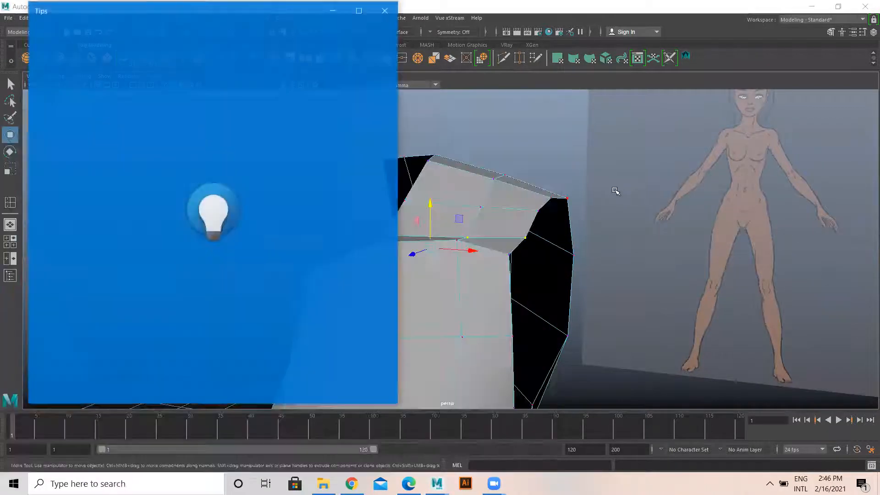
key(super)
click(303, 10)
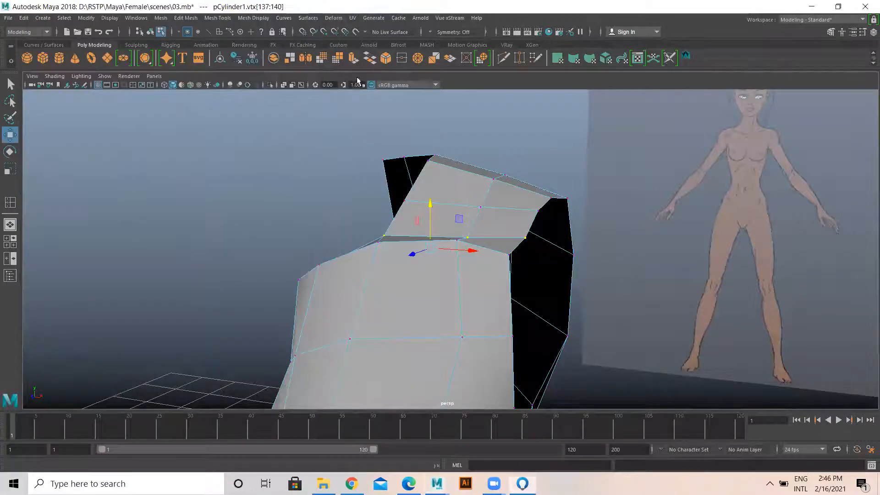
Move the inserted loop's vertices backward along the depth axis and shift the outer top shoulder vertex slightly outward
alt+drag(576, 281, 441, 254)
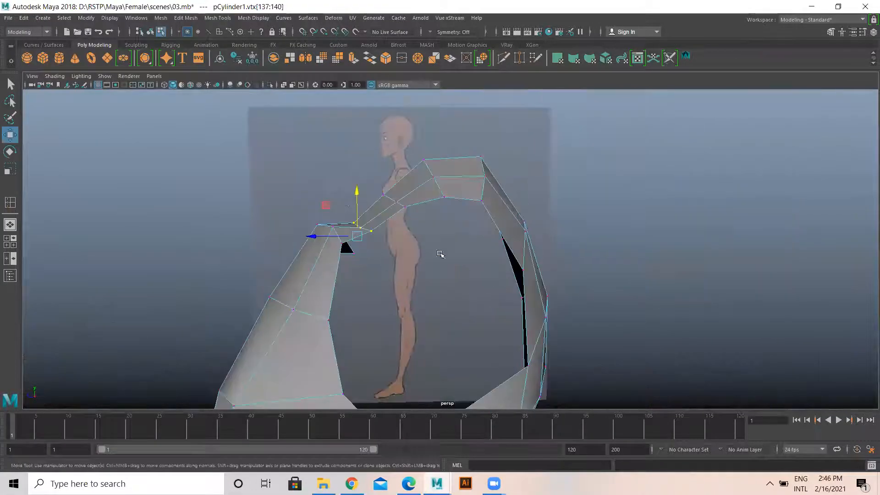
alt+drag(355, 188, 392, 207)
drag(376, 178, 408, 234)
drag(351, 208, 359, 209)
alt+drag(414, 243, 426, 195)
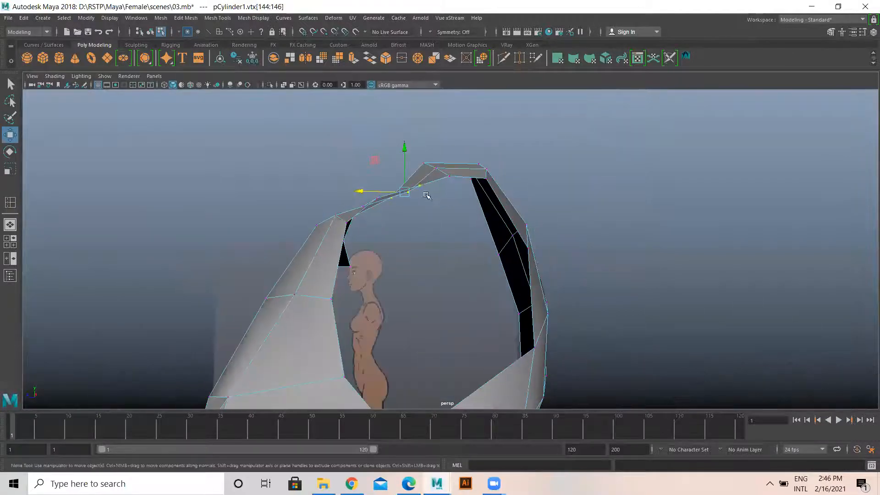
alt+drag(476, 245, 578, 235)
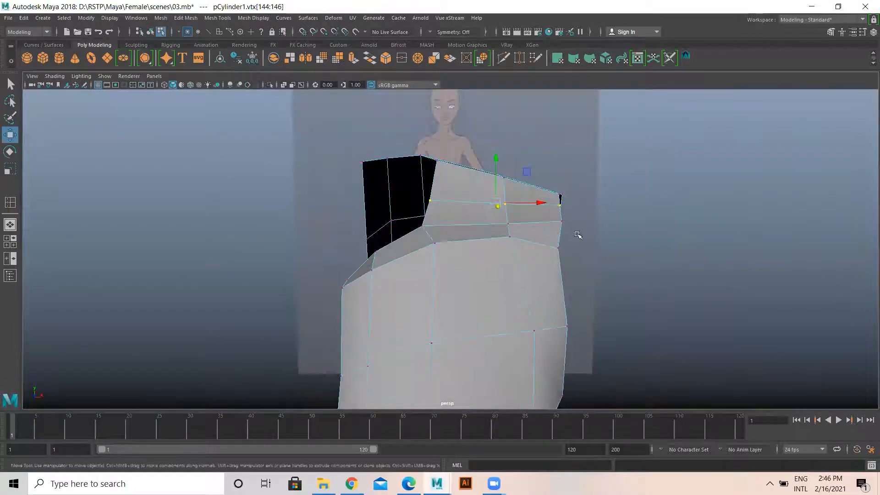
click(560, 195)
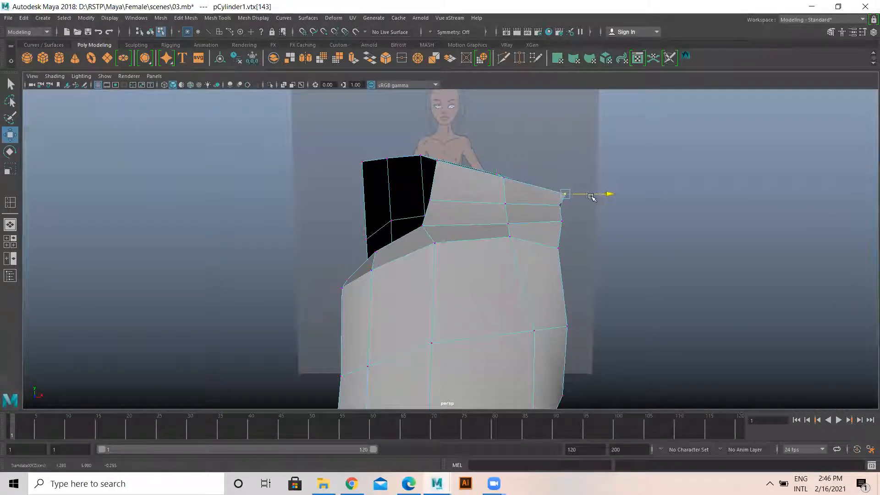
In the side view, refine the back seam, top and inserted-loop vertices of the shoulder into a smoother curve
alt+drag(500, 236, 461, 206)
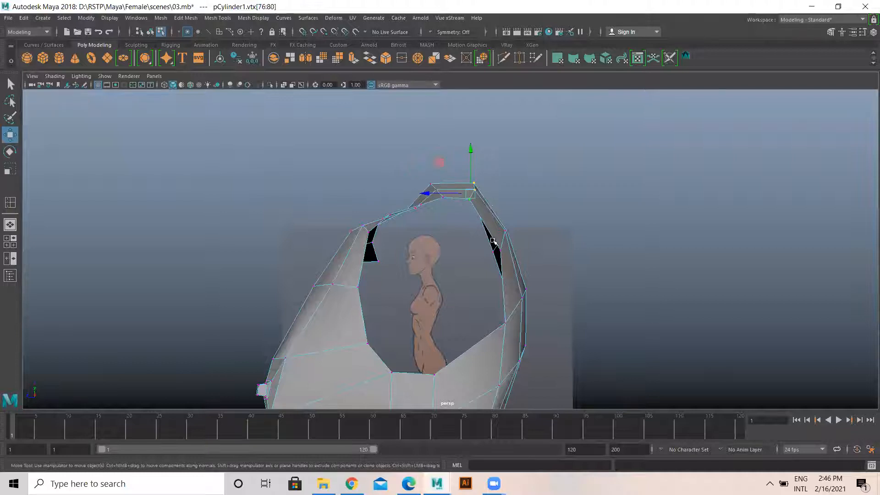
key(space)
key(space)
drag(433, 166, 434, 170)
drag(341, 164, 371, 193)
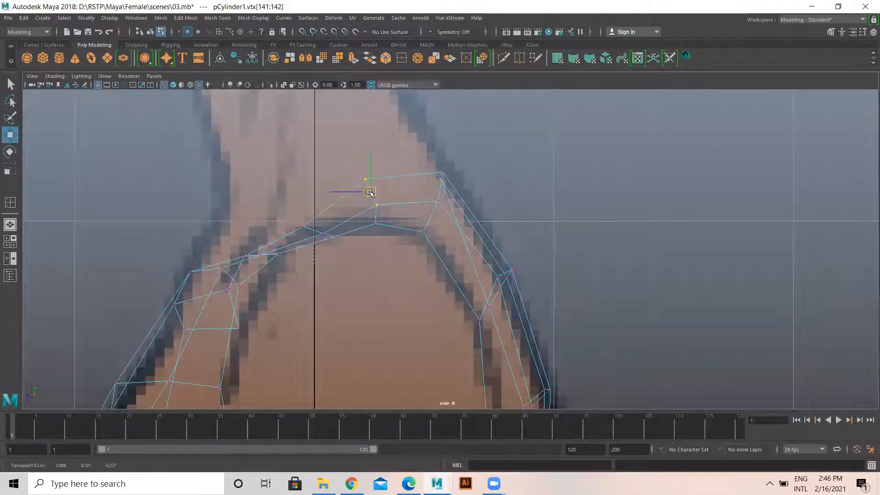
click(304, 226)
mouse_move(303, 226)
mouse_down()
mouse_move(297, 219)
mouse_move(339, 240)
mouse_move(320, 229)
mouse_up()
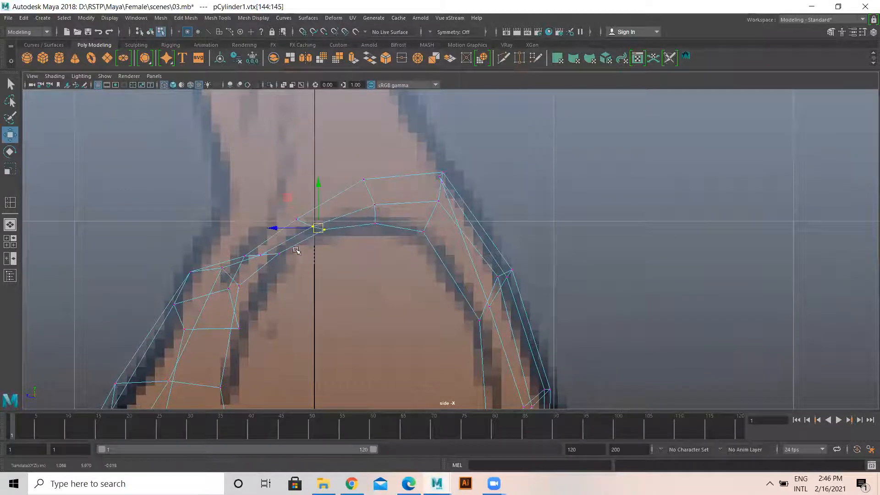
key(space)
key(space)
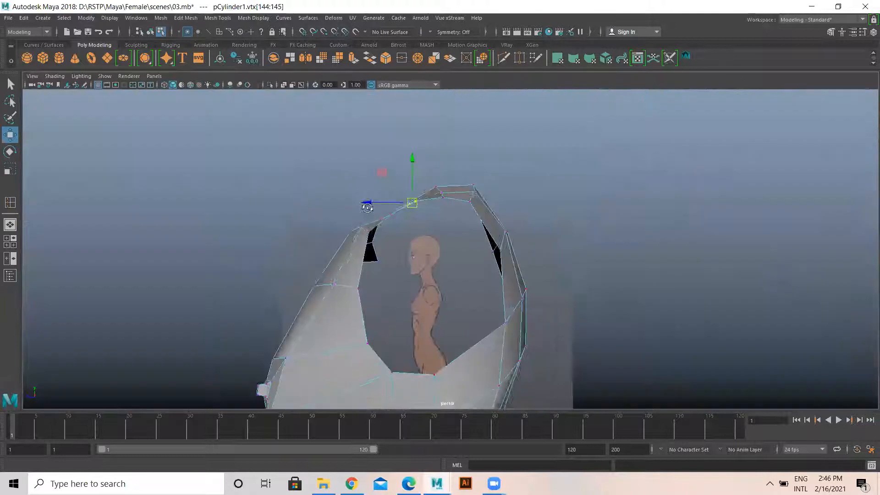
Mirror the half torso across the world X axis in the negative direction, combining it with the original and merging border vertices
alt+drag(256, 256, 376, 276)
alt+middle_drag(394, 284, 370, 229)
alt+drag(371, 229, 373, 206)
right_drag(360, 185, 405, 165)
alt+drag(344, 187, 367, 209)
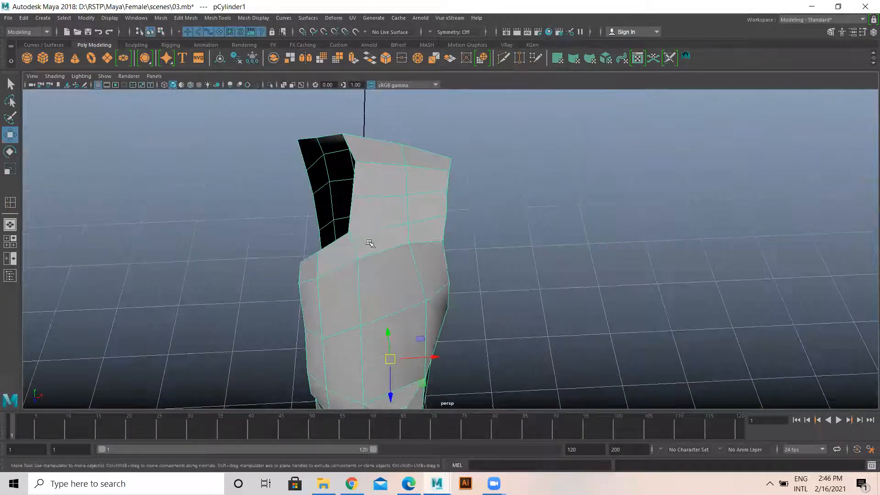
alt+drag(370, 243, 381, 236)
click(161, 18)
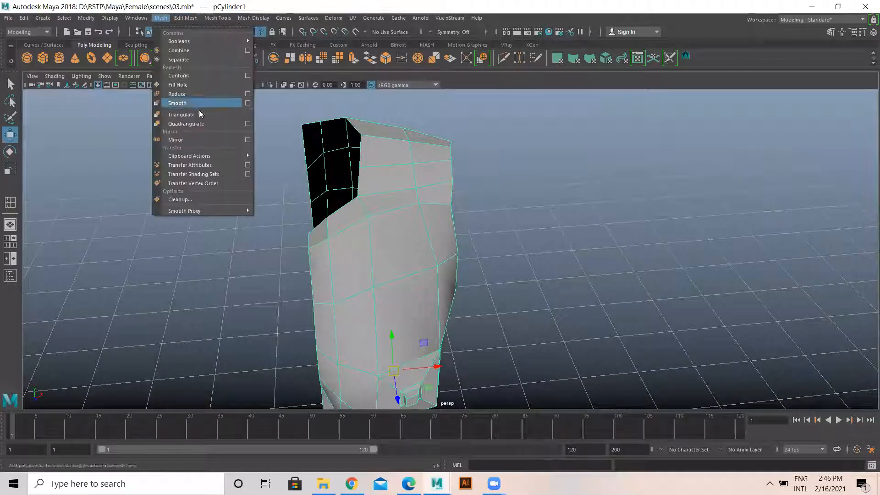
click(250, 140)
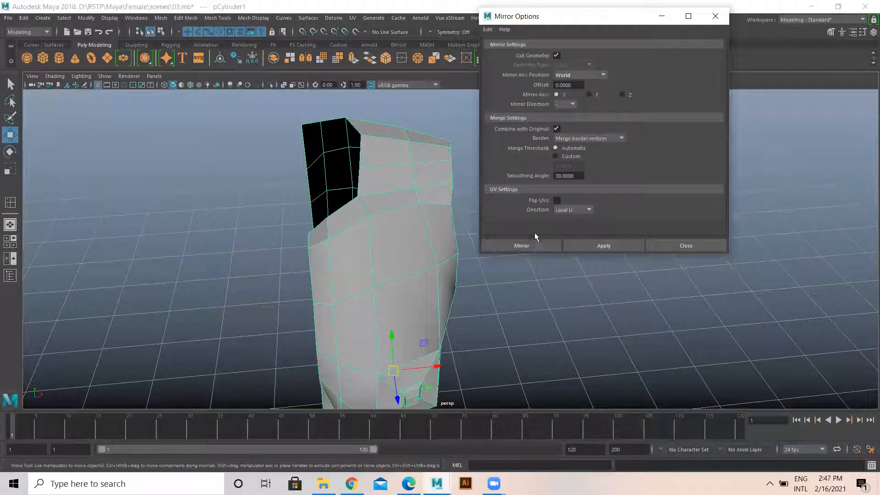
click(517, 247)
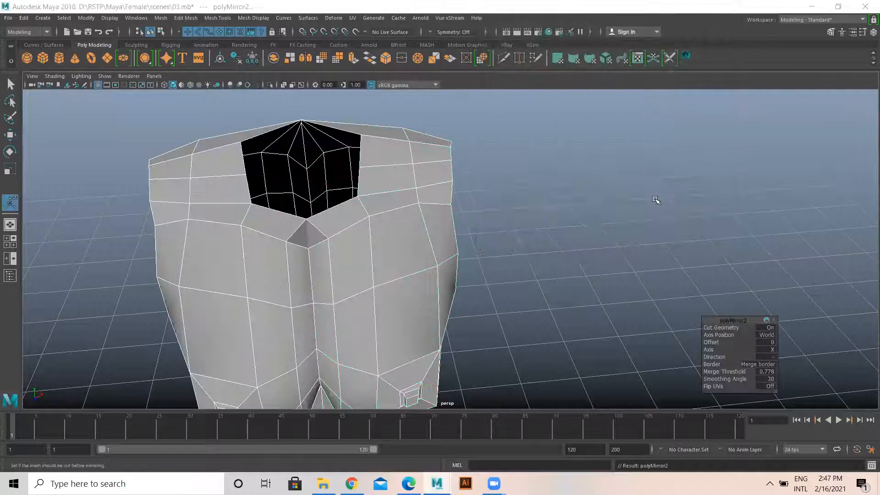
Set the mirror operation's merge threshold to 0.01
click(874, 33)
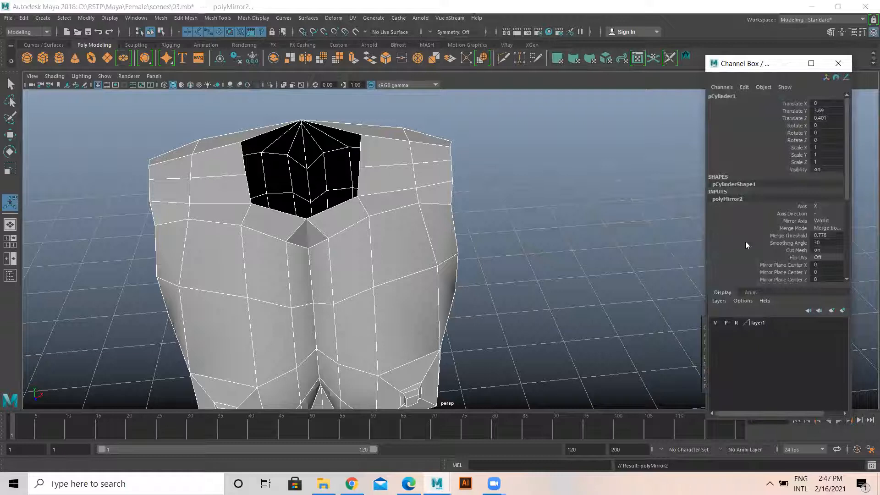
double_click(827, 236)
text(0.01)
key(Return)
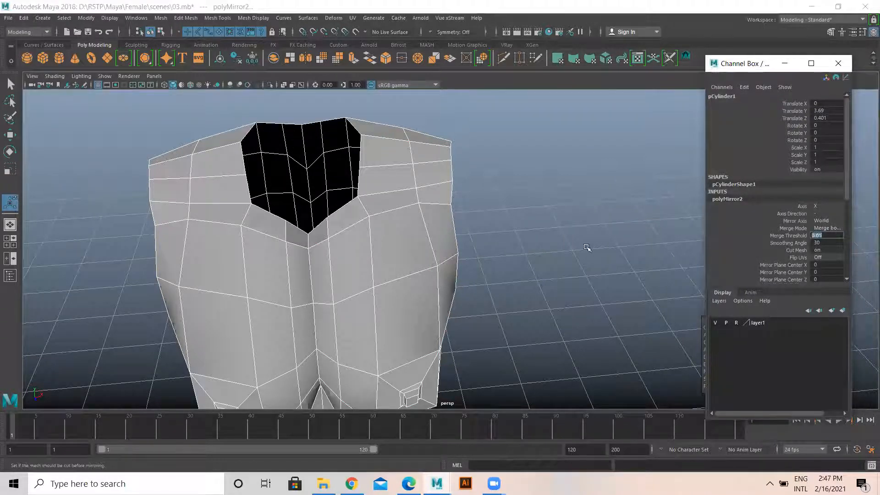
click(565, 230)
Preview the mirrored torso smoothed, examine the chest and neck opening, and return to the unsmoothed display
click(445, 239)
alt+drag(401, 320, 402, 309)
key(3)
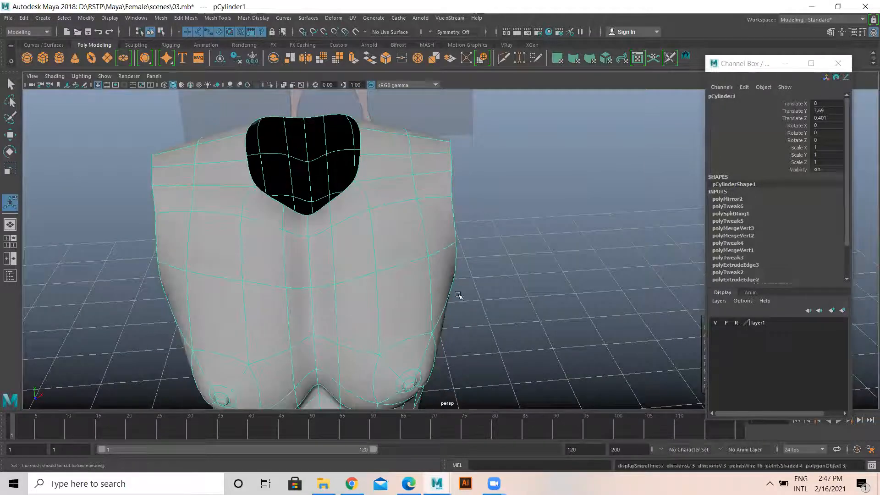
click(521, 275)
scroll(429, 276, down, 5)
alt+drag(428, 276, 406, 253)
click(373, 197)
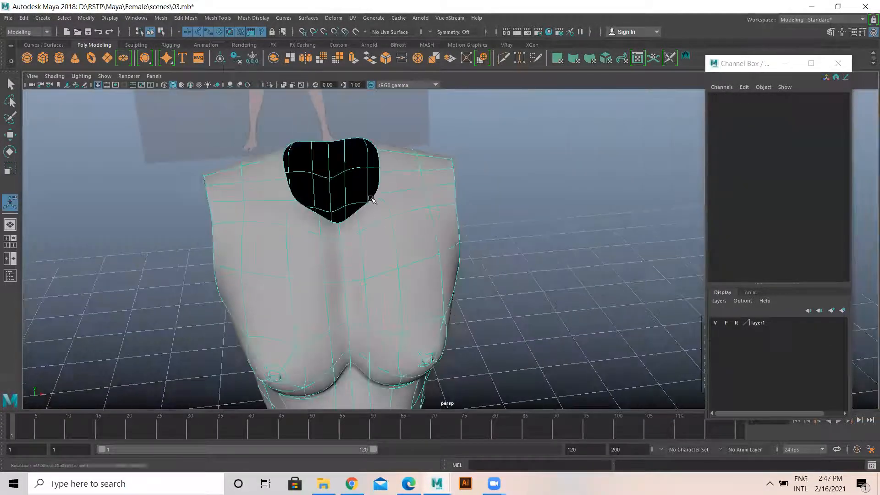
key(1)
scroll(391, 196, up, 2)
scroll(435, 239, down, 3)
alt+drag(383, 242, 440, 251)
Set the Move tool's symmetry to Object X for the torso mesh
right_drag(438, 221, 395, 220)
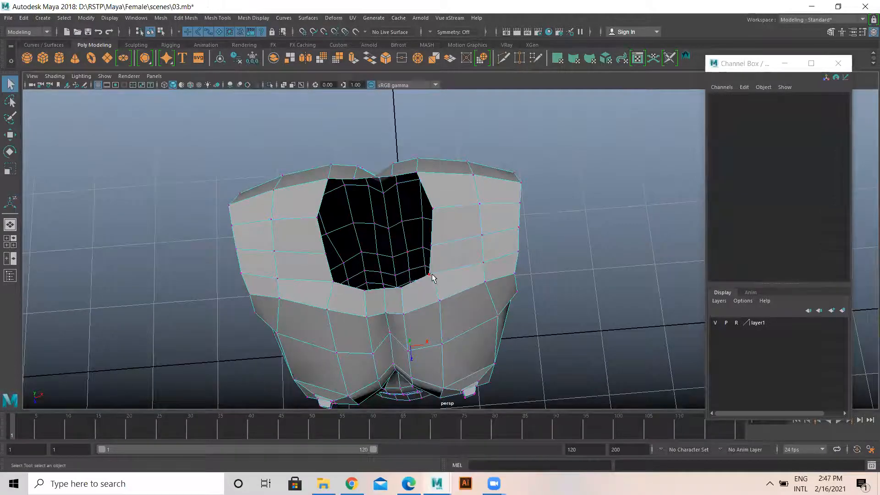
click(429, 274)
right_drag(484, 205, 524, 182)
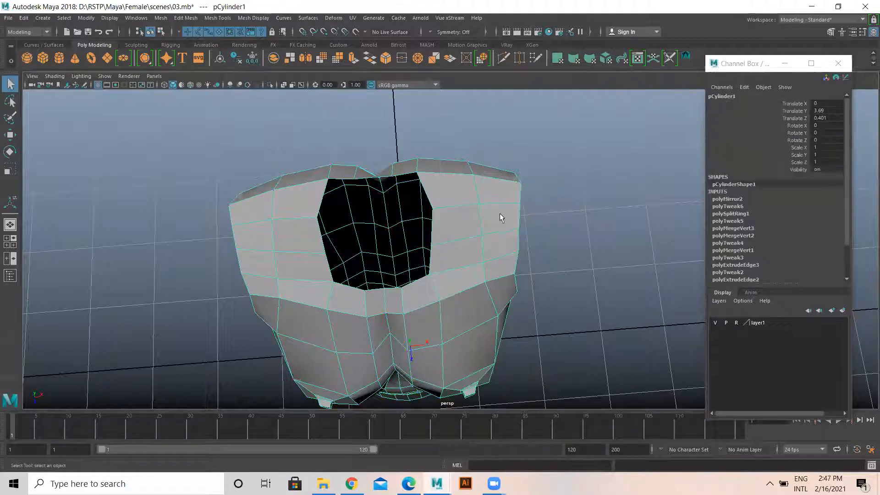
click(867, 32)
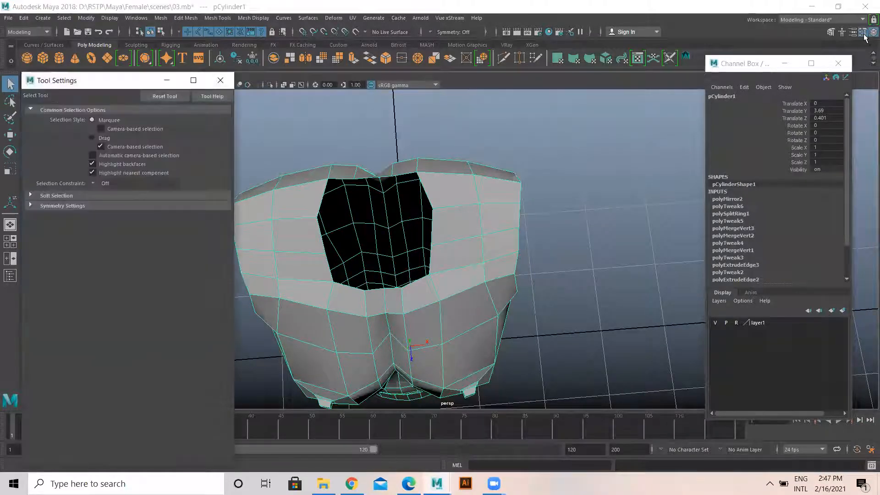
key(w)
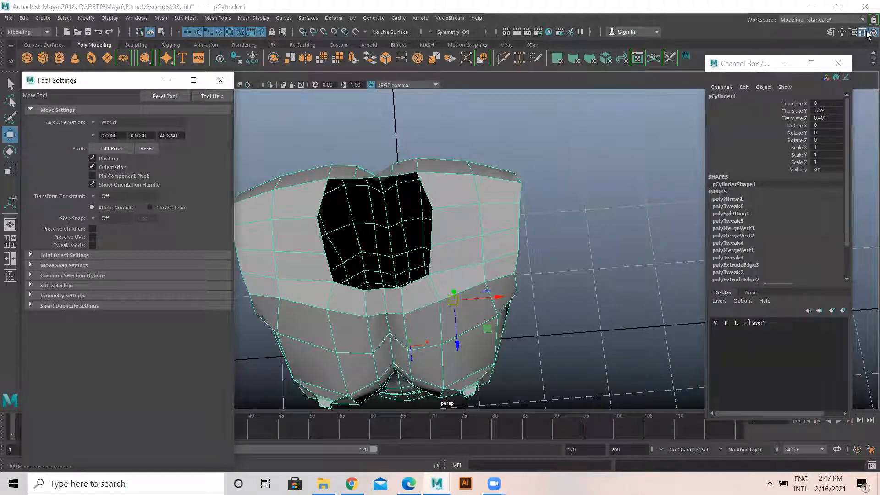
click(32, 296)
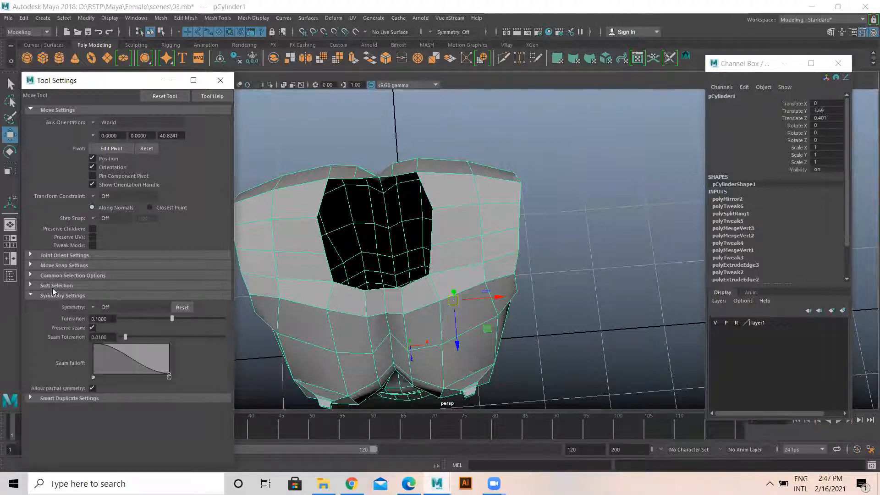
click(110, 309)
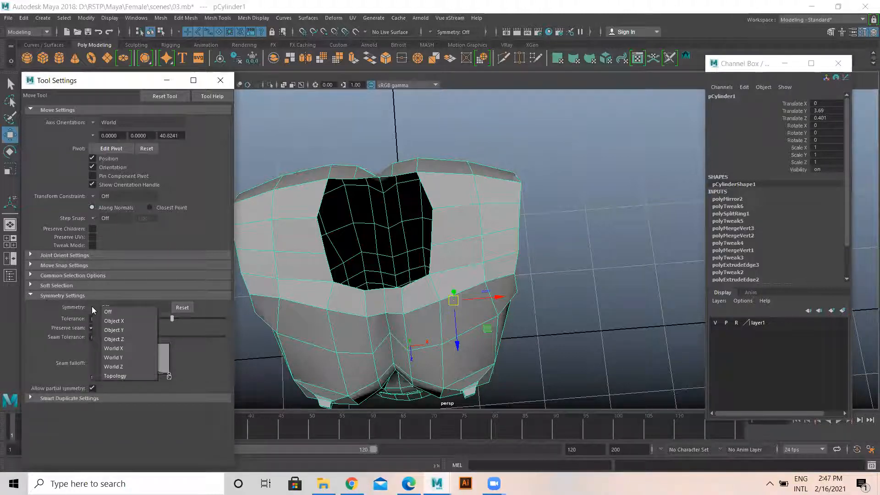
click(110, 322)
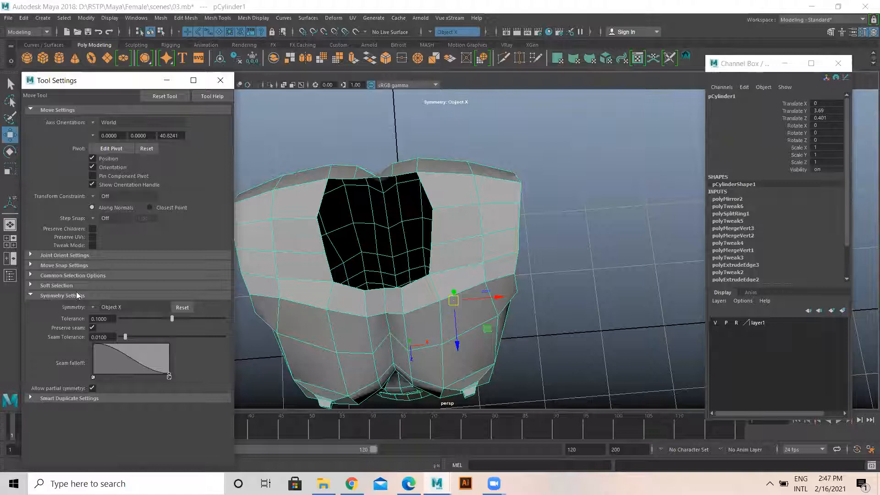
Check the symmetric selection on vertices around the shoulder and neck opening, keeping symmetry set to Object X
right_drag(448, 224, 403, 230)
click(483, 236)
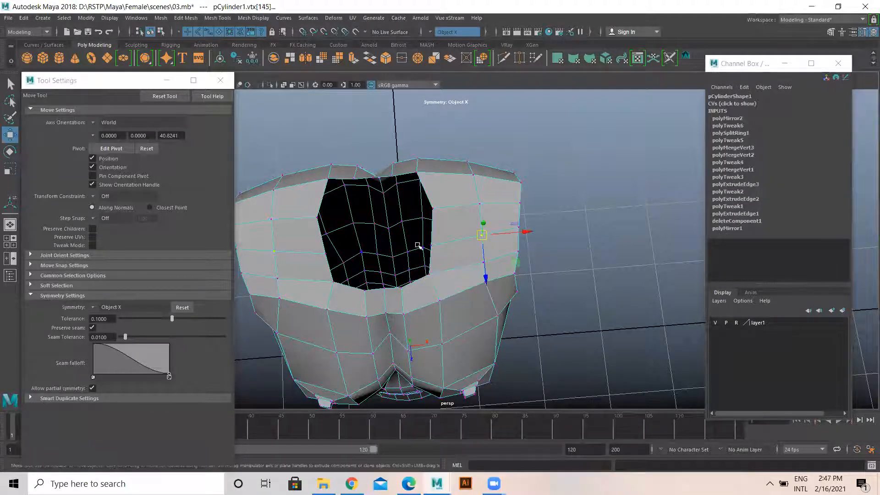
click(431, 245)
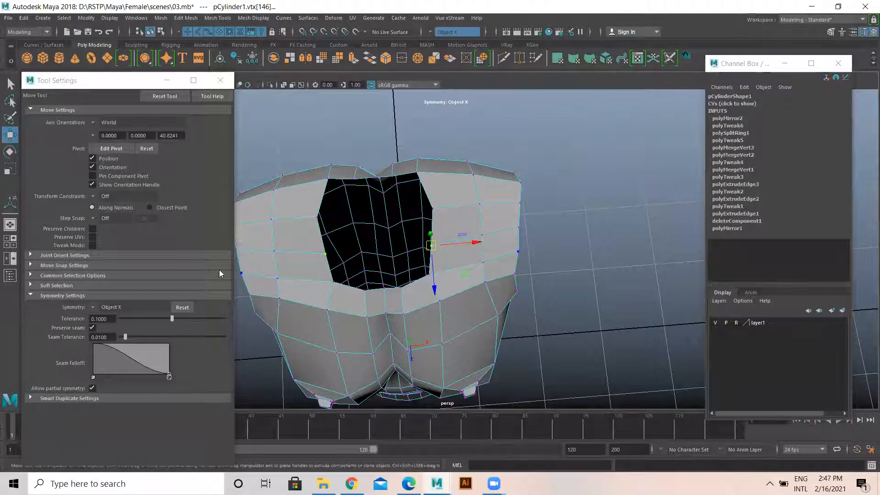
click(94, 306)
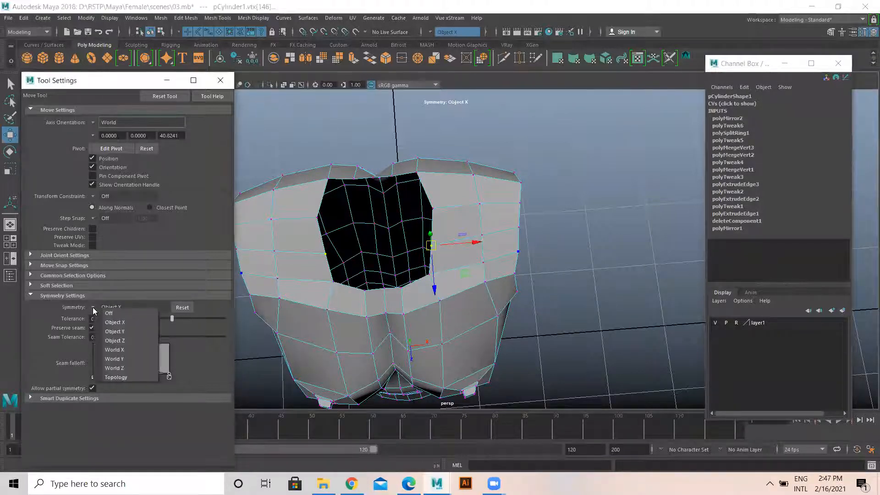
click(118, 323)
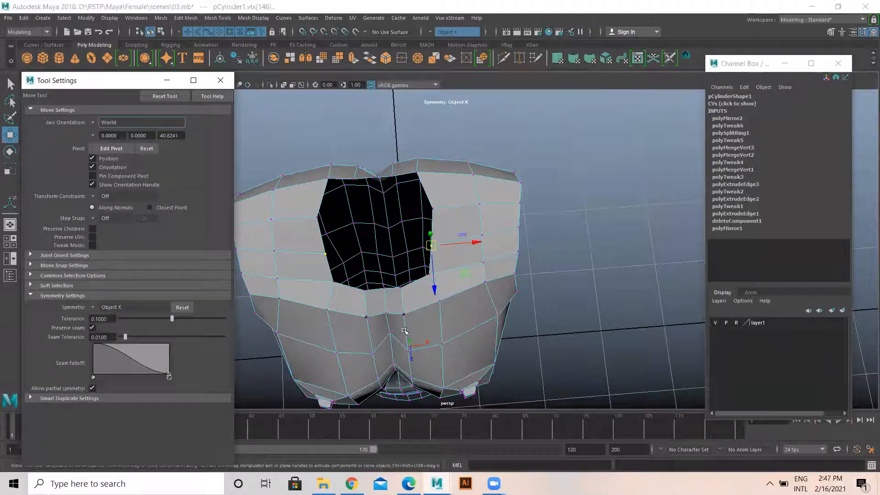
Move the front corner vertices of the neck opening backward and inward, and bring the vertices beside the front centre slightly inward
click(426, 275)
scroll(407, 281, up, 3)
alt+middle_drag(409, 274, 473, 269)
scroll(470, 272, down, 1)
scroll(471, 271, down, 1)
alt+drag(470, 272, 460, 273)
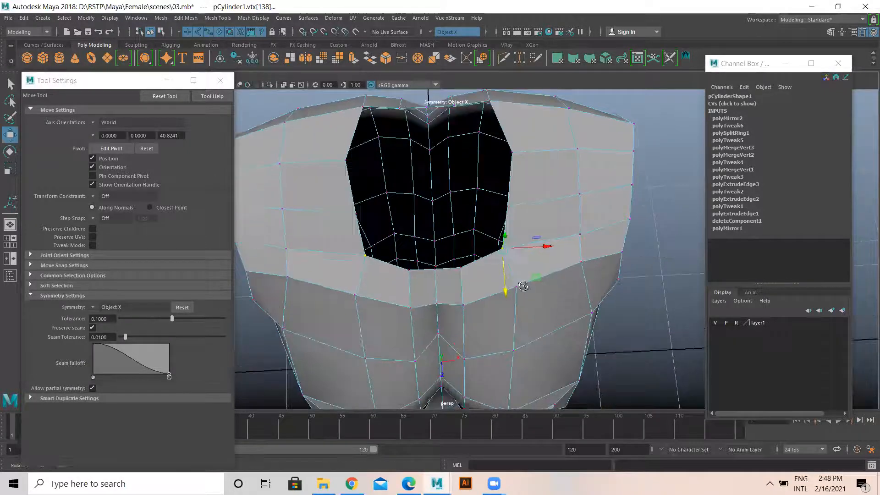
drag(505, 291, 503, 279)
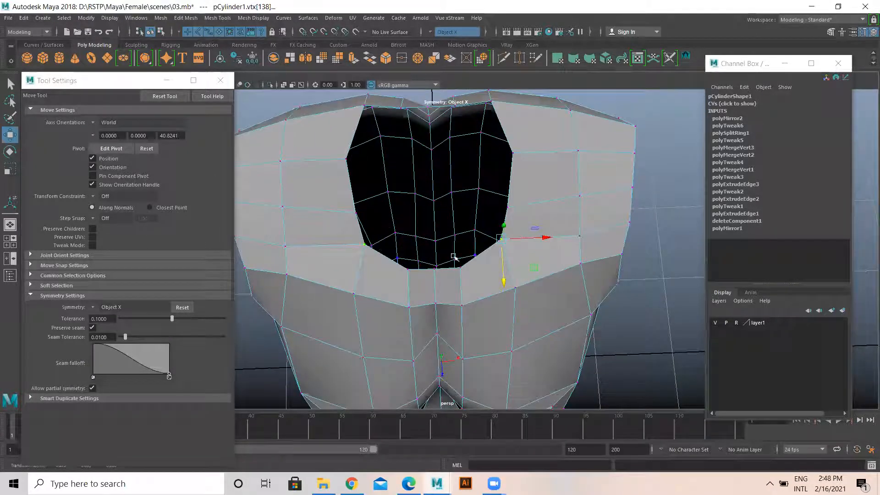
key(F10)
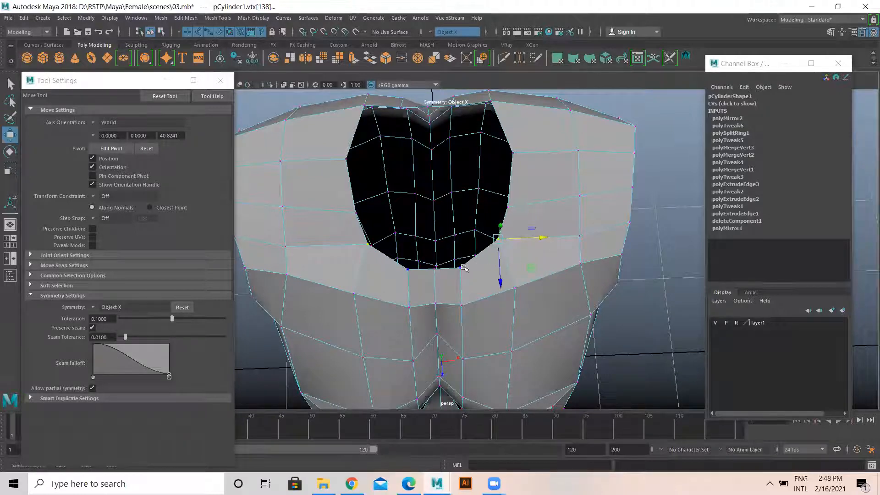
click(458, 269)
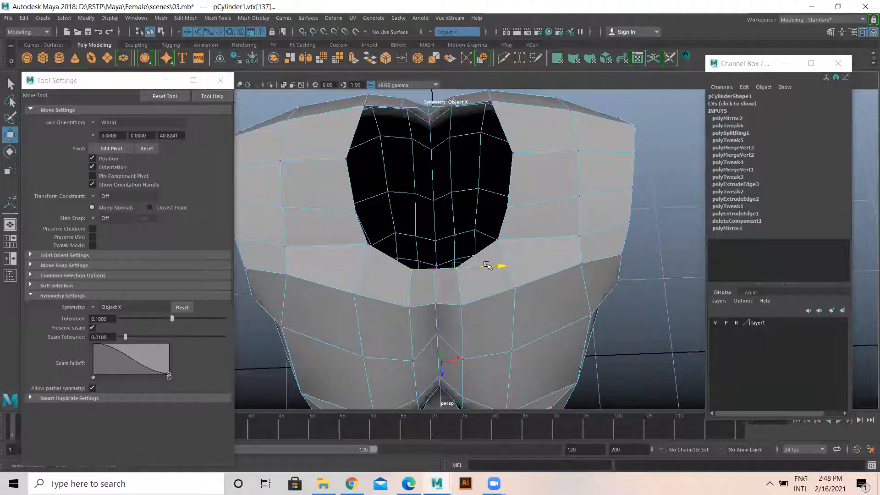
click(436, 268)
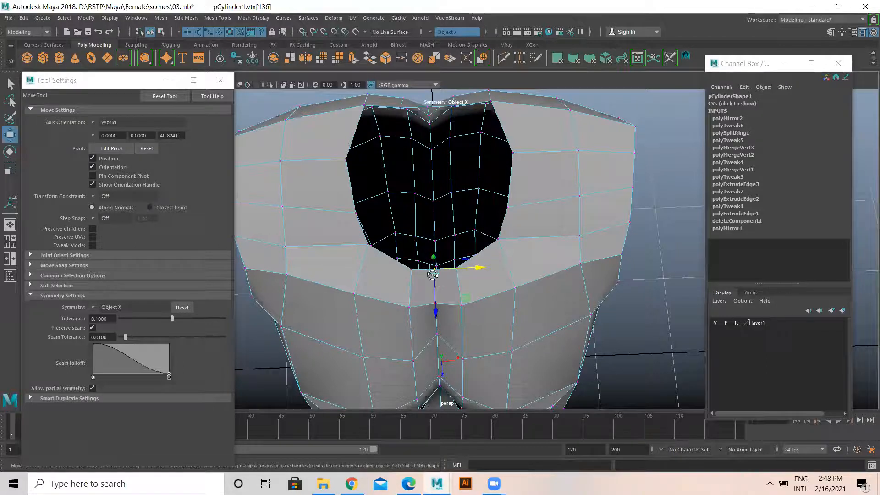
Move the side vertices of the neck opening inward symmetrically to round its outline
alt+drag(433, 274, 406, 193)
alt+drag(483, 158, 513, 217)
click(526, 190)
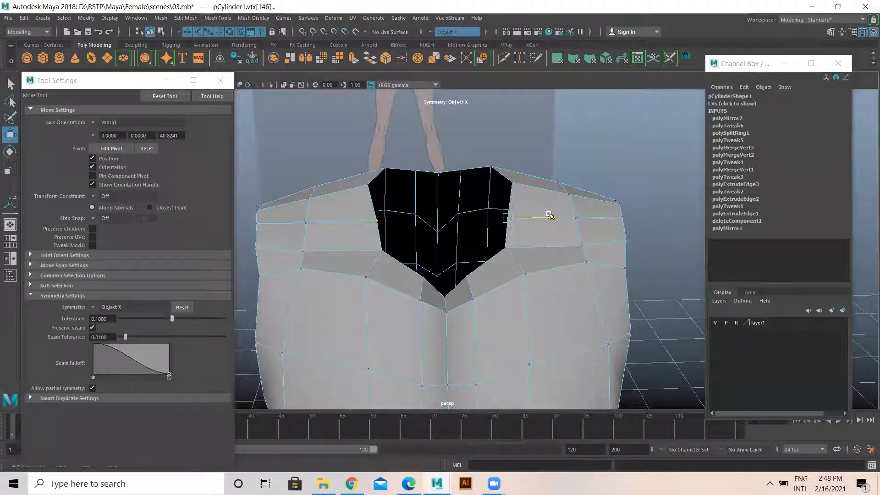
click(514, 182)
drag(556, 178, 549, 178)
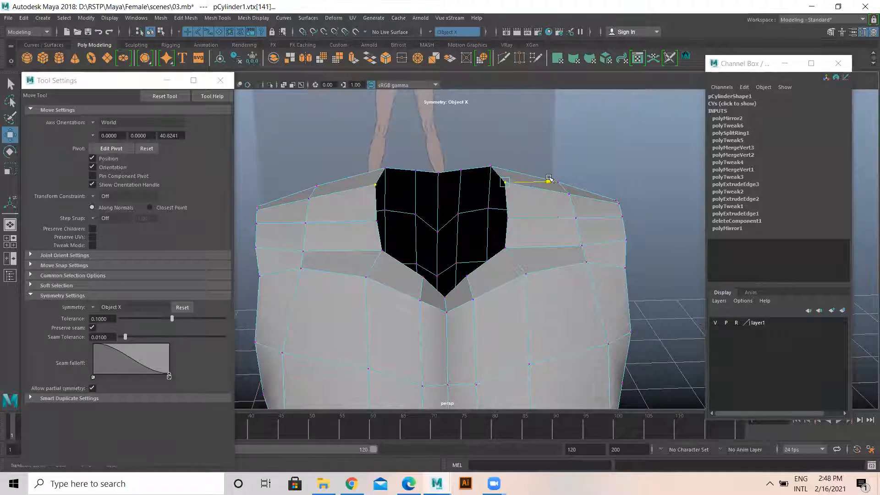
Shift the back corner vertices of the neck opening forward and readjust its front corner vertices
alt+drag(481, 199, 474, 250)
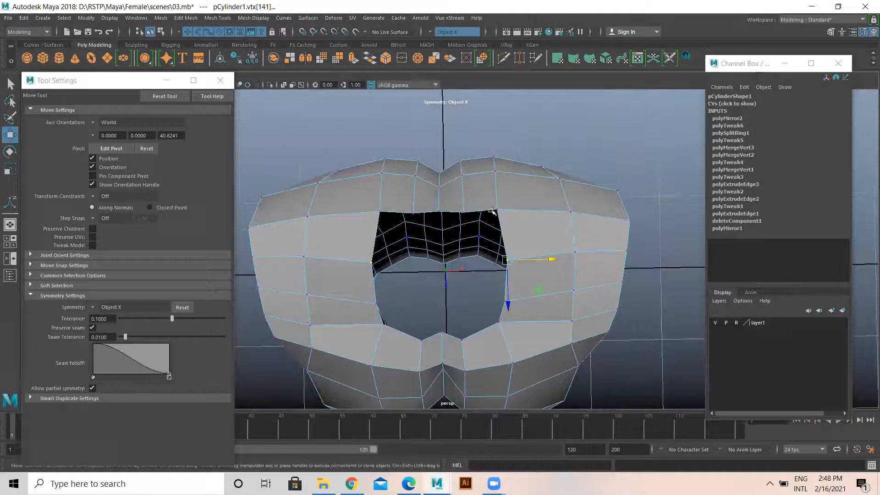
click(500, 264)
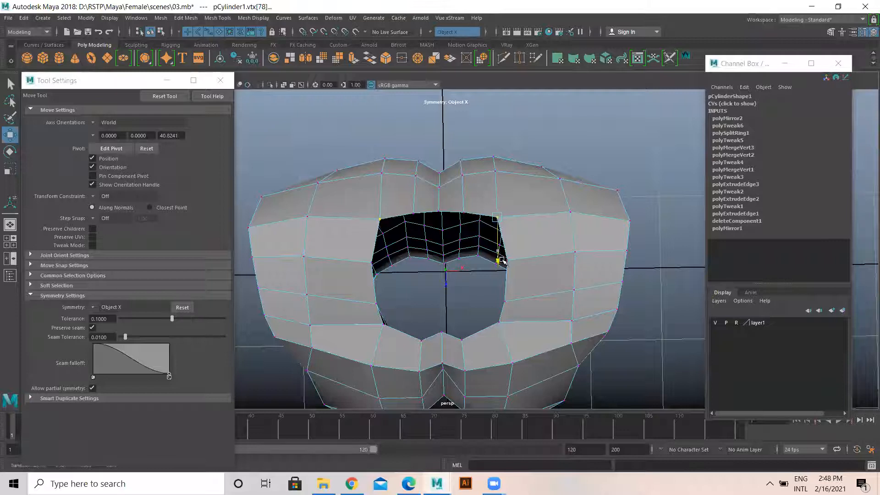
alt+drag(479, 251, 482, 293)
click(499, 310)
drag(540, 308, 493, 257)
Switch the torso to edge selection, turn the Move tool's symmetry off and close the tool settings
right_drag(528, 201, 540, 173)
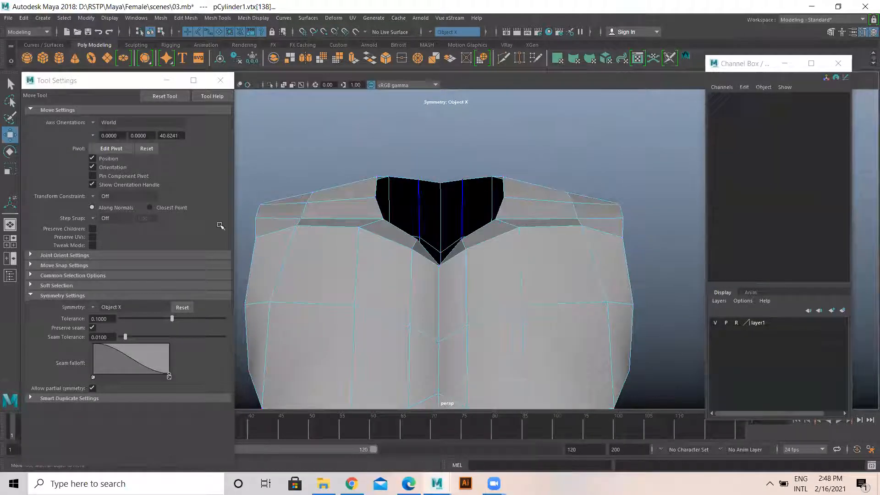
click(110, 308)
click(108, 312)
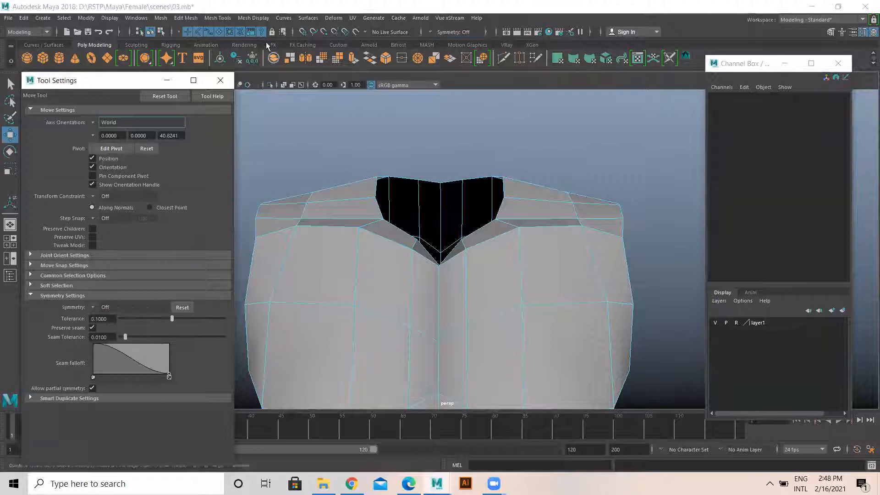
click(221, 80)
right_click(518, 188)
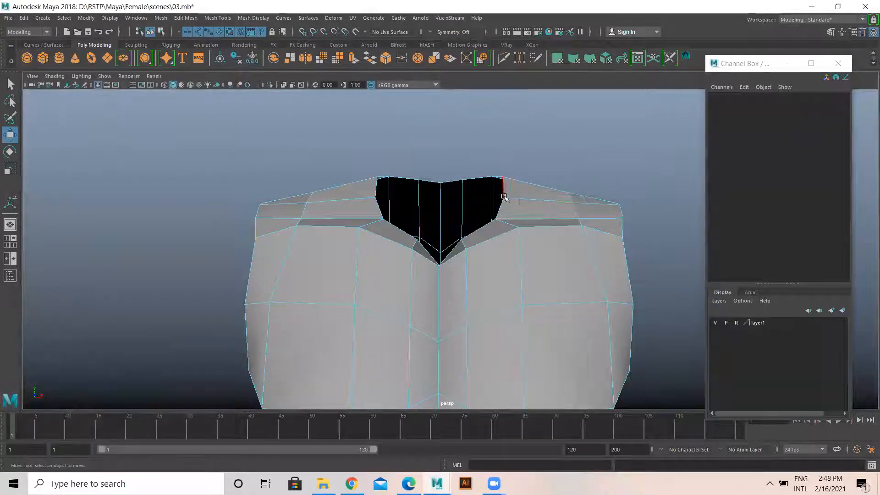
Select the neck opening's border edge loop, close the Channel Box and enlarge the front and side views in the four-view layout
click(504, 188)
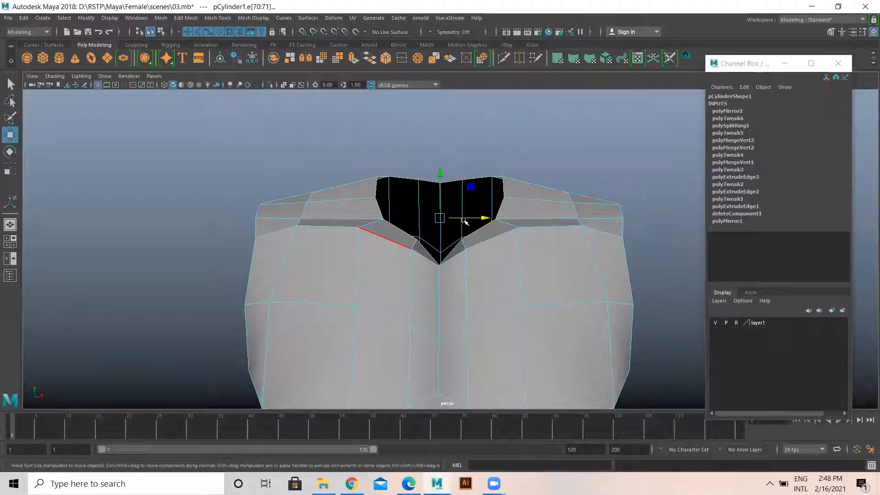
key(space)
key(space)
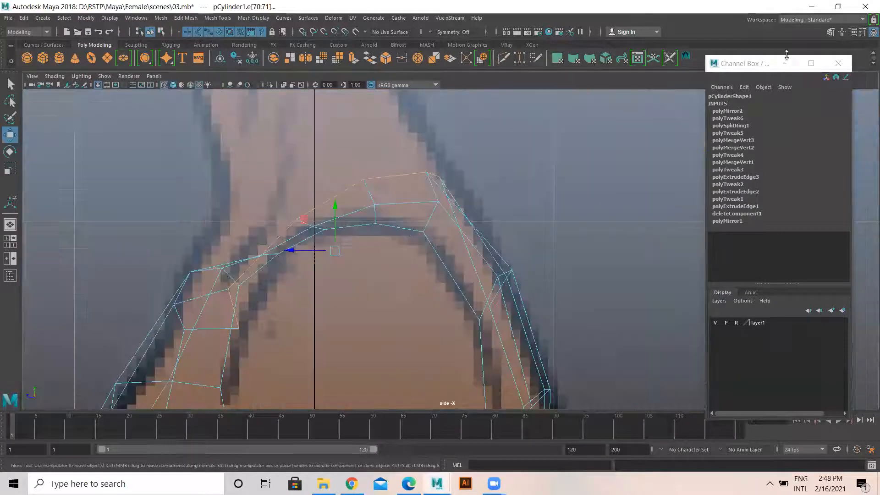
click(838, 63)
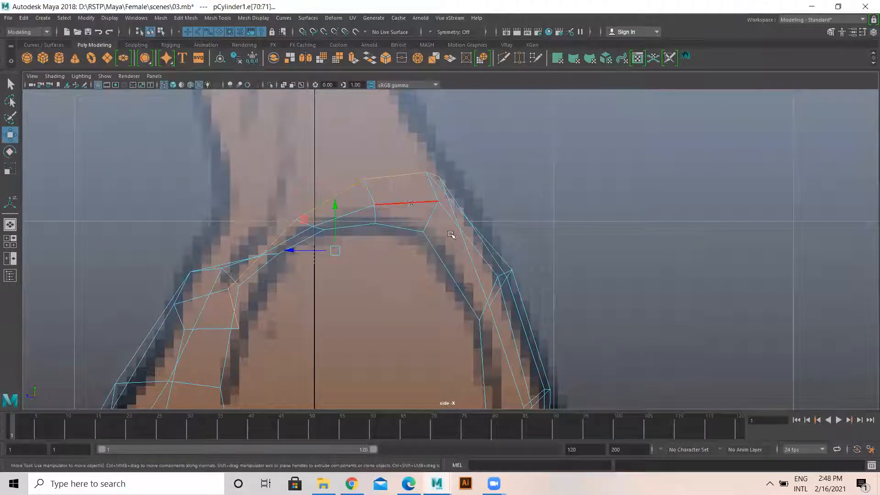
key(space)
drag(510, 240, 496, 107)
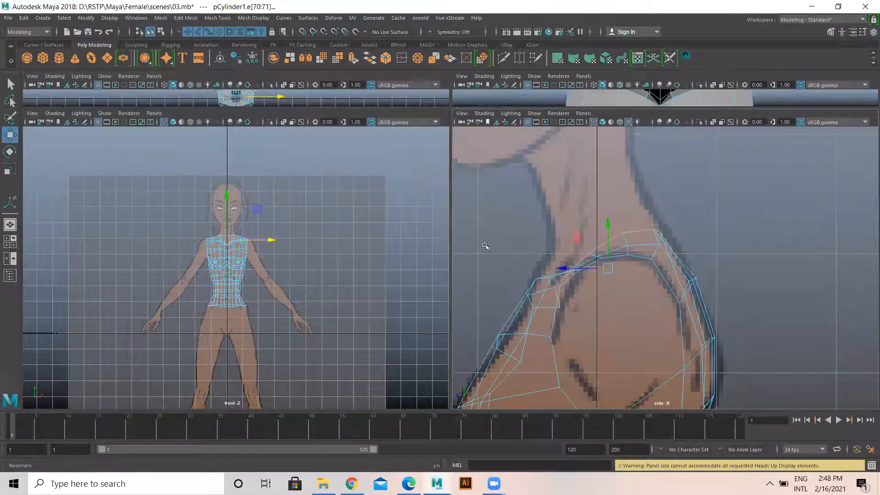
Turn on full screen view and widen the neck opening's border edges slightly by scaling them in the front view
key(ctrl+space)
scroll(312, 353, up, 5)
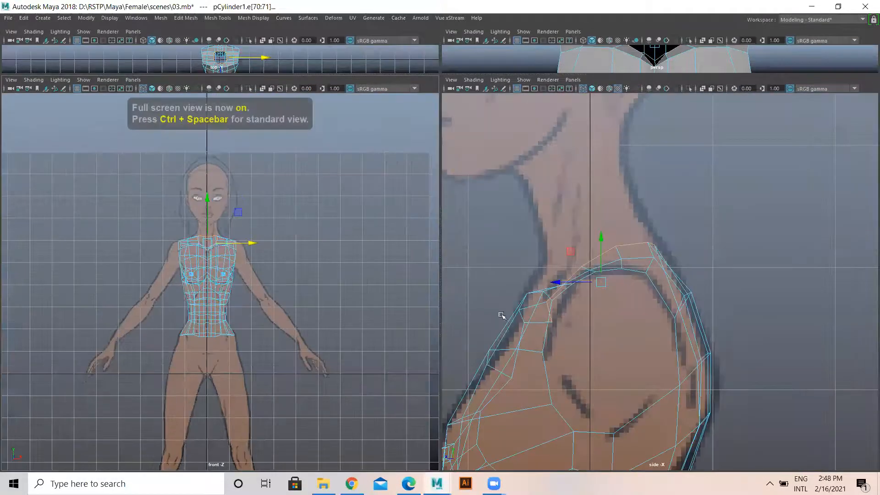
alt+middle_drag(268, 254, 277, 322)
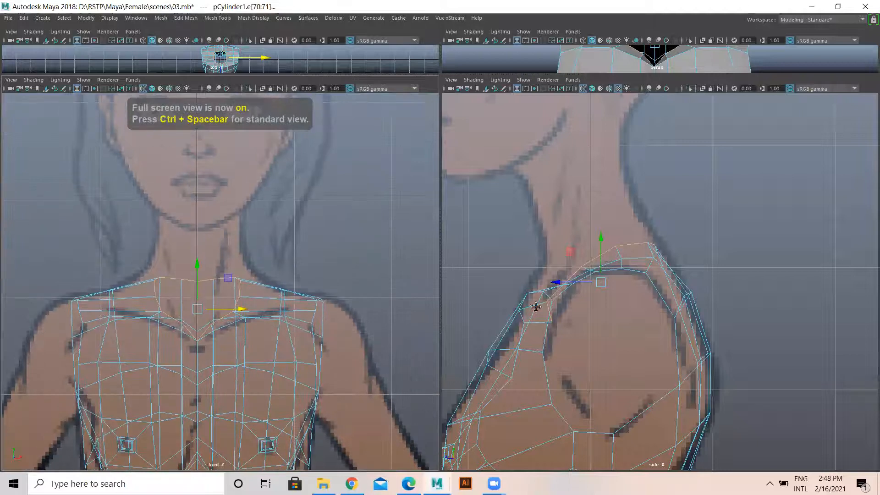
scroll(574, 303, up, 1)
alt+middle_drag(574, 304, 638, 331)
drag(196, 267, 199, 269)
key(r)
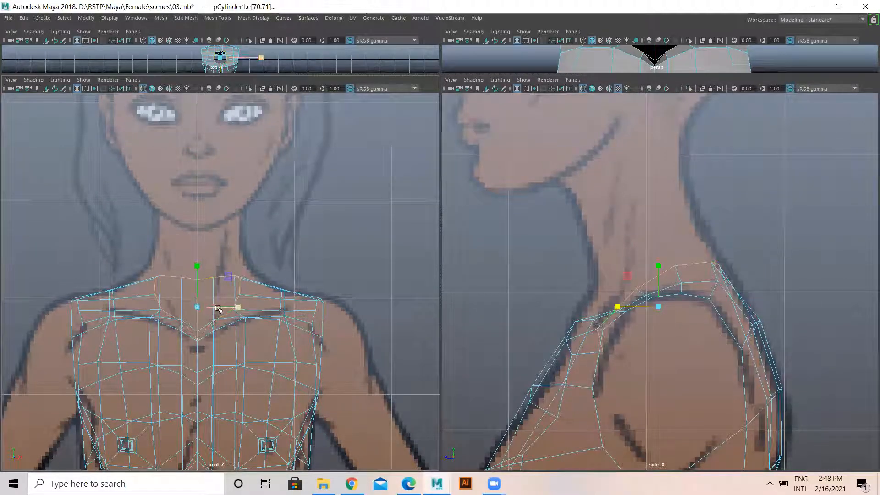
drag(240, 308, 246, 310)
Extrude the neck border edges upward, narrow the new ring to the neck's width and shift it forward to match the side reference
shift+right_drag(340, 226, 339, 250)
drag(214, 256, 191, 239)
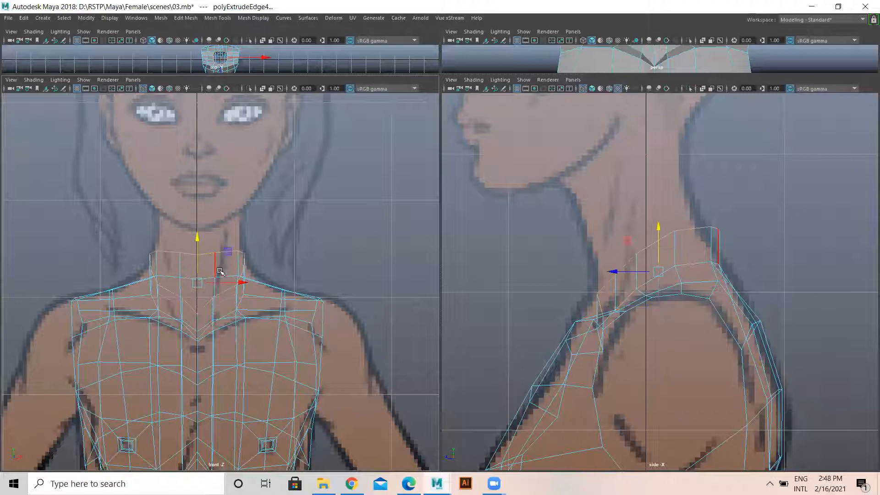
key(r)
mouse_move(242, 282)
mouse_down()
mouse_move(233, 281)
mouse_move(242, 281)
mouse_up()
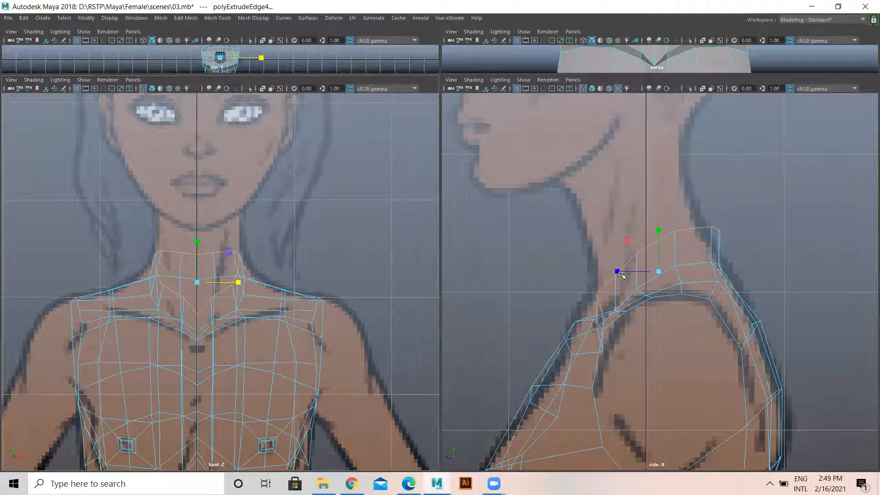
key(w)
drag(634, 272, 616, 272)
key(r)
Extrude a second neck ring up towards the jawline and fit it to the neck outline in the side view
key(ctrl+e)
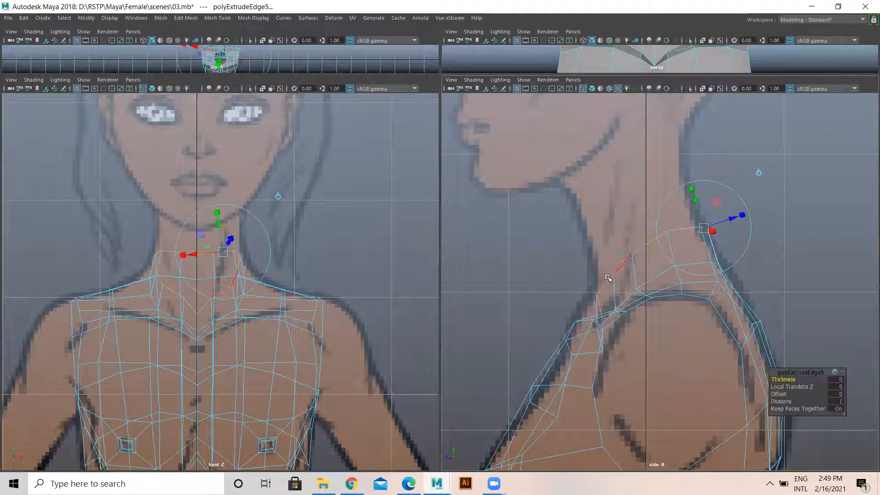
drag(200, 238, 200, 194)
drag(608, 210, 633, 210)
key(w)
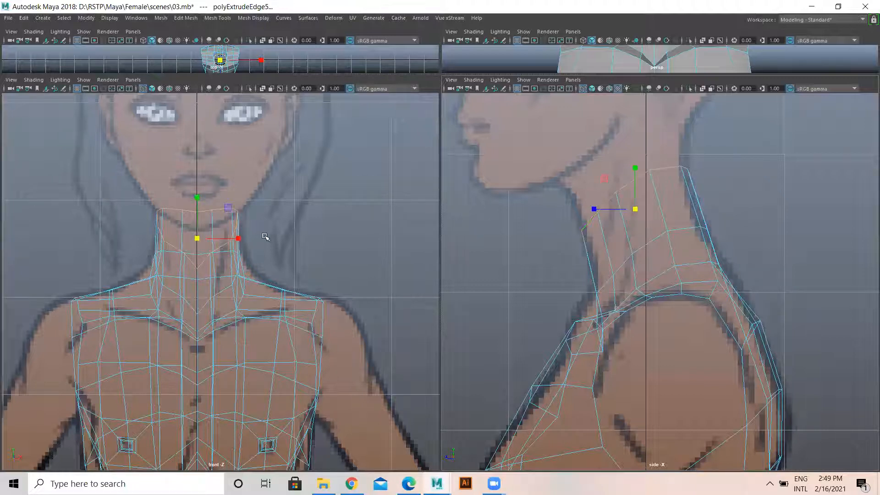
Extrude a third neck ring up behind the jaw, shift it forward and scale it wider in depth and width
key(ctrl+e)
drag(635, 171, 636, 122)
drag(586, 160, 583, 160)
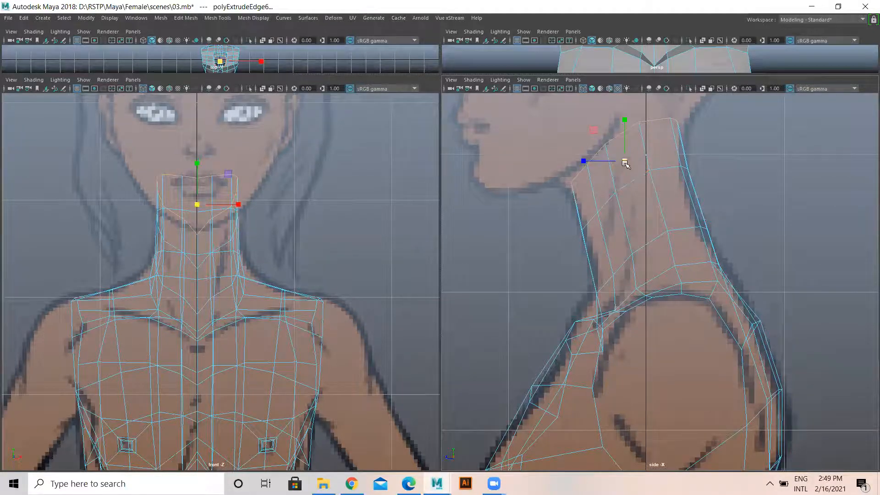
drag(586, 163, 582, 162)
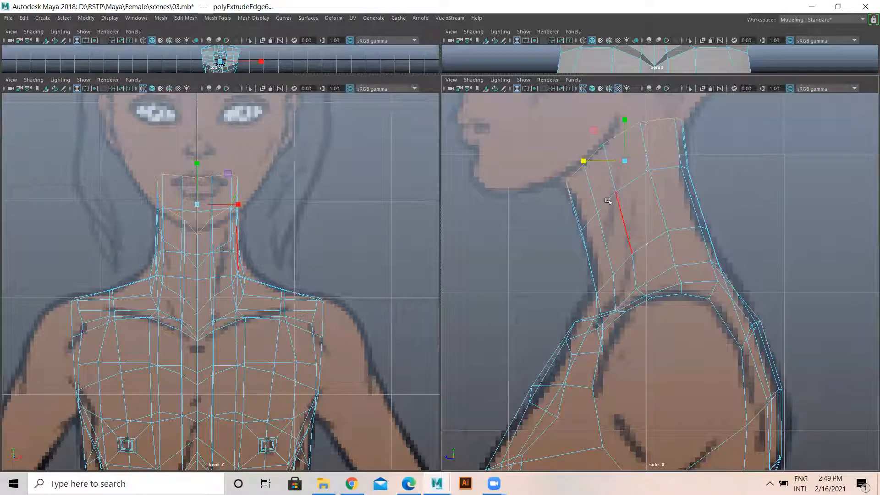
drag(240, 200, 243, 203)
Switch to vertex selection and reposition the side vertices of the two upper neck rings in the side view
right_drag(613, 193, 567, 196)
drag(603, 224, 605, 208)
drag(576, 156, 606, 159)
drag(611, 205, 614, 193)
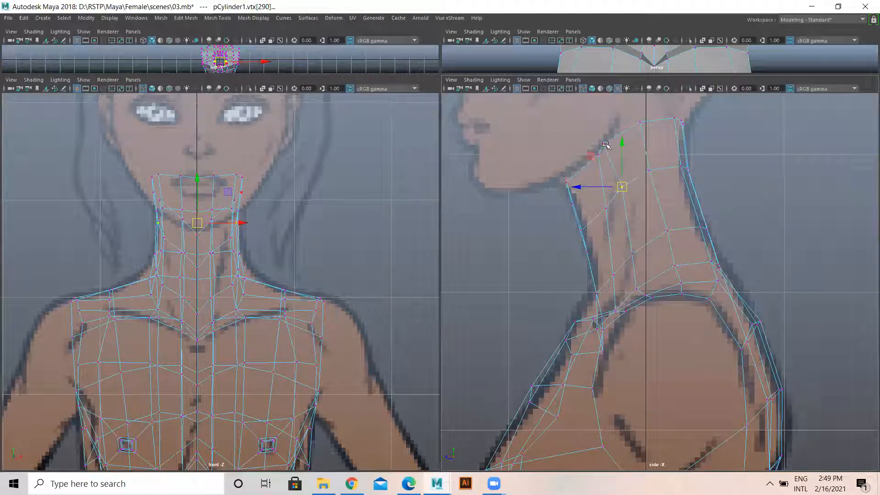
drag(618, 150, 618, 149)
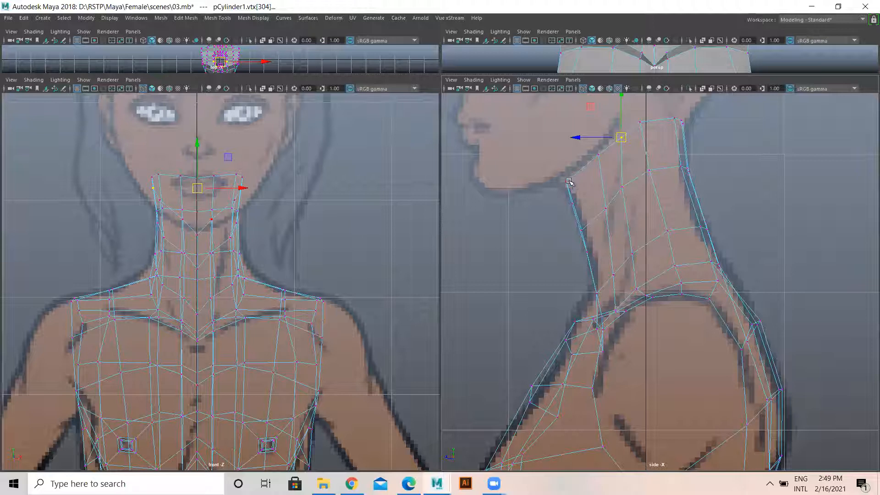
Adjust the front and back vertices of the neck rings to follow the throat and nape outlines in the side view
mouse_move(562, 176)
mouse_down()
mouse_move(579, 184)
mouse_move(537, 182)
mouse_move(546, 182)
mouse_up()
drag(567, 220, 599, 240)
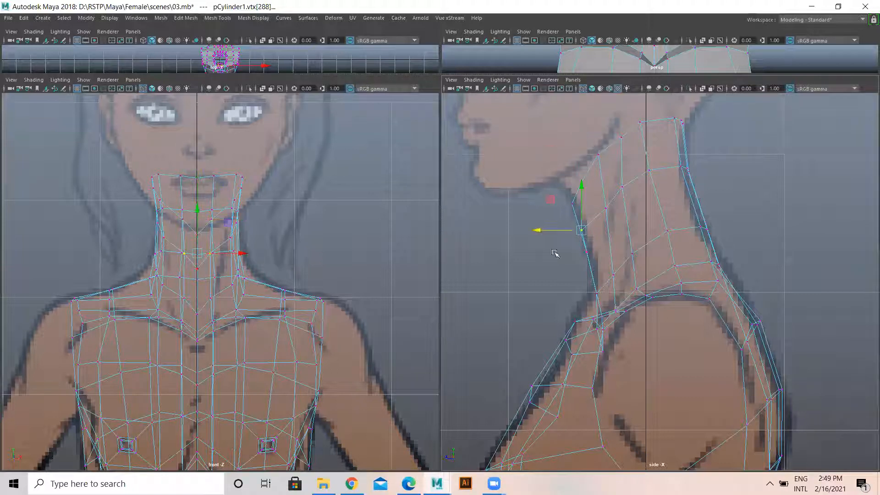
drag(534, 230, 546, 228)
drag(584, 284, 606, 303)
drag(554, 294, 564, 295)
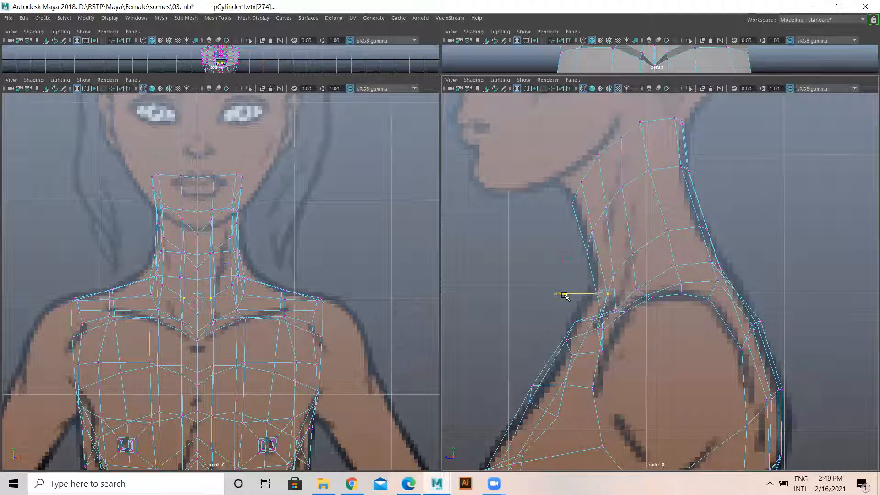
drag(718, 235, 660, 224)
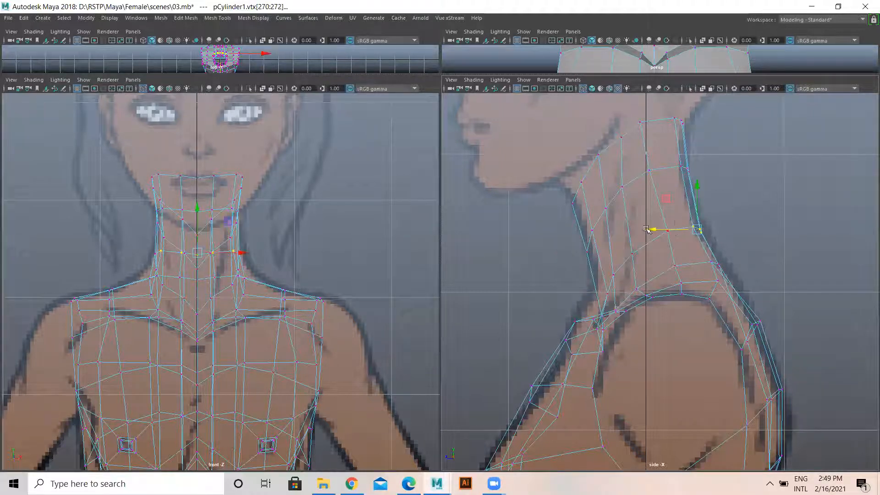
click(568, 188)
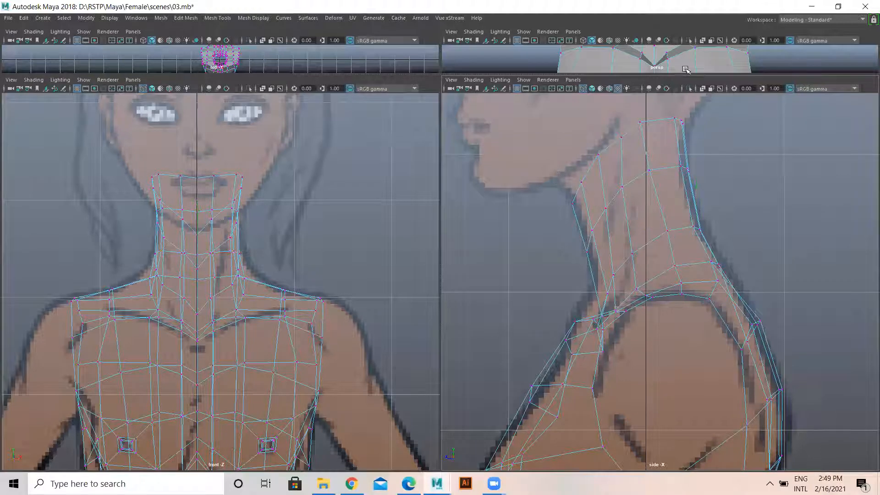
Maximize the perspective view, scale the selected upper neck vertices slightly in height and return to object mode
key(space)
scroll(458, 256, down, 4)
alt+drag(450, 258, 418, 212)
scroll(433, 229, up, 2)
alt+middle_drag(451, 238, 474, 346)
alt+drag(458, 250, 436, 230)
drag(359, 144, 519, 219)
key(r)
drag(434, 164, 435, 173)
key(w)
mouse_move(652, 254)
alt+mouse_down()
mouse_move(482, 283)
mouse_move(593, 281)
mouse_move(661, 263)
alt+mouse_up()
scroll(456, 275, up, 5)
right_drag(463, 211, 508, 210)
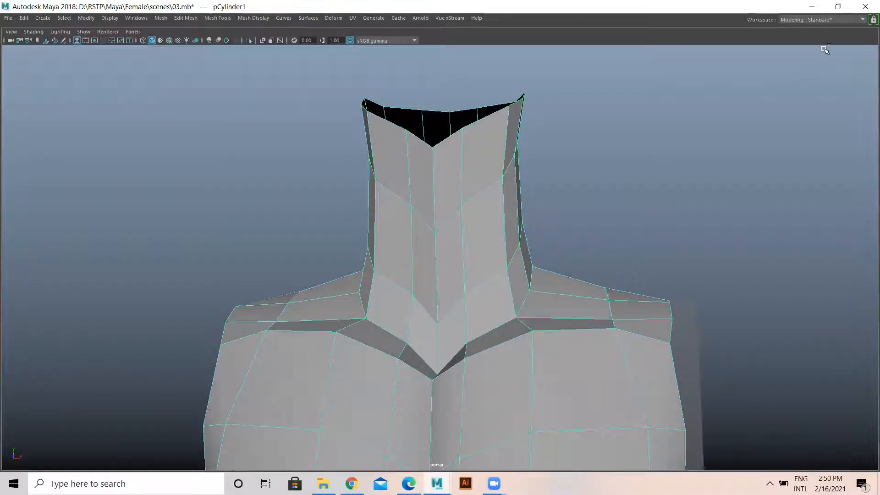
Restore the standard interface and set the Move tool's symmetry to Object X
key(ctrl+space)
double_click(10, 135)
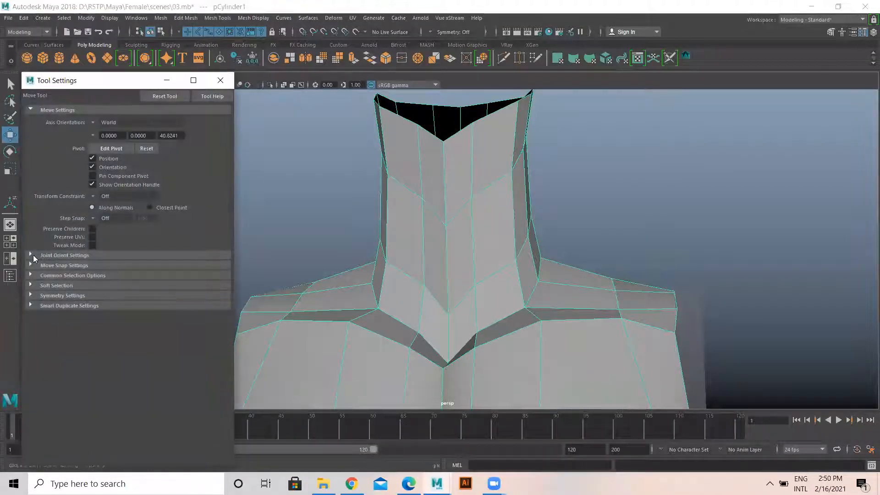
click(37, 296)
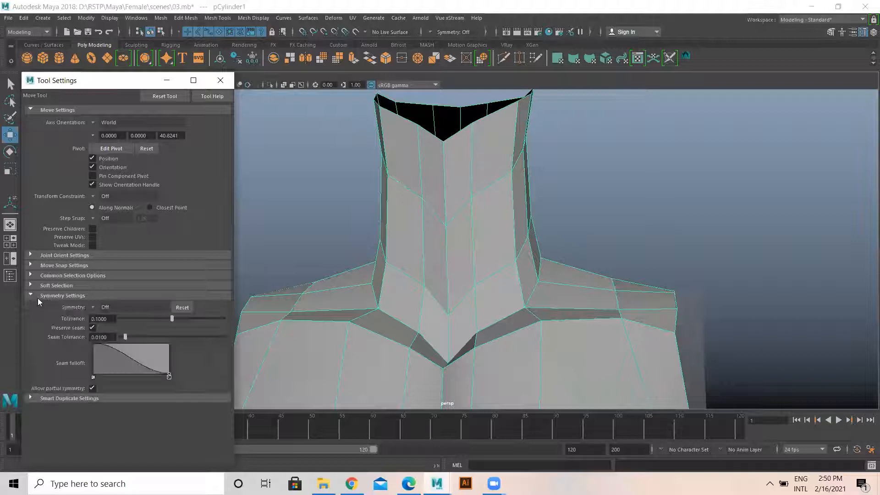
click(97, 307)
click(117, 326)
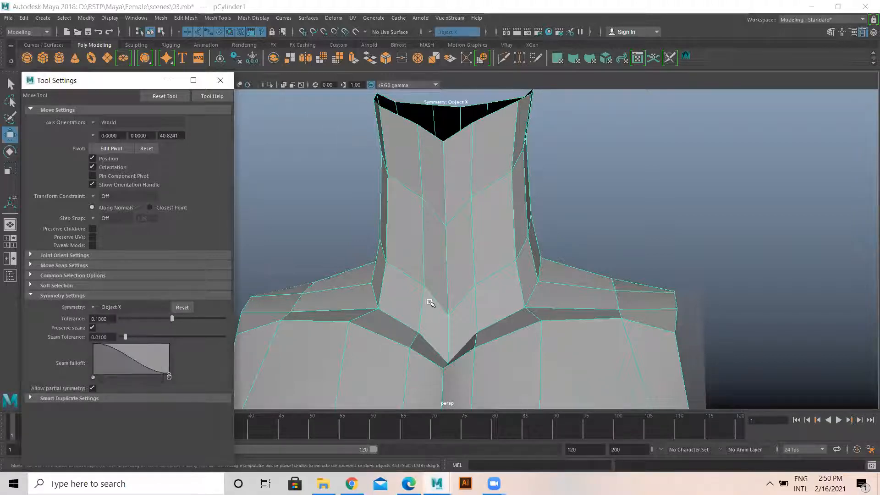
Move the front neck vertices symmetrically, drawing the lower ones inward and spreading the upper ones outward
right_drag(483, 221, 440, 222)
click(482, 272)
drag(523, 274, 520, 273)
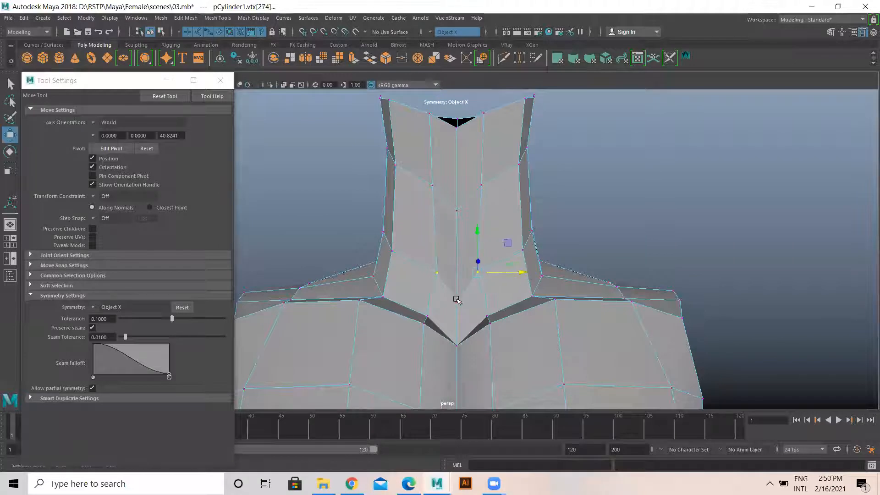
click(488, 317)
drag(535, 318, 529, 317)
click(482, 183)
drag(524, 184, 539, 183)
click(482, 113)
drag(532, 114, 554, 114)
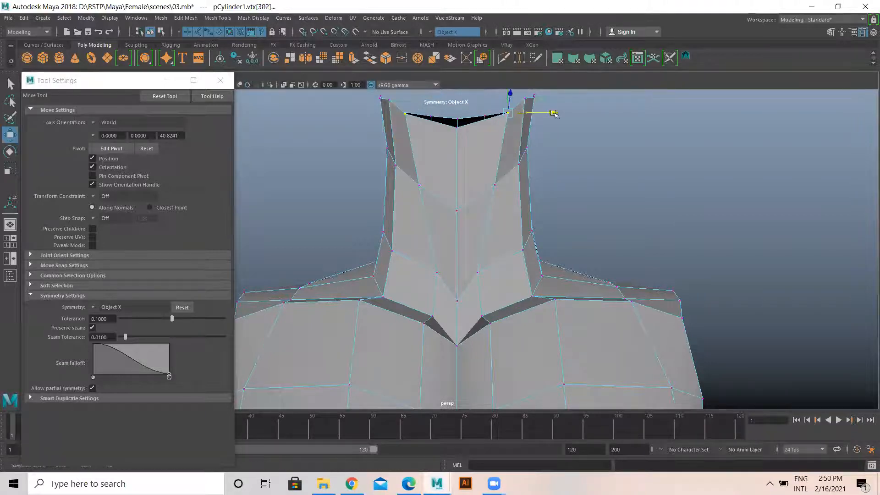
Return to object mode, display the torso with smooth mesh preview and close the tool settings
alt+drag(572, 218, 461, 246)
right_drag(460, 247, 507, 205)
key(3)
alt+drag(576, 241, 431, 236)
click(432, 236)
click(222, 81)
alt+drag(518, 273, 421, 257)
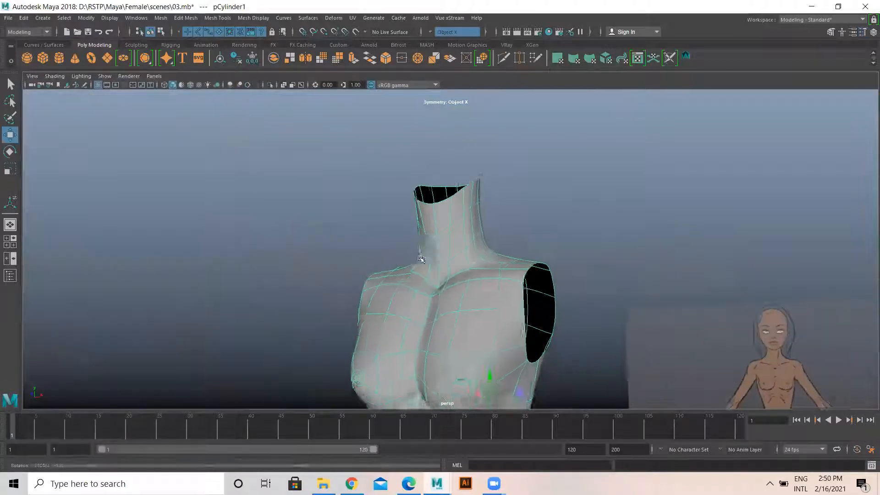
Switch to vertex selection and reposition the front side vertices of the middle neck ring symmetrically
scroll(393, 228, up, 4)
alt+drag(458, 228, 444, 232)
right_drag(443, 221, 443, 178)
click(450, 233)
alt+drag(450, 234, 432, 294)
click(423, 277)
right_drag(433, 221, 400, 268)
right_drag(373, 224, 388, 222)
click(430, 297)
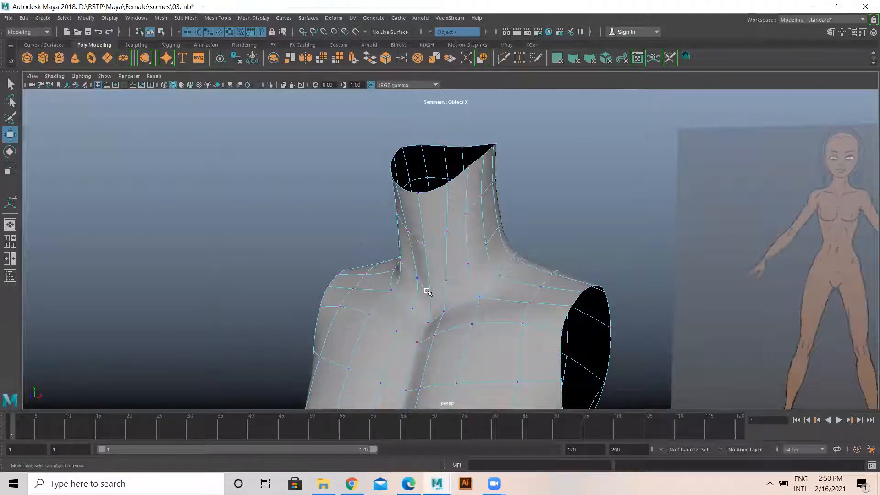
drag(407, 308, 487, 241)
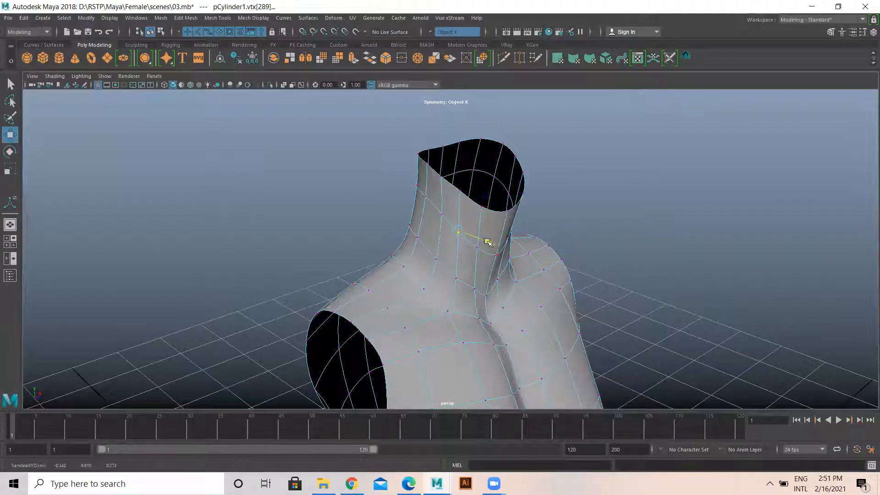
click(477, 248)
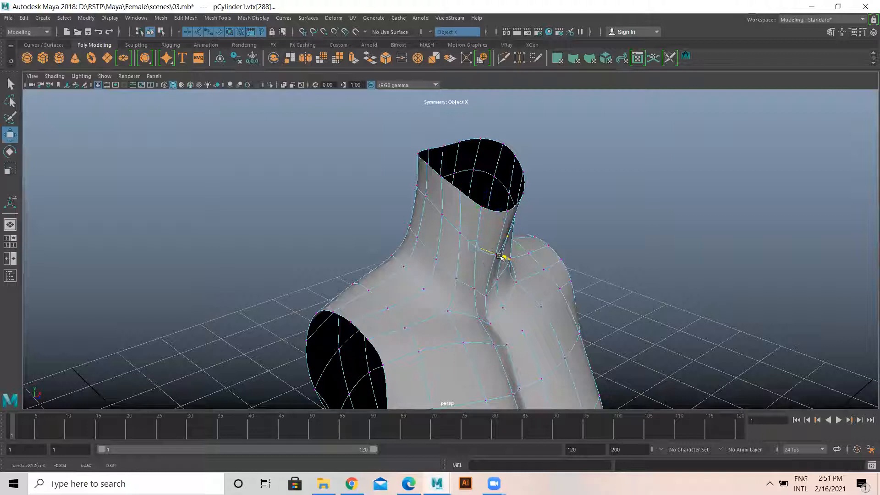
Adjust the neck's side vertices and shift the vertices at the neck base and collarbone towards the centre symmetrically
alt+drag(539, 314, 472, 284)
click(449, 269)
alt+drag(514, 280, 548, 228)
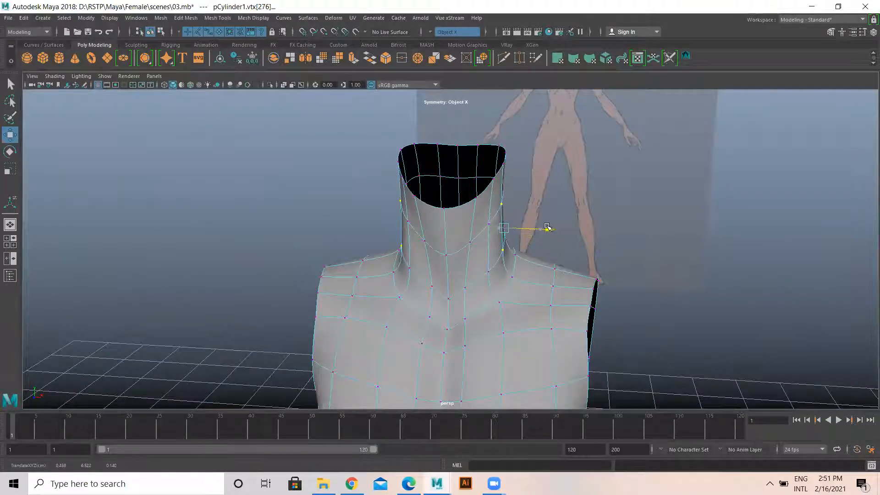
click(492, 271)
drag(531, 275, 525, 305)
click(499, 302)
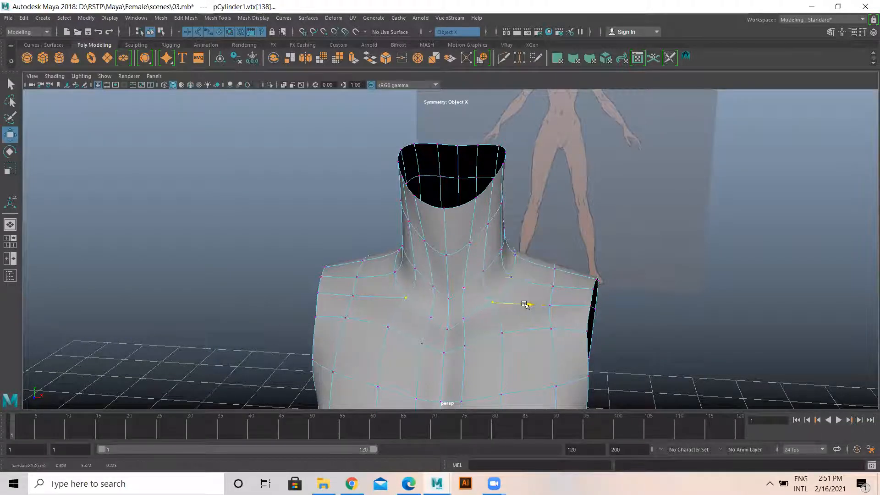
Switch to edge selection and move the edge at the side of the neck base forward symmetrically
alt+drag(537, 232, 302, 212)
scroll(459, 242, up, 2)
alt+drag(552, 296, 505, 226)
right_drag(468, 188, 468, 156)
click(474, 223)
click(477, 279)
alt+drag(477, 279, 518, 293)
drag(486, 246, 483, 246)
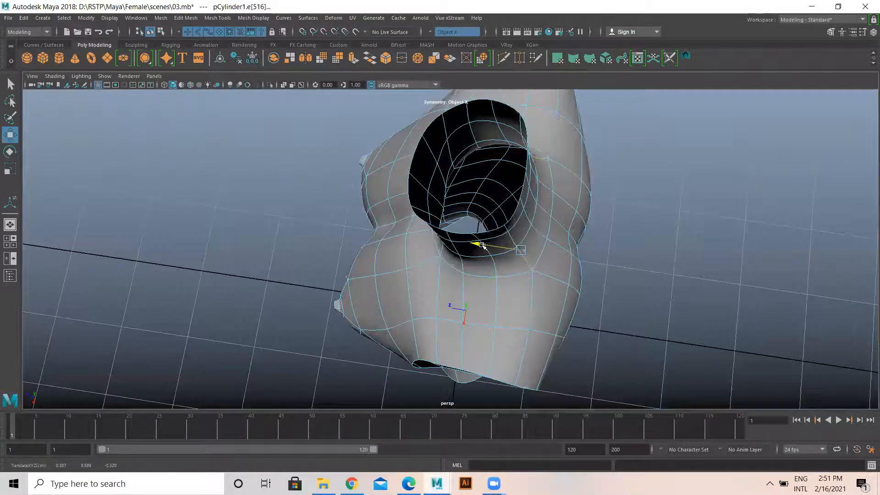
Select two adjoining edges on the neck and shift them to refine its contour
alt+drag(584, 324, 496, 287)
alt+drag(453, 305, 678, 348)
click(546, 247)
shift+click(540, 187)
drag(449, 187, 454, 177)
mouse_move(525, 223)
alt+mouse_down()
mouse_move(404, 186)
mouse_move(526, 179)
mouse_move(541, 211)
mouse_move(513, 222)
alt+mouse_up()
Select two side edges of the neck, move them sideways symmetrically, and deselect the torso in object mode
click(496, 220)
shift+click(502, 252)
alt+drag(503, 254, 637, 188)
alt+drag(455, 256, 498, 235)
click(455, 245)
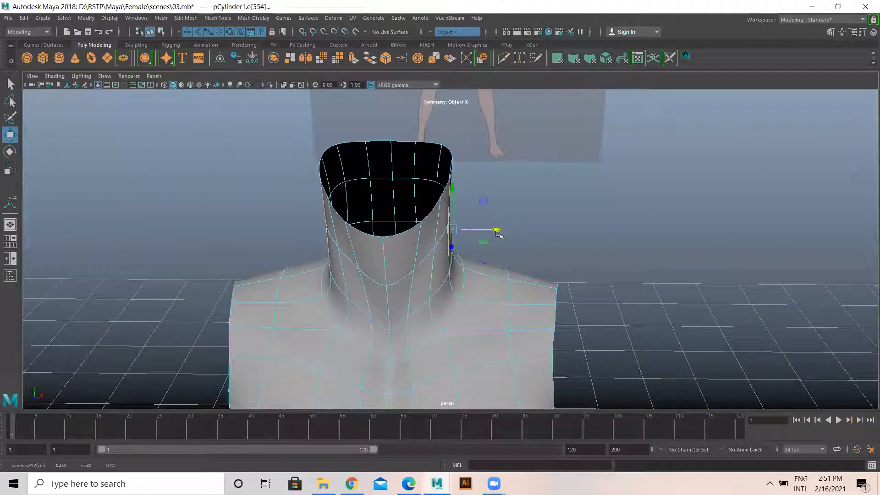
alt+drag(463, 303, 448, 286)
right_drag(436, 222, 495, 206)
click(606, 231)
alt+drag(606, 231, 574, 301)
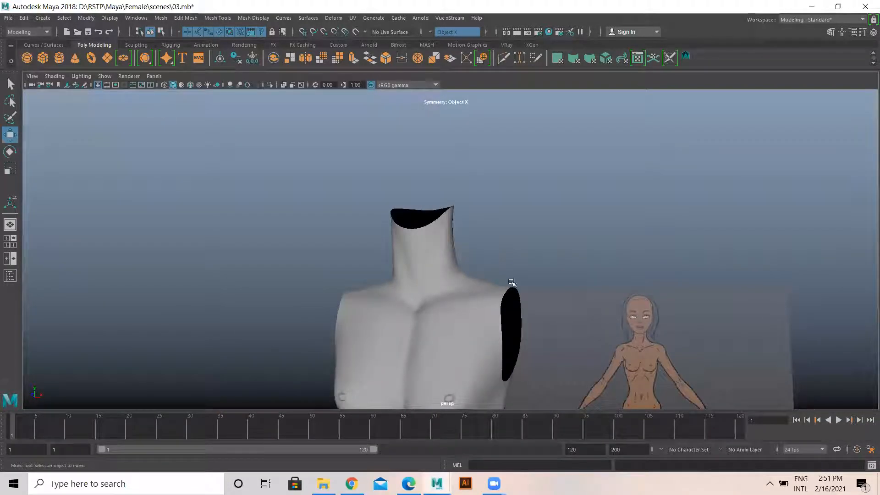
Switch back to vertex selection and adjust the width of the front vertices on the middle ring and neck rim
alt+drag(421, 255, 413, 235)
click(421, 237)
right_drag(435, 221, 389, 223)
click(426, 255)
click(460, 253)
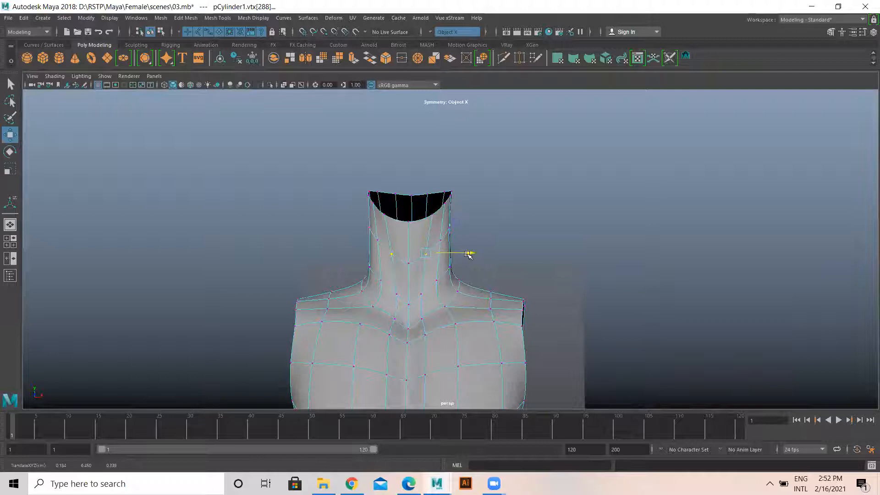
click(489, 203)
click(431, 214)
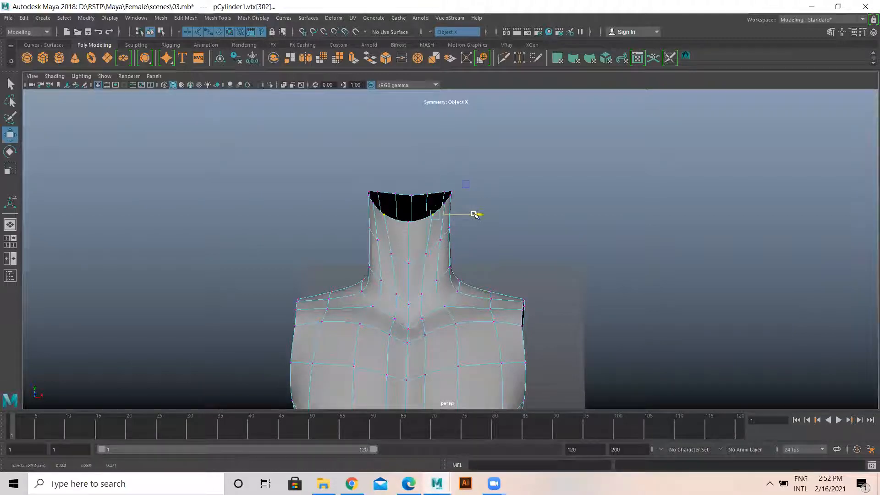
Move the side vertices of the neck's upper rim forward and slightly down symmetrically
alt+drag(465, 247, 431, 245)
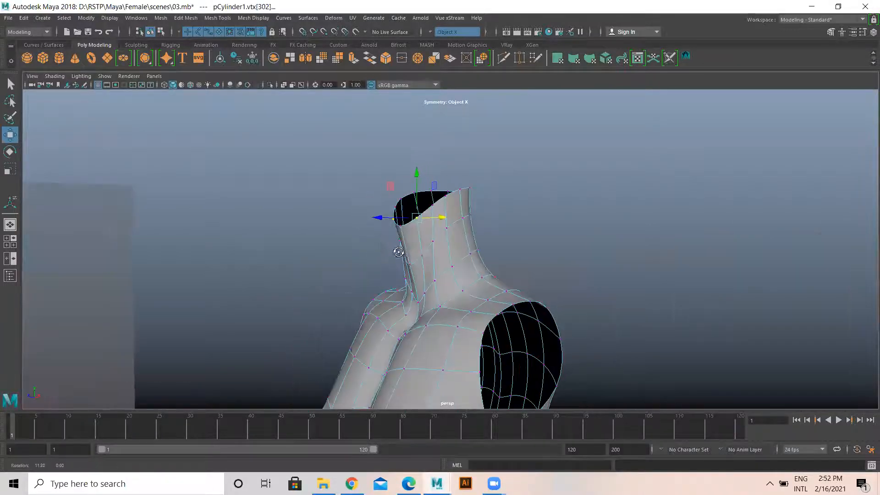
click(428, 203)
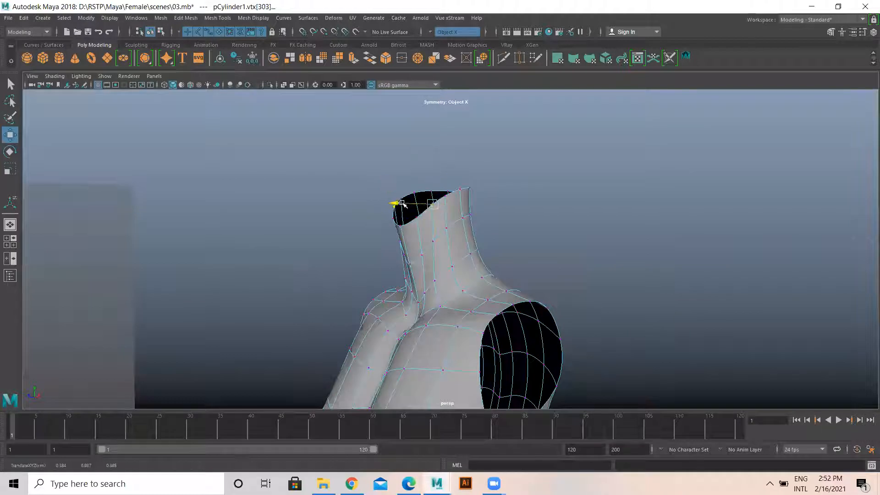
drag(430, 157, 429, 163)
alt+drag(456, 255, 502, 259)
Deselect the torso in object mode, select the armhole's border edge loop and activate the Scale tool
right_drag(449, 261, 496, 209)
click(525, 243)
scroll(367, 302, down, 4)
alt+middle_drag(405, 312, 407, 199)
alt+drag(449, 252, 466, 259)
right_drag(467, 259, 465, 197)
double_click(460, 248)
mouse_move(476, 262)
alt+mouse_down()
mouse_move(507, 261)
mouse_move(452, 258)
mouse_move(466, 235)
mouse_move(524, 257)
mouse_move(477, 243)
mouse_move(540, 246)
alt+mouse_up()
key(r)
Select the lower inner edge of the nipple ring and move it slightly outward symmetrically
alt+drag(383, 243, 410, 287)
scroll(487, 277, up, 10)
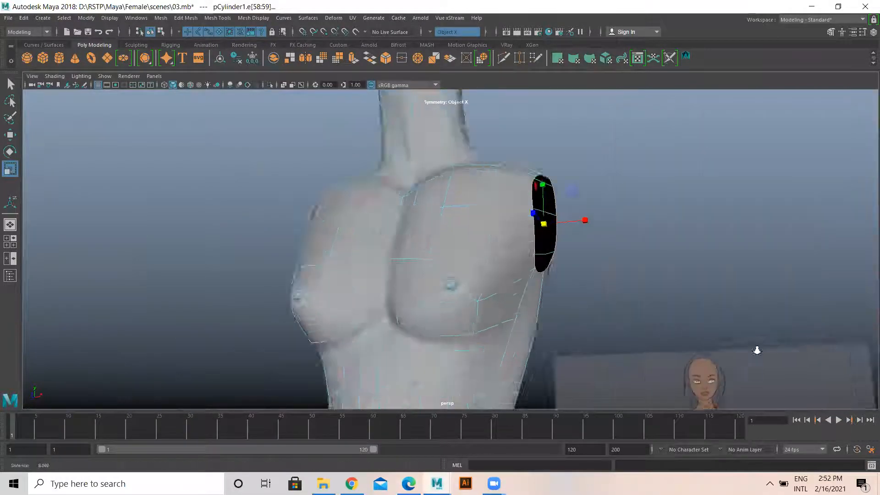
alt+drag(487, 277, 452, 259)
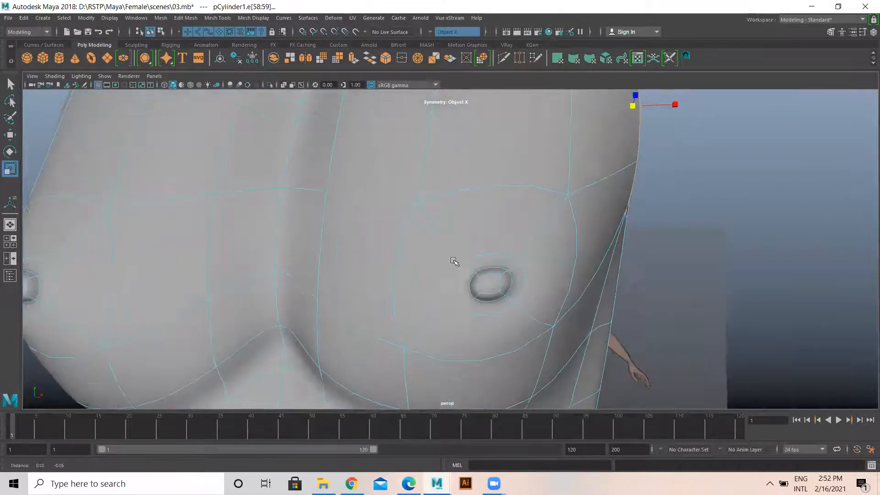
right_drag(449, 206, 453, 197)
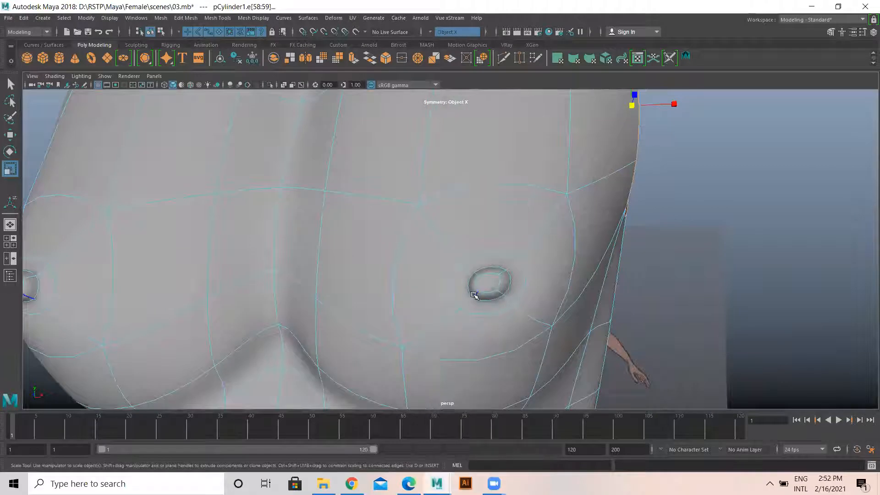
click(474, 295)
key(w)
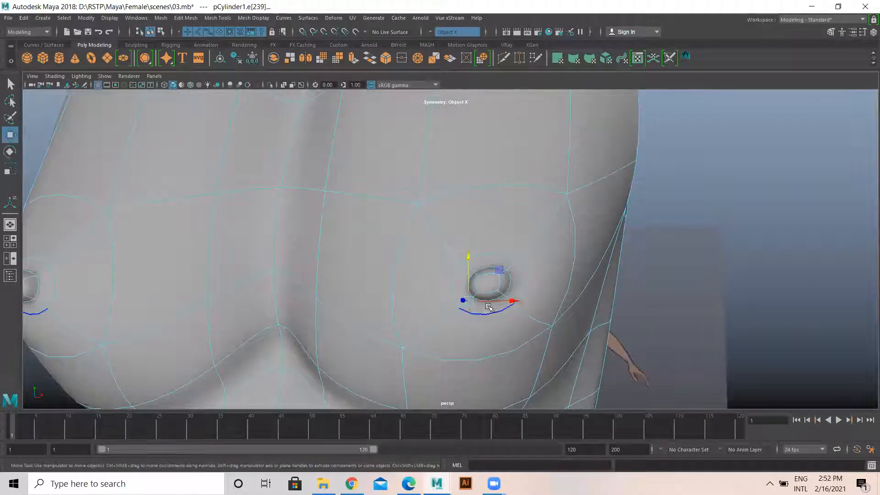
drag(515, 298, 519, 300)
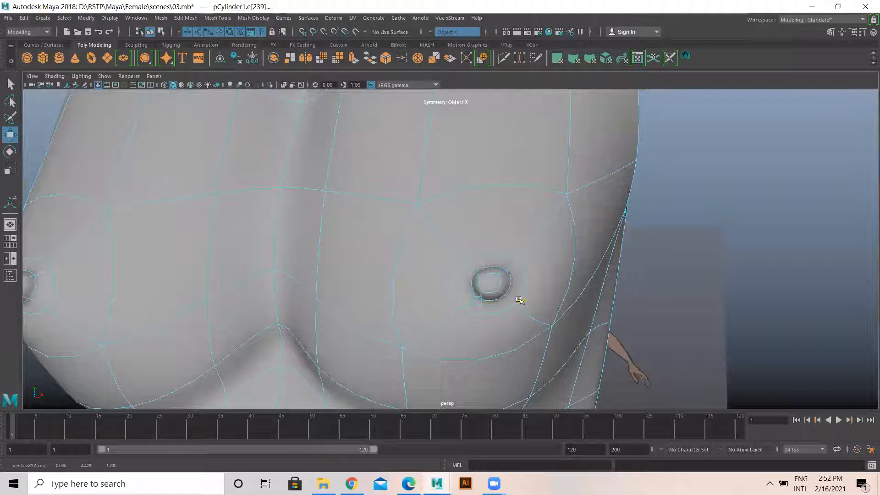
Select the upper outer edge of the nipple ring and move it slightly toward the chest's centre
click(601, 257)
click(505, 274)
click(503, 273)
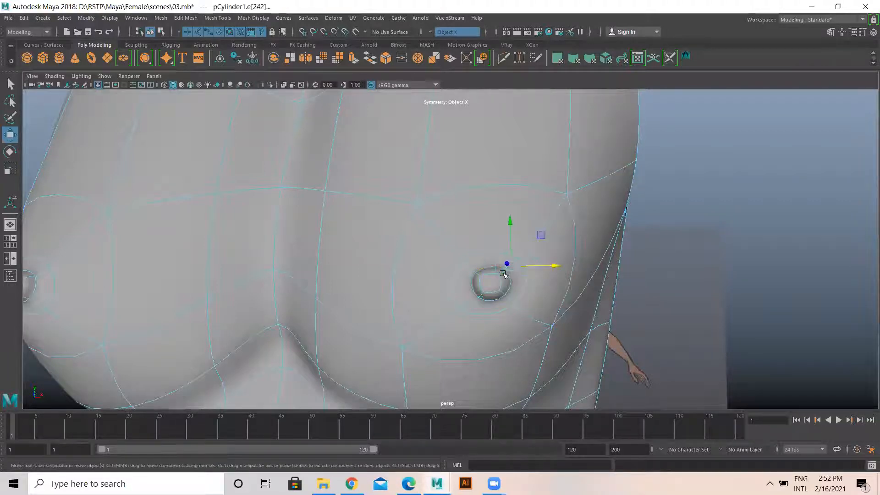
drag(542, 265, 513, 298)
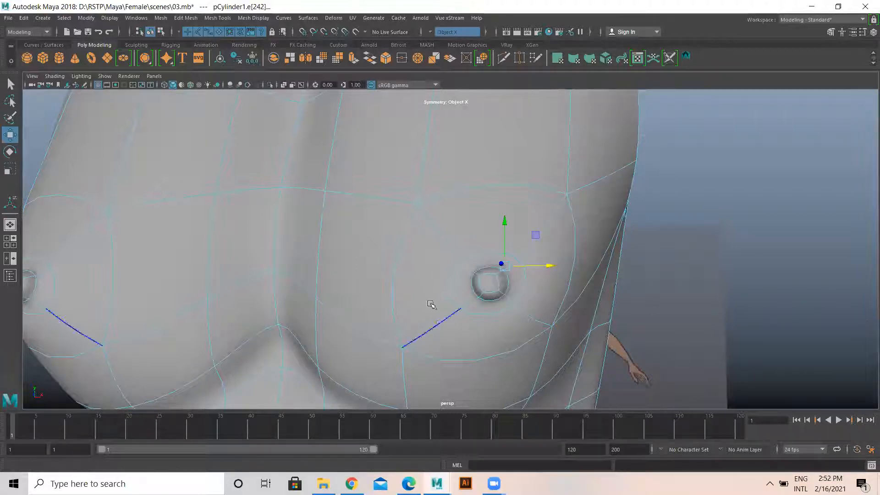
Select successive edges on the torso and shift each slightly sideways to smooth the contour
scroll(430, 304, down, 5)
alt+drag(371, 226, 546, 260)
scroll(483, 208, down, 2)
alt+drag(460, 214, 469, 235)
click(435, 243)
shift+click(435, 254)
alt+drag(436, 316, 431, 300)
click(427, 266)
drag(469, 260, 470, 260)
click(428, 305)
drag(471, 307, 472, 307)
Deselect the torso in object mode and examine its smoothed shape from several sides
right_drag(458, 211, 502, 199)
click(621, 198)
alt+drag(575, 267, 461, 271)
click(462, 270)
alt+right_drag(472, 279, 544, 308)
alt+drag(556, 283, 637, 307)
alt+right_drag(636, 307, 550, 305)
alt+drag(550, 305, 427, 307)
right_drag(468, 208, 514, 197)
click(646, 212)
alt+drag(662, 293, 545, 203)
alt+drag(440, 264, 385, 192)
alt+drag(535, 243, 412, 281)
Turn off the torso's smooth preview and select the whole border edge loop at its lower opening
click(414, 283)
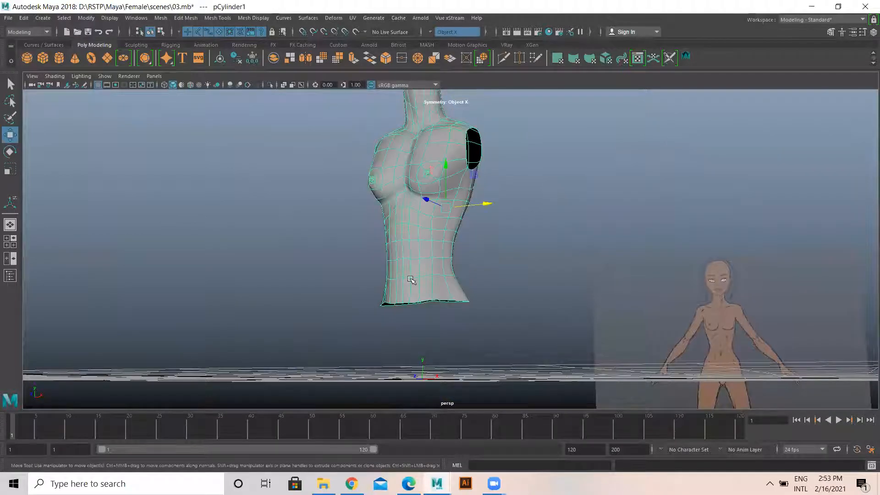
key(1)
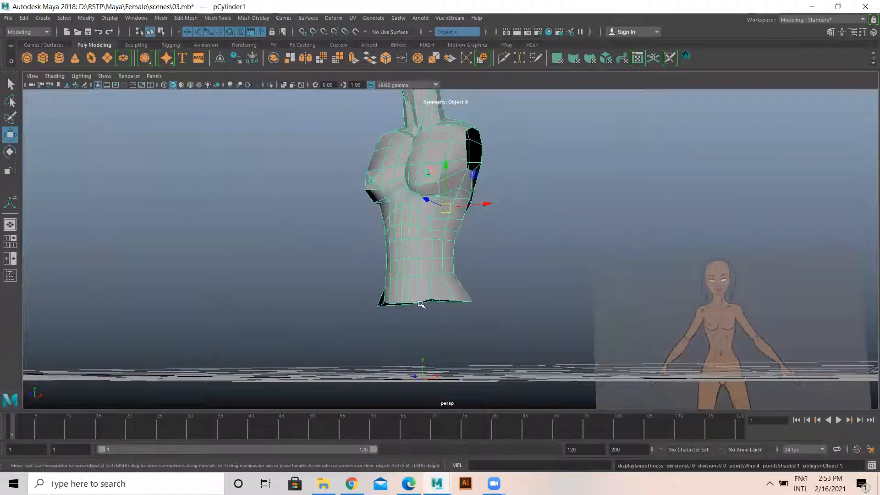
alt+right_drag(405, 303, 446, 324)
alt+middle_drag(446, 324, 421, 222)
right_drag(417, 173, 418, 191)
click(419, 240)
double_click(451, 248)
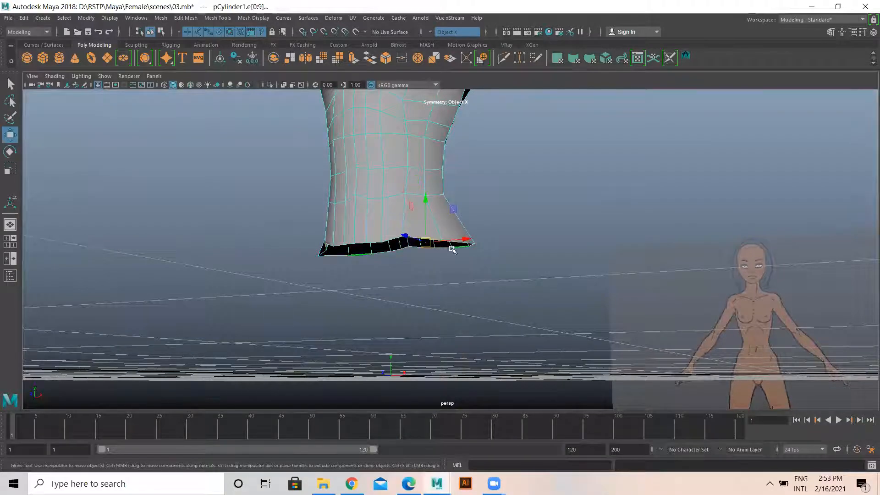
In the side view, turn symmetry off in the Move tool settings and minimize the settings window
key(space)
key(space)
alt+right_drag(570, 307, 530, 352)
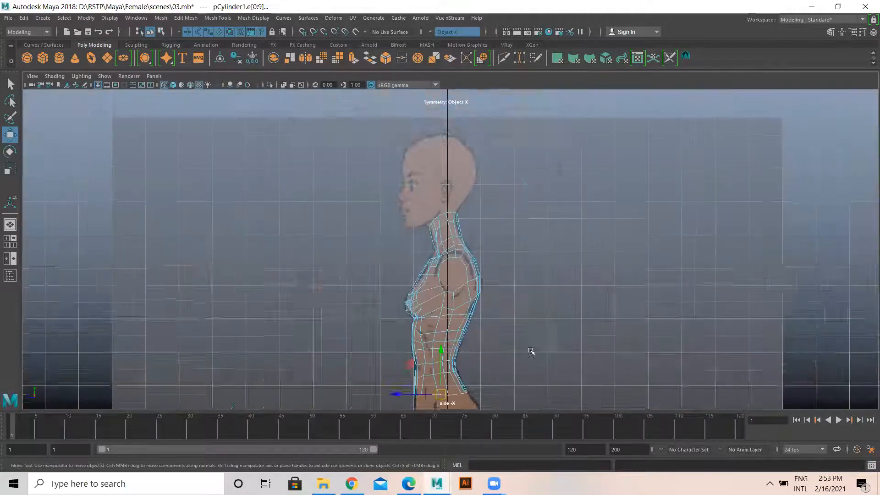
alt+middle_drag(530, 352, 514, 145)
alt+right_drag(379, 209, 462, 208)
alt+middle_drag(461, 209, 460, 282)
click(863, 31)
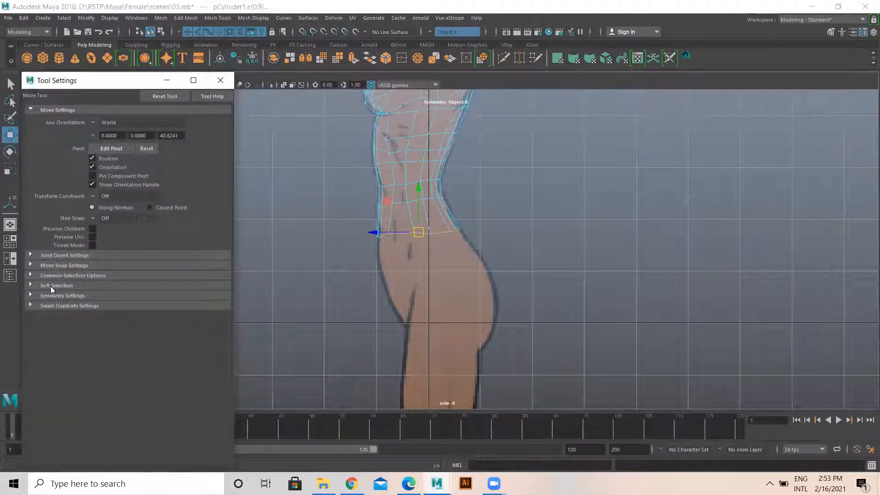
click(43, 294)
click(94, 307)
click(127, 312)
click(167, 80)
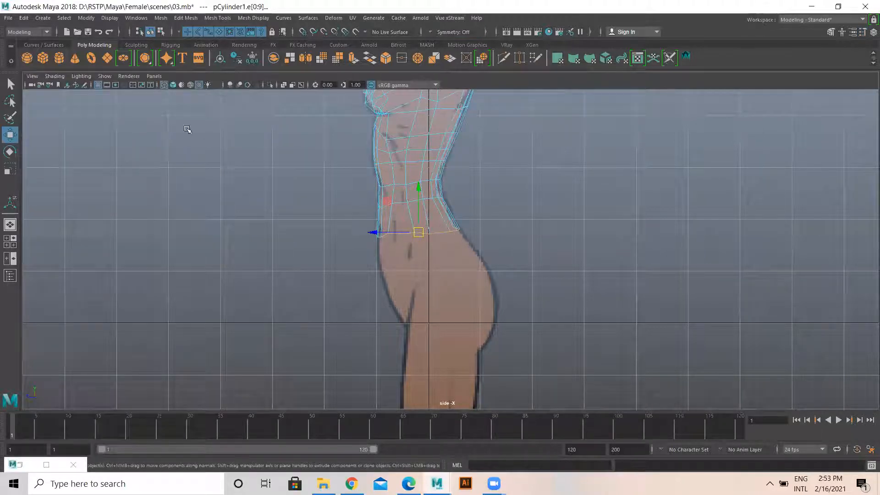
Extrude the torso's lower border, move it down and scale it to the reference hip width in the front view
shift+right_drag(534, 233, 534, 253)
scroll(480, 268, up, 3)
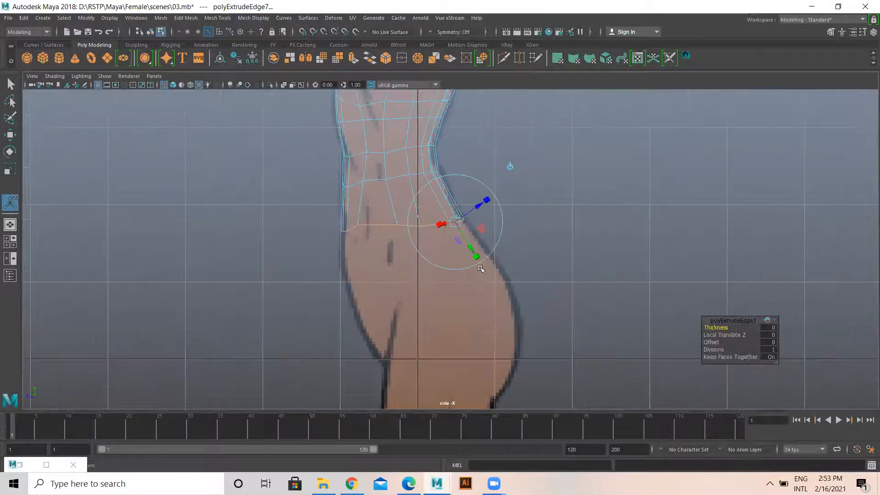
key(space)
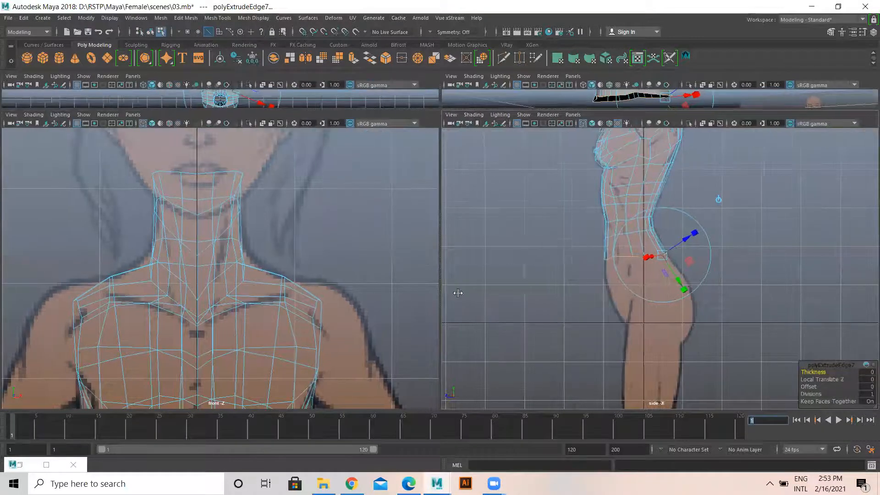
key(ctrl+space)
mouse_move(300, 294)
alt+middle_down()
mouse_move(315, 223)
mouse_move(315, 131)
alt+middle_up()
alt+middle_drag(290, 316, 305, 156)
alt+middle_drag(317, 315, 301, 178)
alt+middle_drag(662, 307, 645, 251)
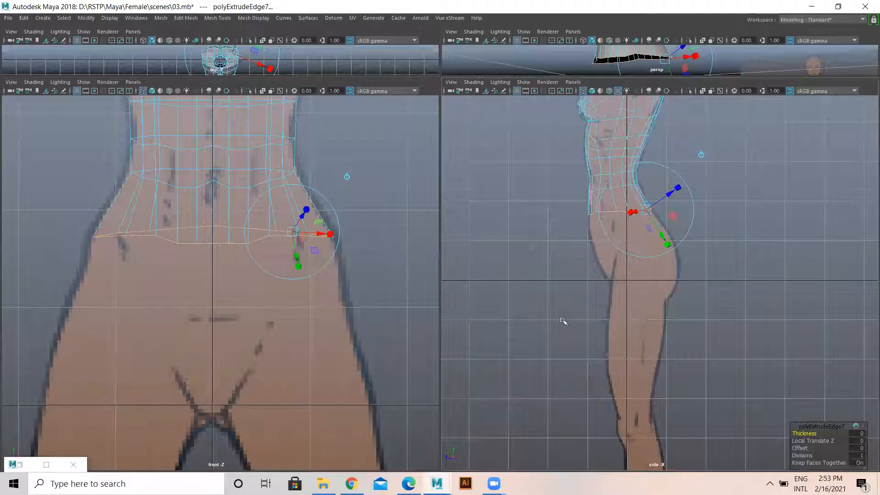
scroll(527, 244, up, 4)
key(w)
drag(212, 192, 203, 262)
key(r)
drag(212, 298, 240, 307)
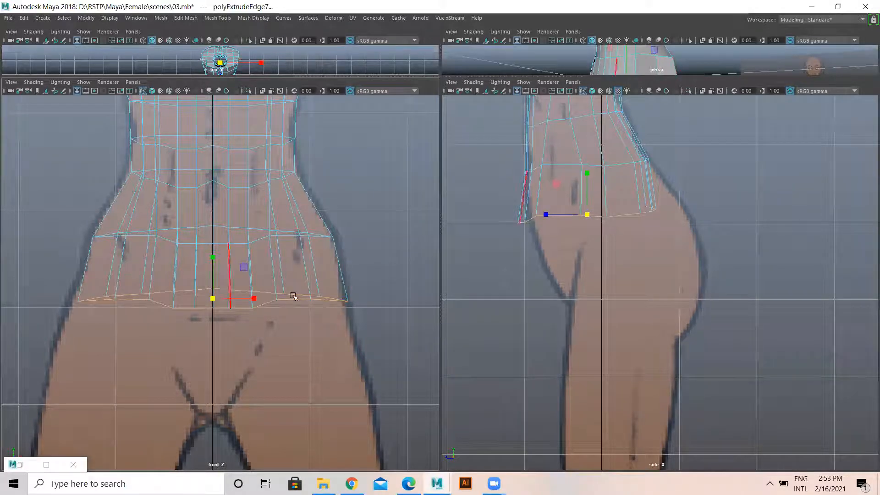
Shift the new lower ring backward and fit its depth to the hip outline in the side view
scroll(622, 246, up, 4)
alt+middle_drag(630, 252, 631, 275)
key(w)
drag(533, 225, 552, 224)
key(r)
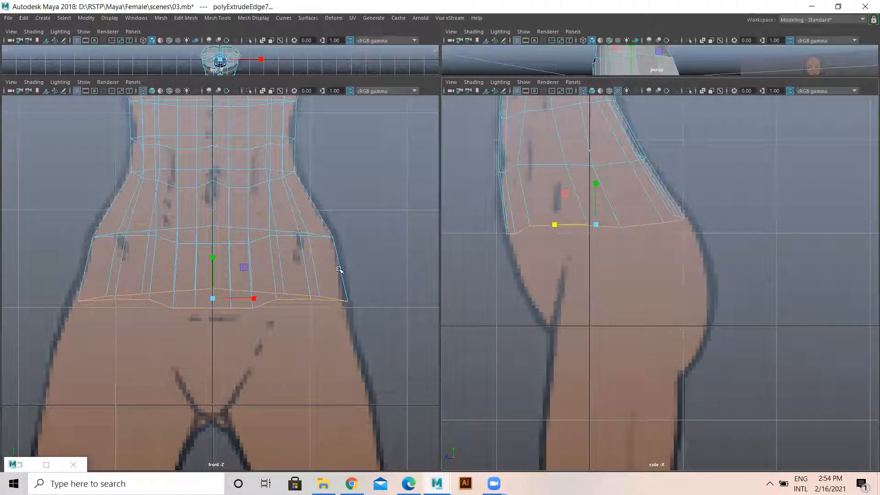
Extrude a second hip ring downward, widen it to the reference and shift it backward toward the buttocks
key(ctrl+e)
key(w)
drag(215, 269, 217, 324)
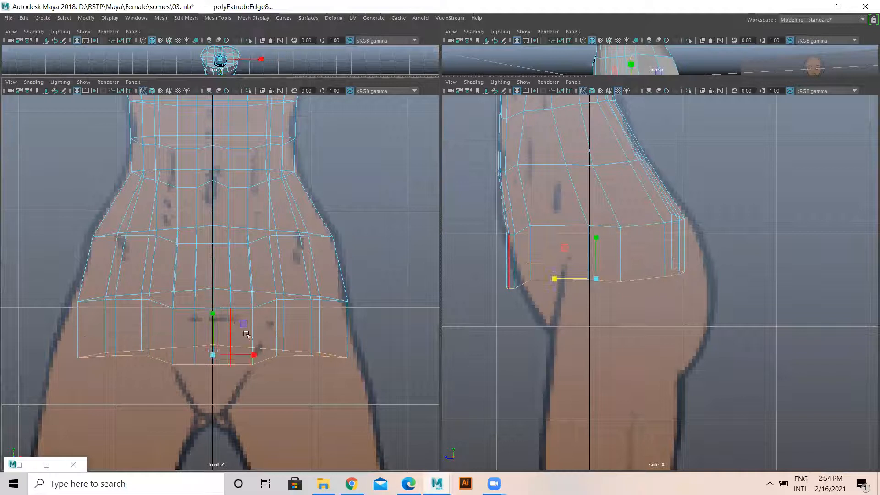
drag(216, 355, 236, 361)
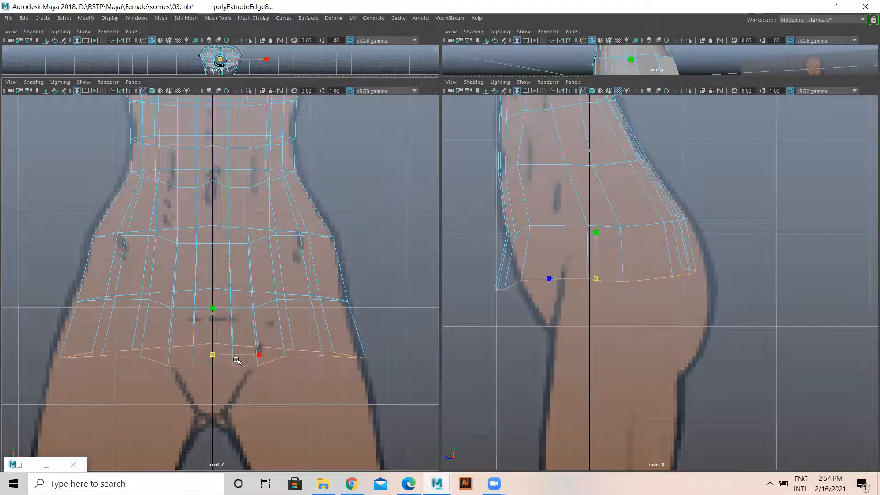
drag(550, 279, 578, 287)
Extrude a third ring down to crotch level, widen it slightly and move it backward to follow the side reference
key(ctrl+e)
key(r)
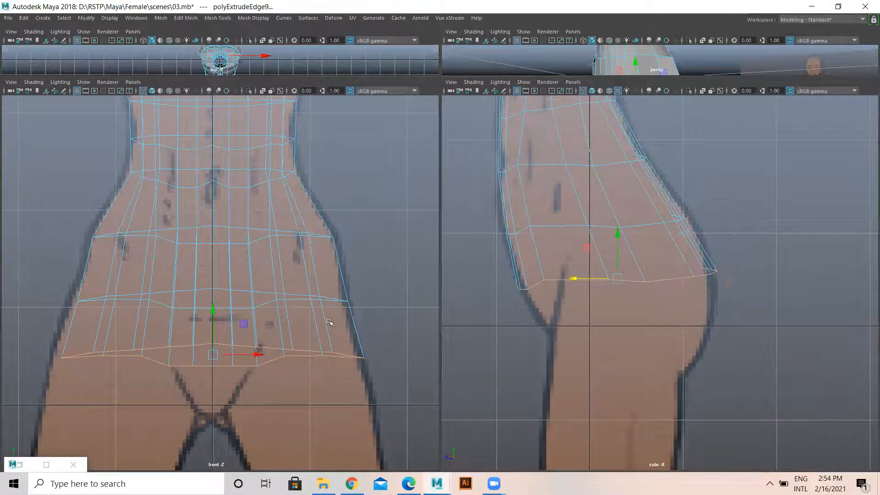
alt+middle_drag(329, 322, 320, 159)
drag(208, 144, 248, 225)
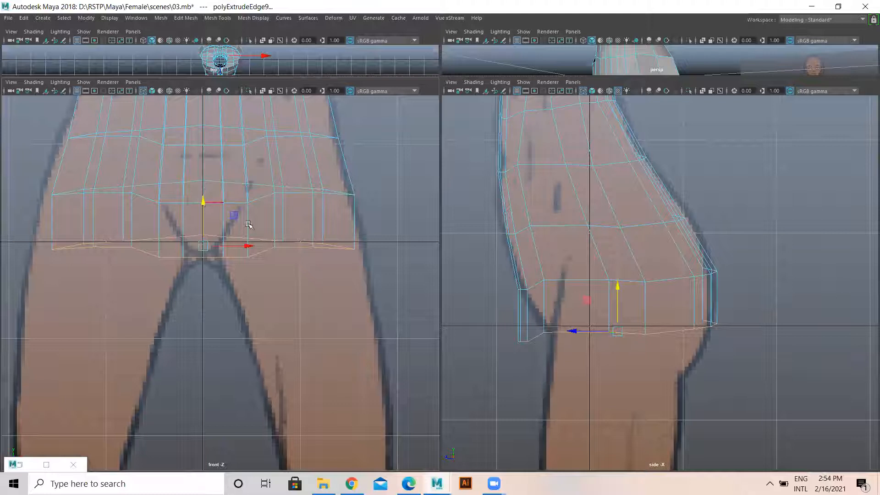
key(r)
drag(204, 246, 210, 240)
alt+middle_drag(606, 343, 599, 312)
mouse_move(568, 300)
mouse_down()
mouse_move(605, 306)
mouse_move(583, 302)
mouse_up()
key(w)
key(r)
drag(582, 300, 582, 301)
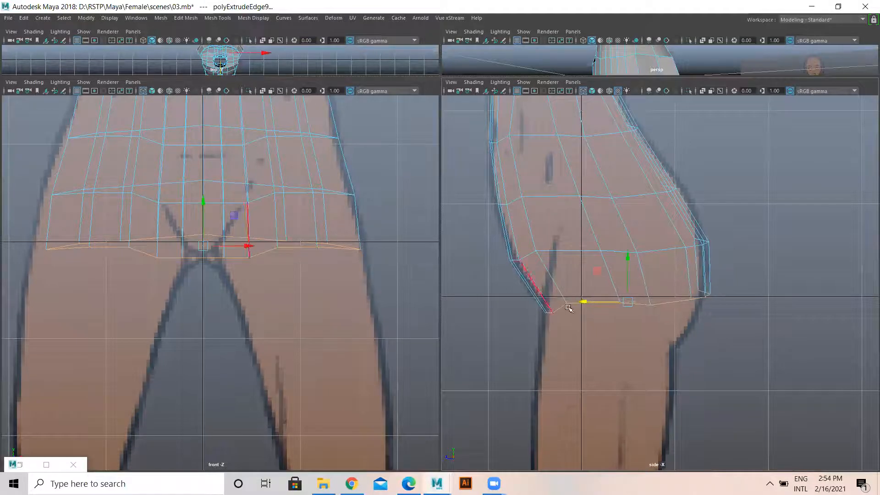
middle_click(333, 238)
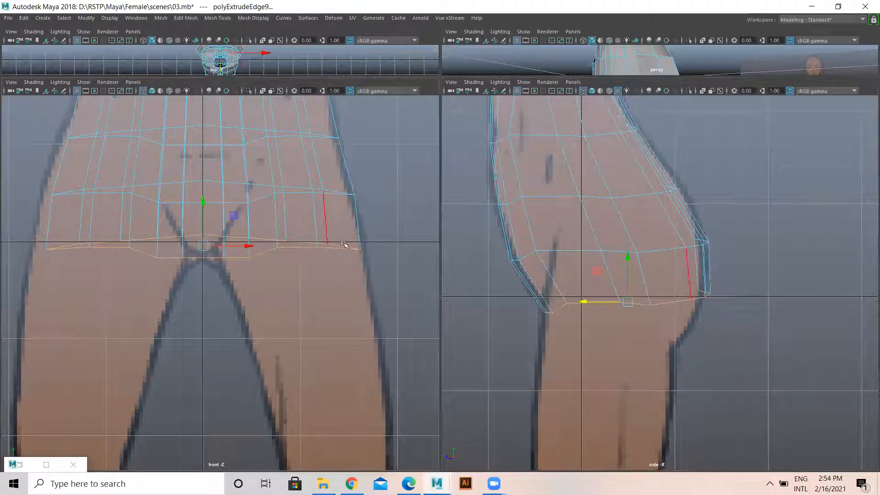
key(ctrl+e)
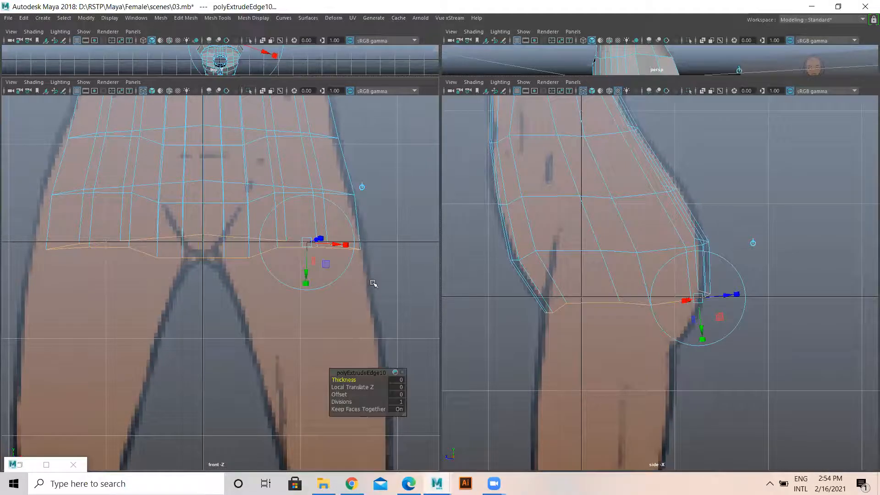
key(ctrl+z)
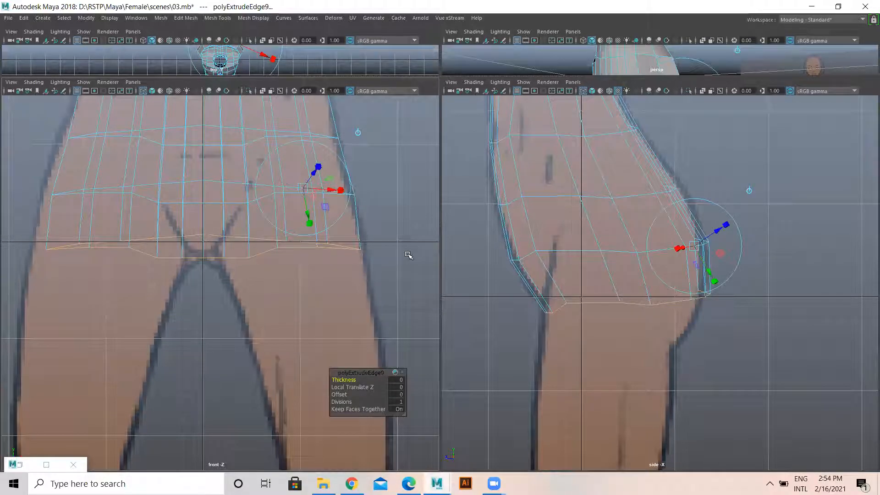
click(477, 275)
click(615, 251)
Examine the extruded hips and their open underside from several angles in the perspective view
click(611, 63)
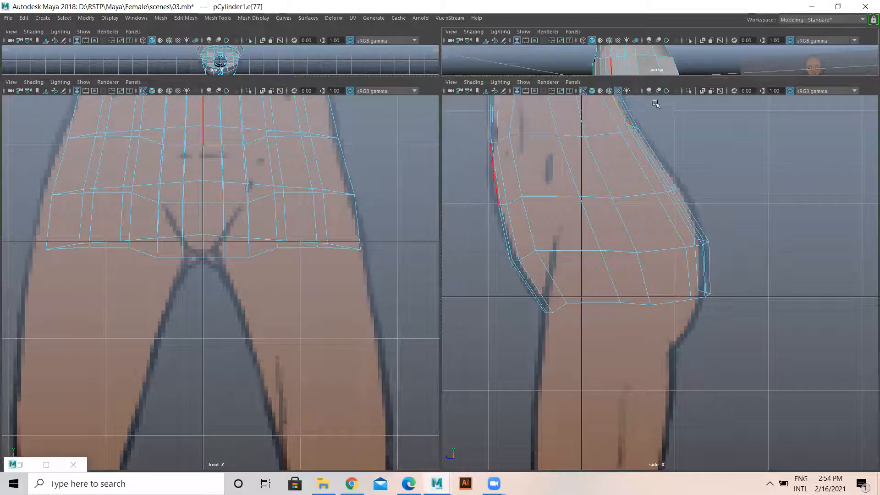
key(space)
alt+drag(395, 253, 367, 293)
scroll(662, 330, up, 5)
alt+drag(367, 202, 279, 245)
scroll(275, 248, down, 5)
alt+middle_drag(267, 253, 291, 180)
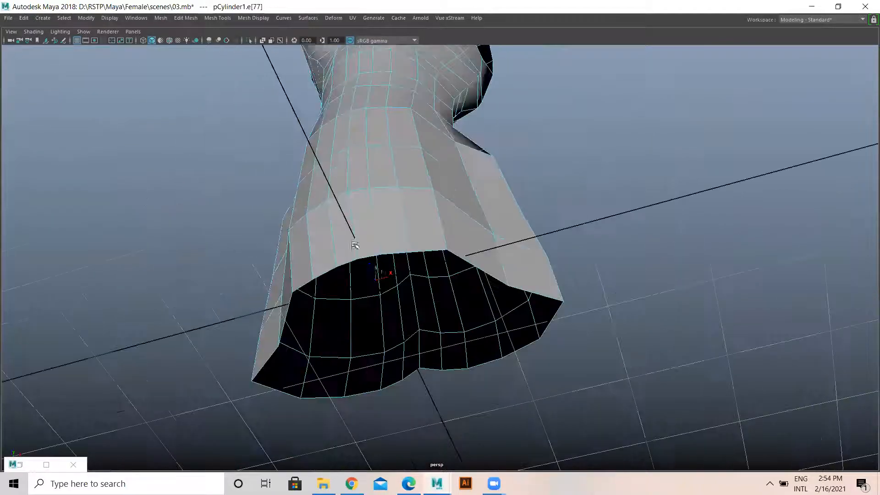
alt+drag(355, 245, 383, 280)
scroll(391, 236, down, 5)
alt+middle_drag(404, 140, 389, 224)
In the front view, select all faces on the character's right half of the body and delete them
right_drag(389, 203, 423, 192)
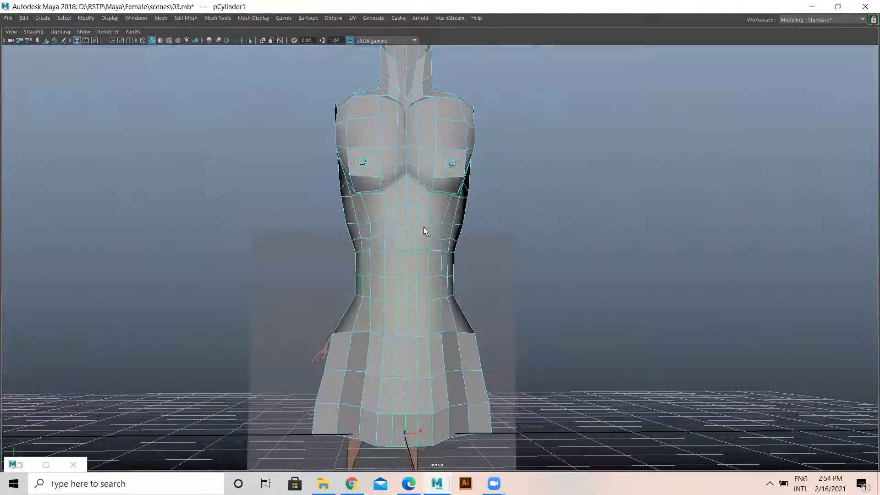
key(space)
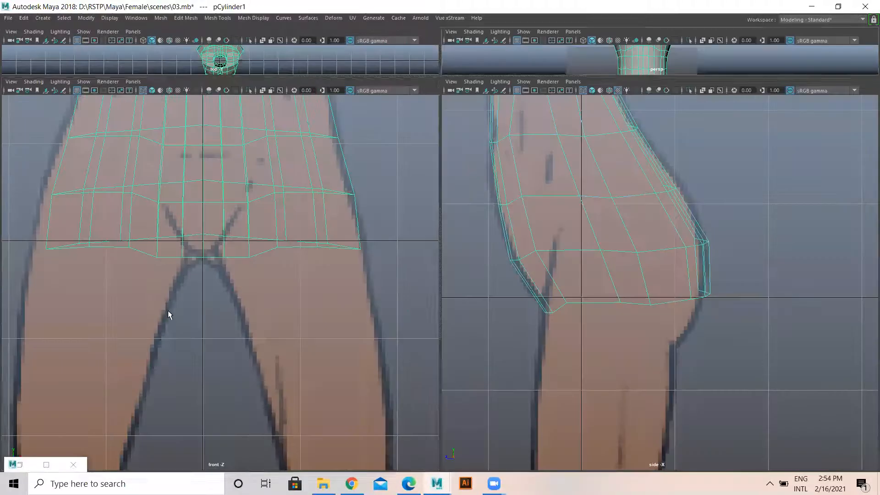
key(space)
alt+middle_drag(449, 268, 438, 388)
right_drag(404, 216, 406, 243)
drag(240, 93, 422, 471)
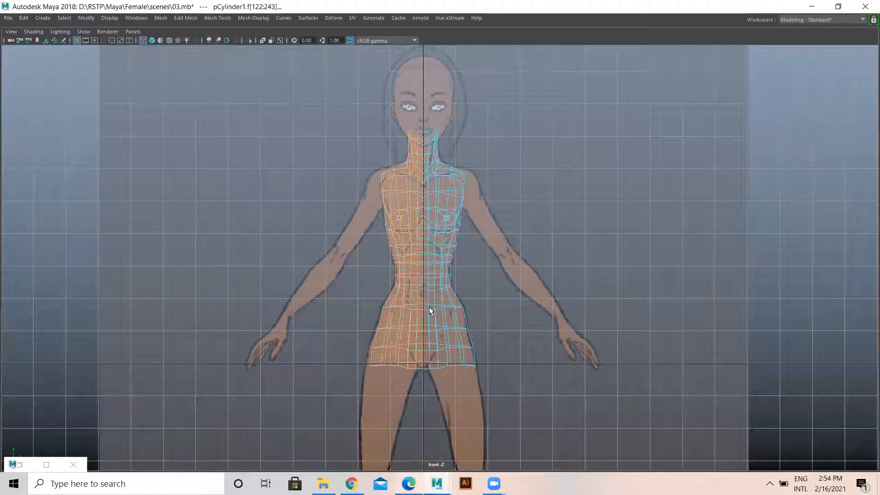
scroll(430, 312, up, 2)
key(Delete)
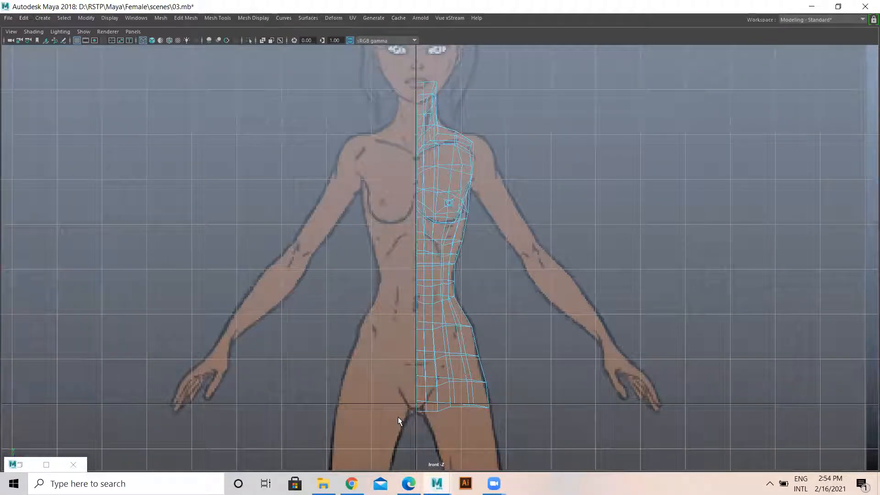
In the front view, raise the outermost vertices of the upper two hip rings along the reference silhouette
click(452, 339)
key(space)
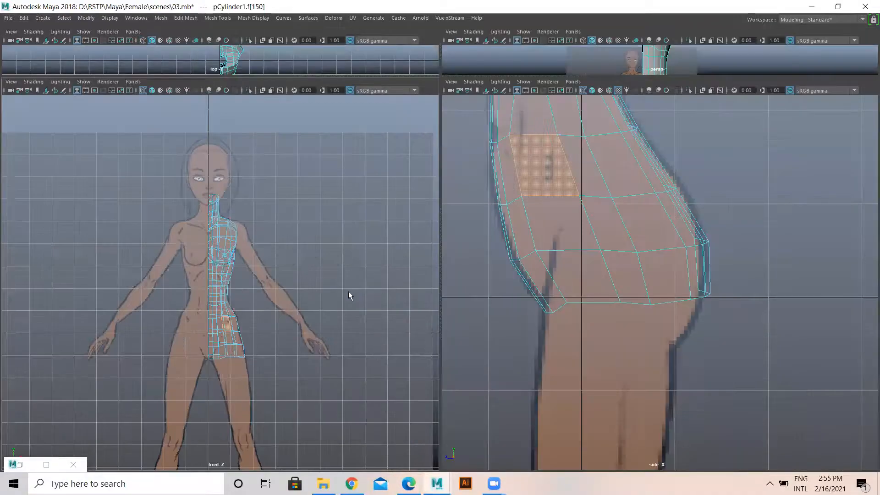
key(space)
scroll(477, 353, up, 5)
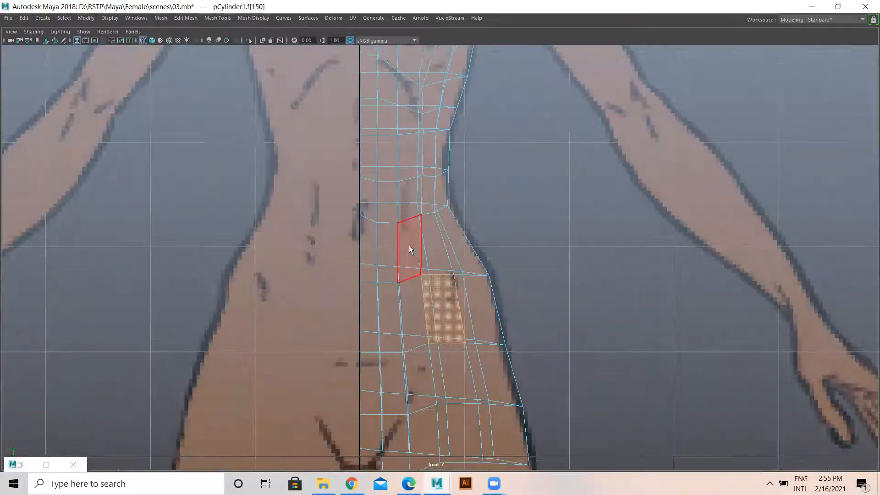
right_drag(448, 229, 390, 215)
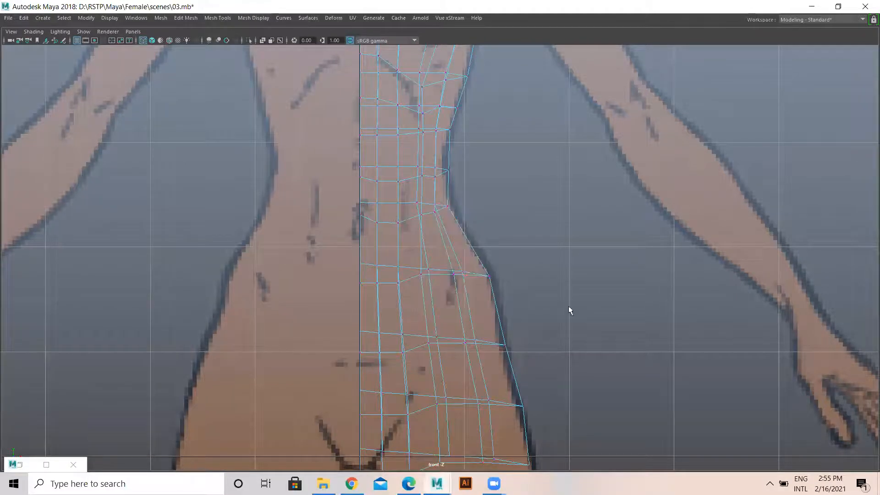
key(5)
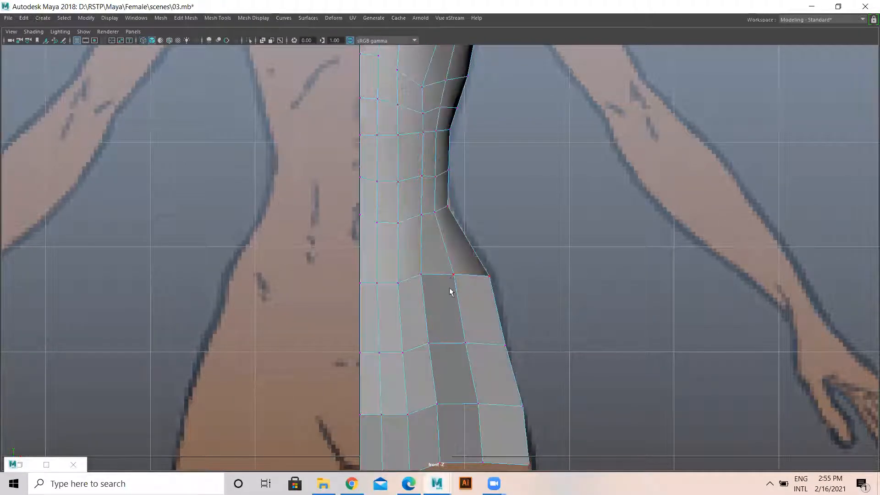
click(453, 274)
key(w)
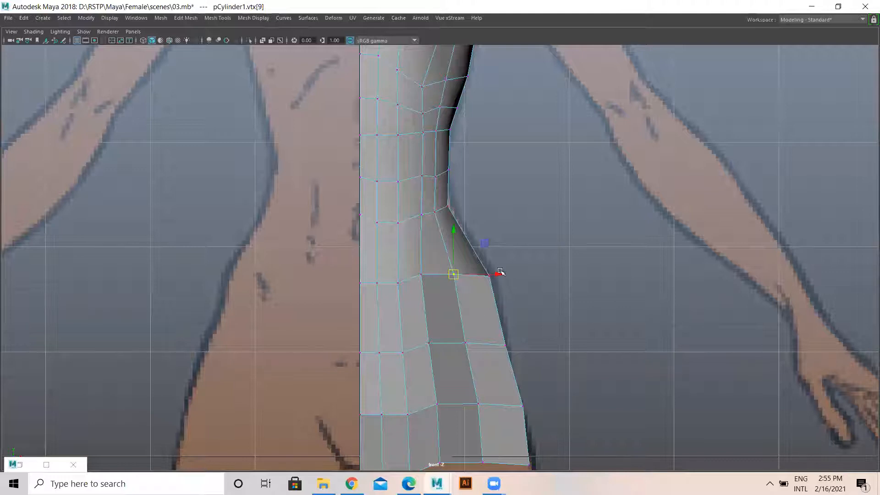
key(4)
drag(501, 290, 502, 291)
drag(489, 275, 477, 258)
drag(501, 342, 508, 354)
drag(505, 345, 495, 309)
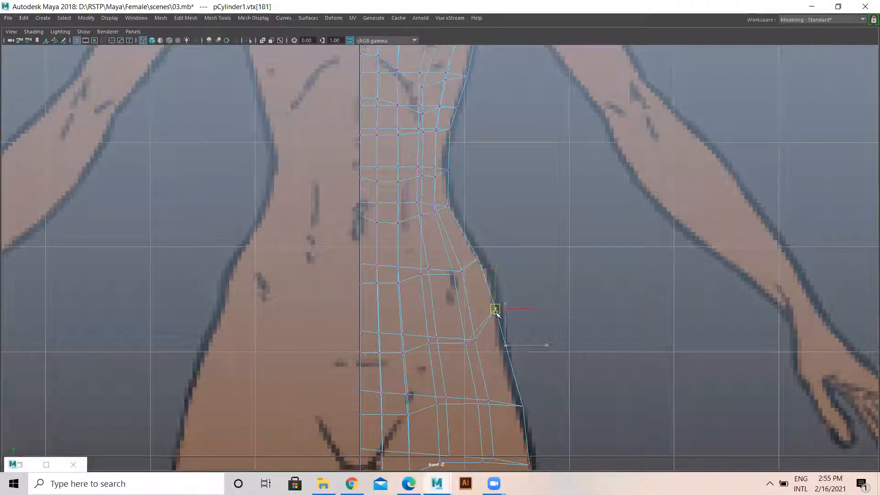
Raise the outermost vertices of the lower two hip rings to follow the thigh outline in the reference
alt+middle_drag(517, 381, 485, 231)
drag(484, 231, 512, 286)
middle_drag(498, 289, 482, 229)
drag(505, 333, 492, 305)
drag(500, 321, 488, 246)
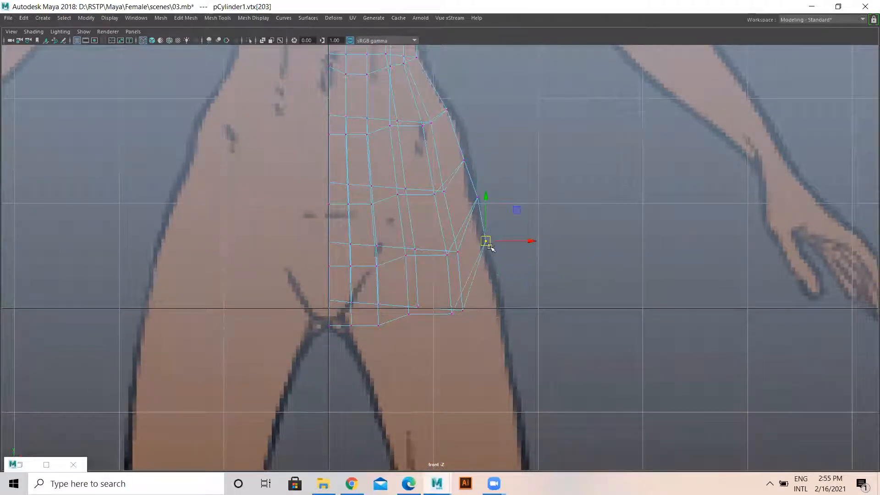
Check the raised hip vertices against the side reference, then compare shaded and wireframe display in the front view
key(space)
key(space)
alt+middle_drag(433, 240, 488, 309)
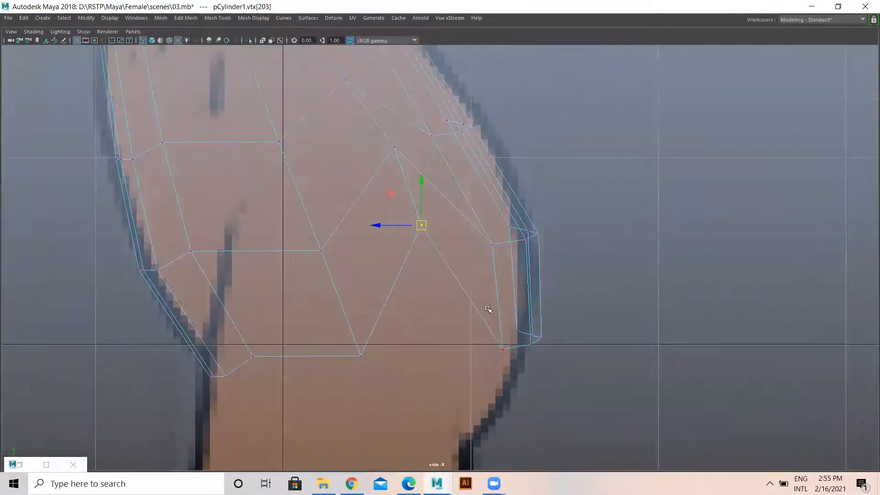
key(space)
key(space)
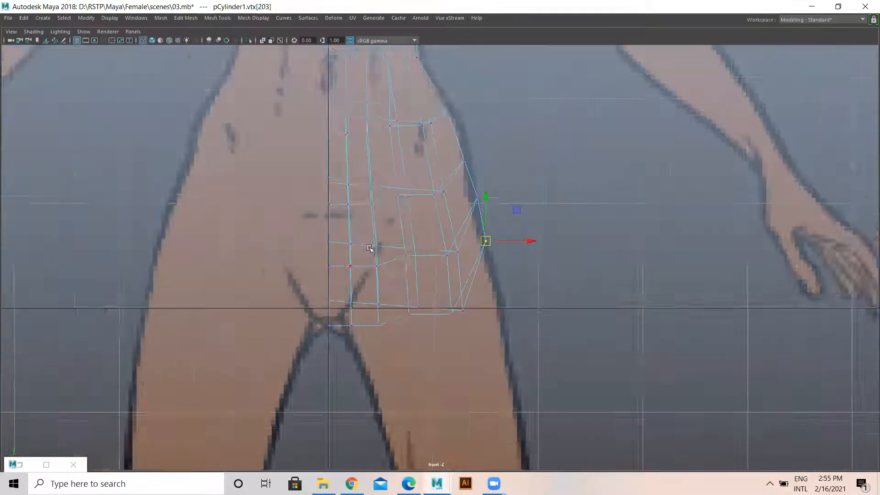
scroll(371, 247, up, 3)
scroll(452, 244, up, 2)
click(390, 278)
key(5)
key(4)
key(5)
key(4)
key(5)
key(4)
Raise the vertices in the column beside the outer hip edge so the lower rings slope up toward the outside
click(446, 184)
drag(444, 185, 443, 148)
click(450, 278)
drag(451, 278, 478, 292)
drag(472, 270, 479, 229)
click(457, 365)
drag(457, 366, 503, 310)
Align the front and back vertices of the third column from the centre line on the two middle hip rings
click(389, 279)
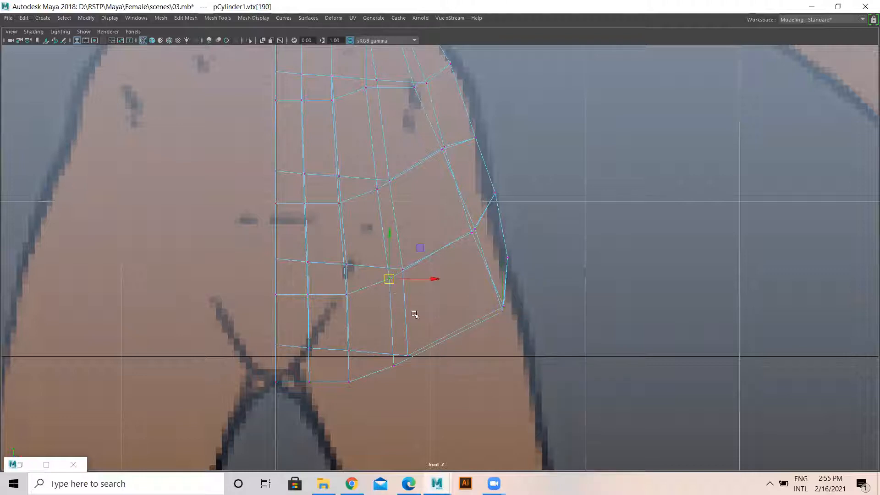
mouse_move(397, 277)
mouse_down()
mouse_move(410, 276)
mouse_move(408, 265)
mouse_up()
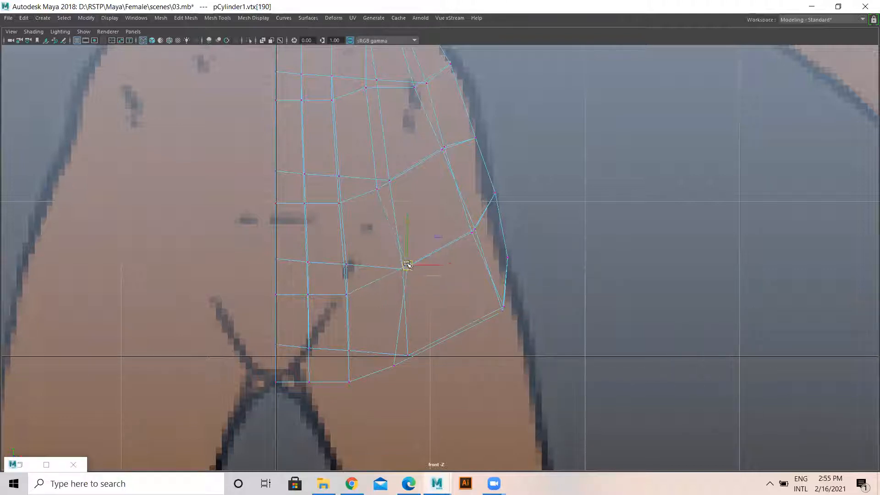
drag(368, 176, 386, 206)
drag(377, 189, 390, 179)
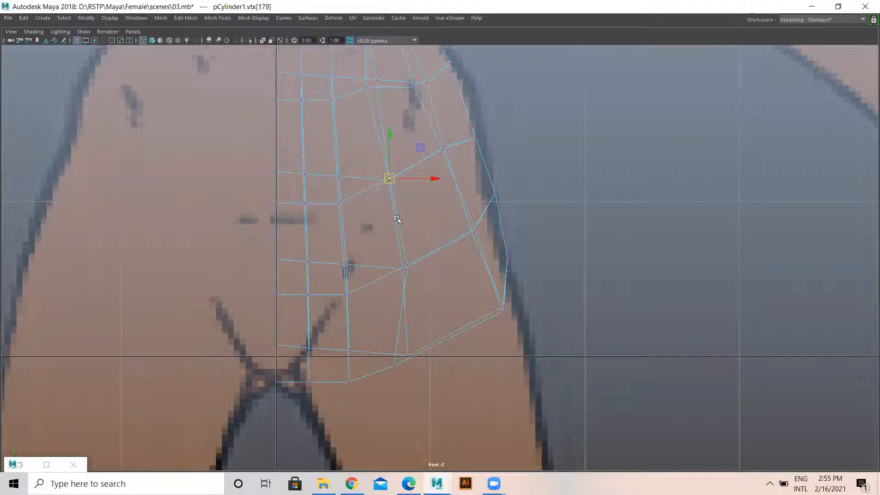
Move the misaligned inner vertices of each hip ring down to match their front and back counterparts
drag(372, 96, 382, 102)
drag(372, 84, 306, 77)
drag(324, 189, 357, 193)
drag(307, 133, 307, 162)
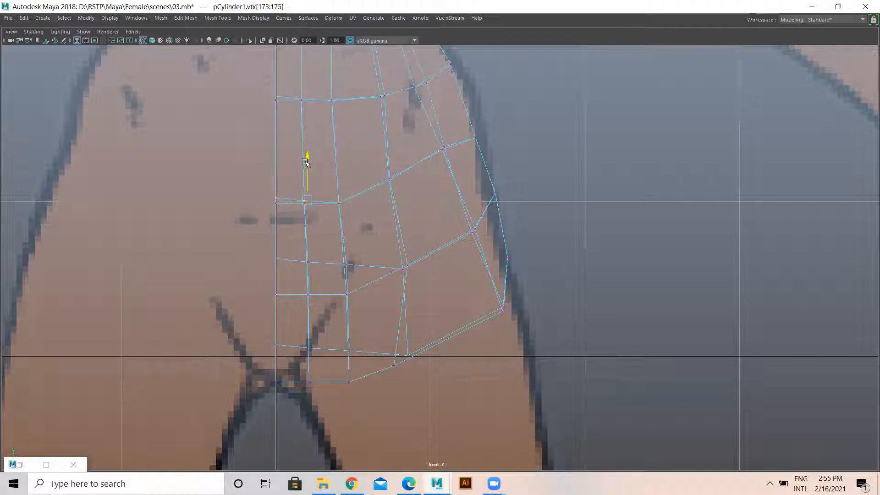
drag(290, 260, 369, 275)
drag(311, 224, 310, 260)
drag(265, 317, 373, 361)
drag(311, 305, 355, 398)
key(ctrl+z)
key(ctrl+shift)
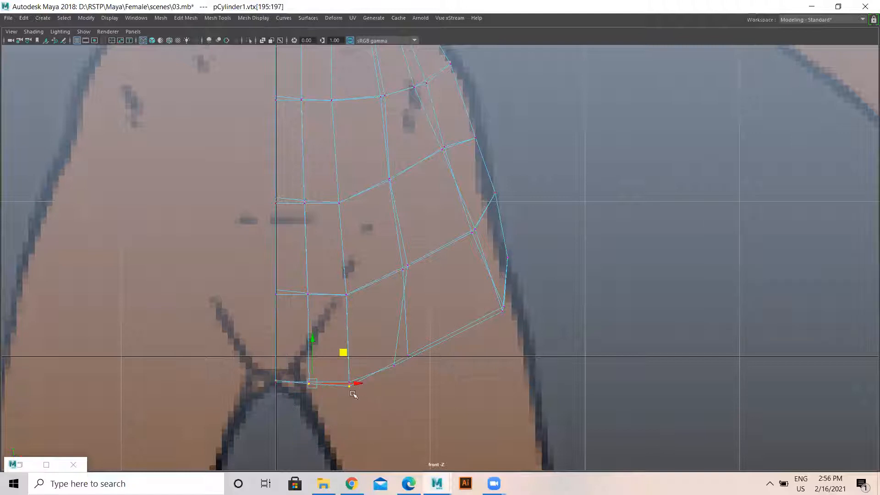
Reshape the bottom hip edge into an upward-sloping leg opening running from the crotch to the outer hip
drag(460, 390, 353, 340)
click(309, 383)
drag(310, 384, 312, 365)
drag(283, 395, 285, 398)
drag(276, 355, 277, 343)
click(394, 365)
drag(394, 365, 444, 327)
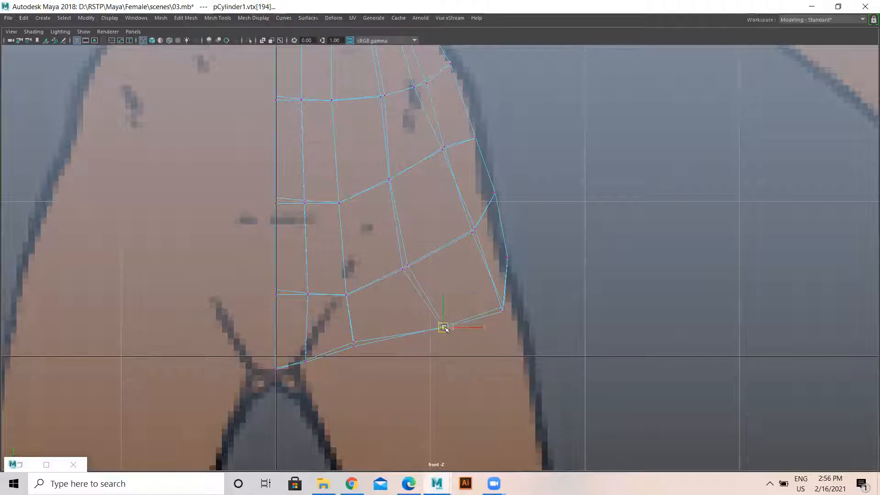
click(337, 325)
drag(339, 326, 358, 348)
drag(353, 344, 359, 352)
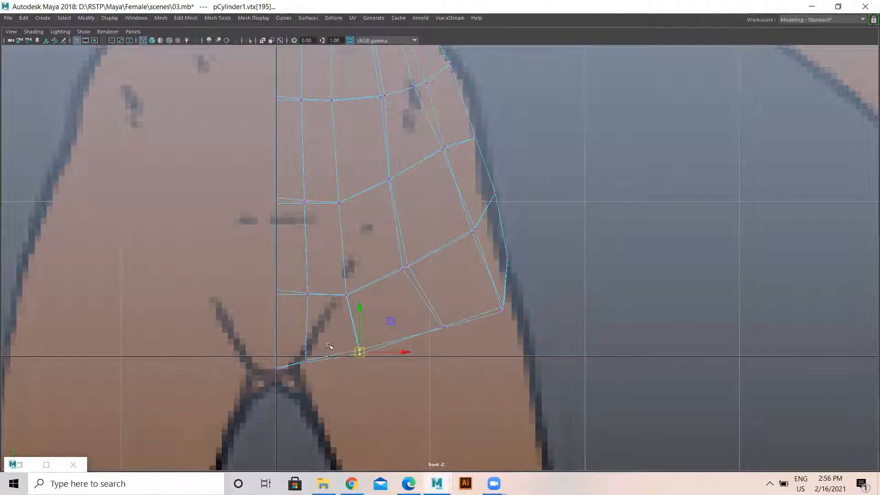
drag(306, 369, 303, 364)
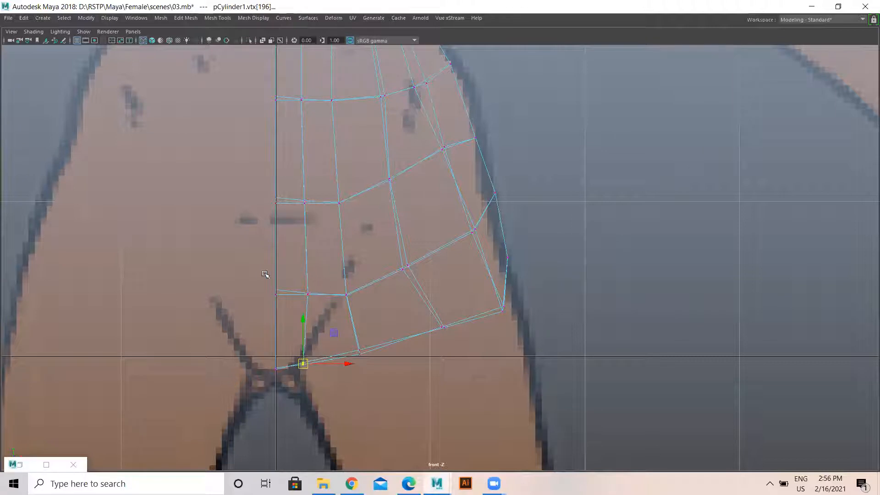
Lower the centre-line vertices and their neighbours on the two middle hip rings to continue the slope
drag(278, 291, 279, 292)
drag(276, 244, 316, 305)
key(ctrl+z)
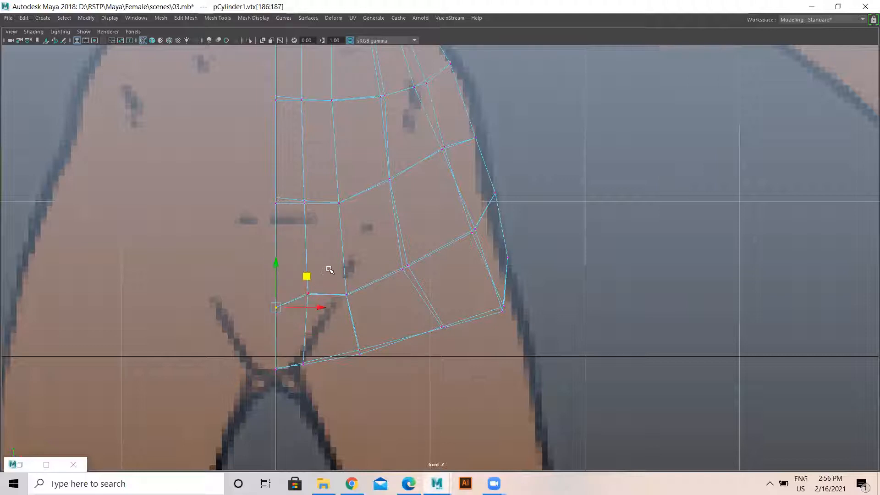
click(307, 293)
drag(309, 250, 307, 264)
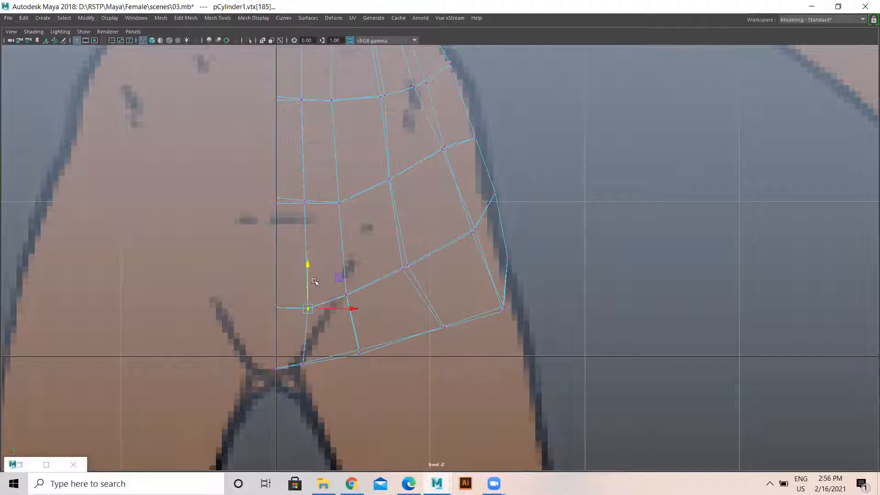
drag(268, 191, 281, 204)
drag(273, 152, 275, 158)
drag(287, 212, 288, 213)
mouse_move(276, 160)
mouse_down()
mouse_move(277, 183)
mouse_move(307, 216)
mouse_up()
drag(304, 157, 304, 177)
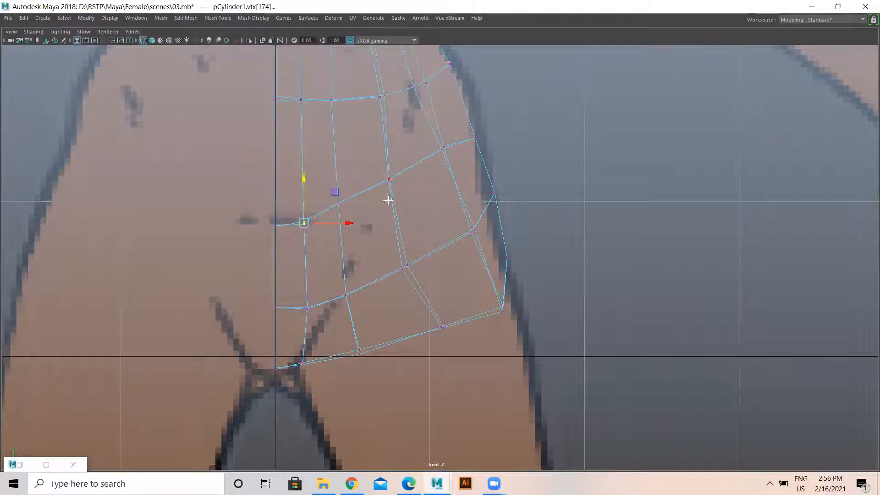
Shift the second vertex column from the centre line outward on all hip rings to even out the spacing
alt+middle_drag(393, 199, 369, 204)
key(super)
key(super)
drag(300, 85, 337, 106)
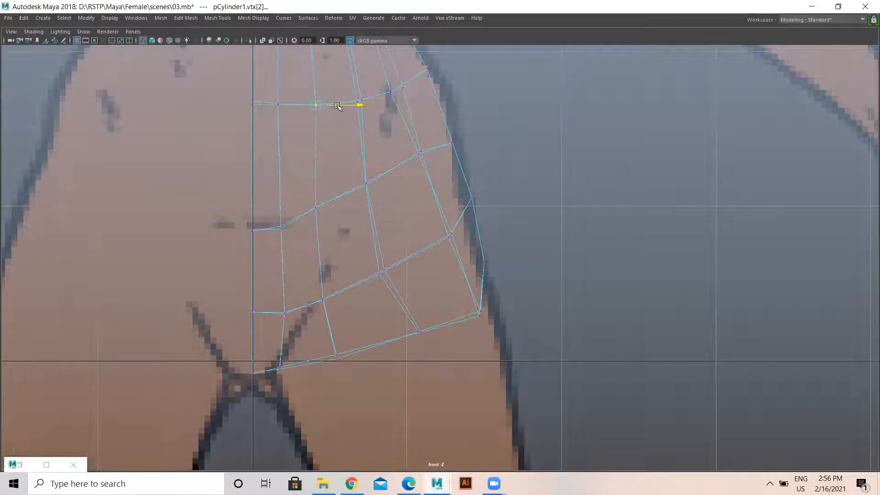
drag(306, 183, 372, 208)
drag(305, 279, 340, 290)
drag(328, 335, 346, 341)
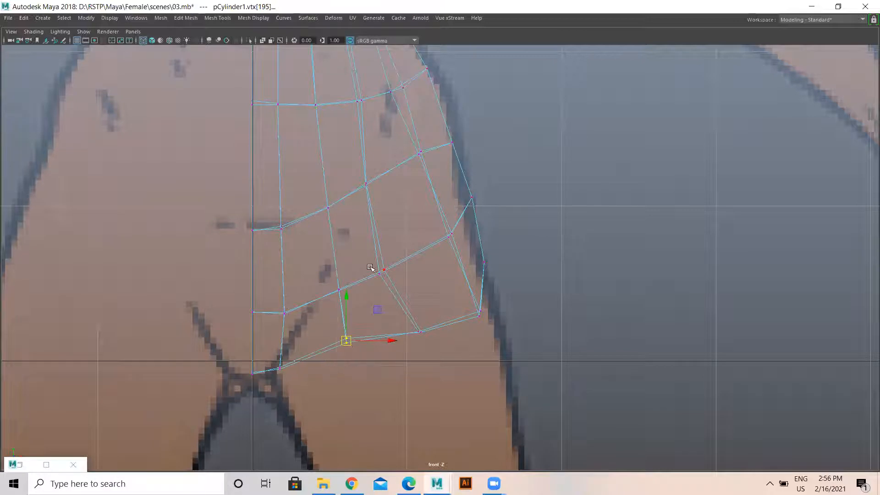
Align and evenly space the third and fourth vertex columns on the two lowest hip rings
drag(383, 286, 384, 287)
drag(380, 275, 385, 270)
drag(396, 305, 431, 344)
drag(423, 329, 421, 317)
drag(459, 247, 442, 228)
drag(451, 237, 445, 228)
mouse_move(455, 286)
mouse_down()
mouse_move(488, 335)
mouse_move(469, 295)
mouse_up()
drag(333, 325, 351, 345)
drag(394, 303, 434, 337)
drag(422, 318, 415, 319)
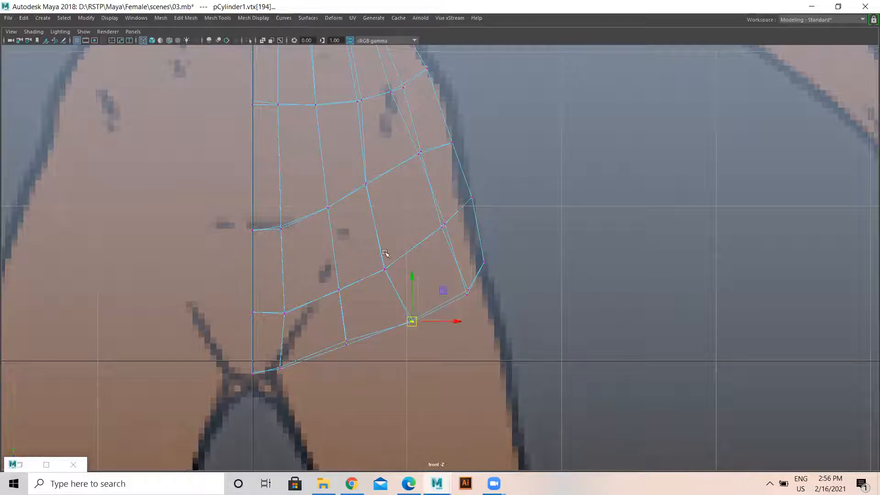
drag(372, 257, 397, 281)
drag(386, 271, 396, 262)
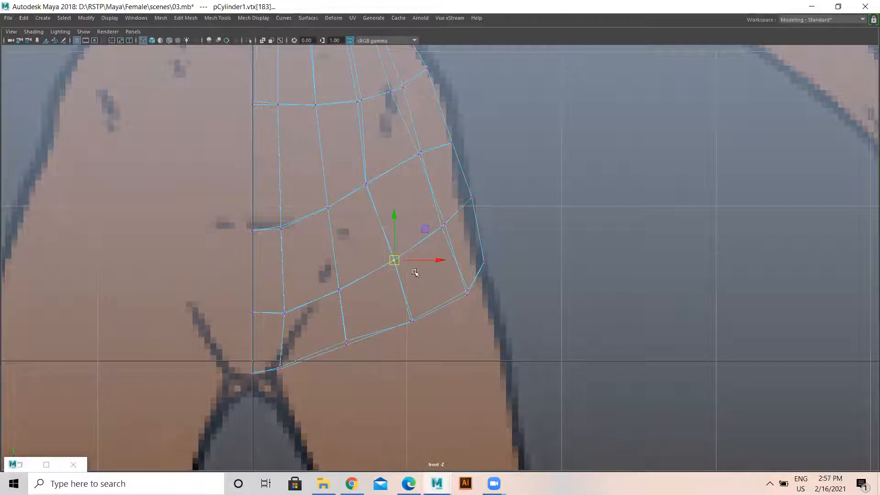
Line up the column beside the outer hip edge and fit the lower outer vertices to the silhouette
drag(353, 168, 372, 182)
alt+middle_drag(390, 144, 396, 210)
drag(386, 147, 403, 157)
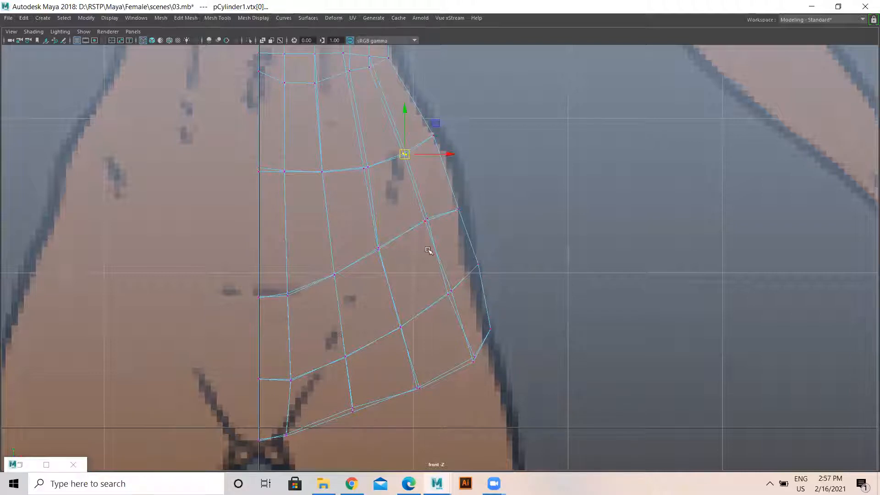
mouse_move(474, 256)
mouse_down()
mouse_move(490, 281)
mouse_move(473, 266)
mouse_up()
drag(455, 304, 474, 365)
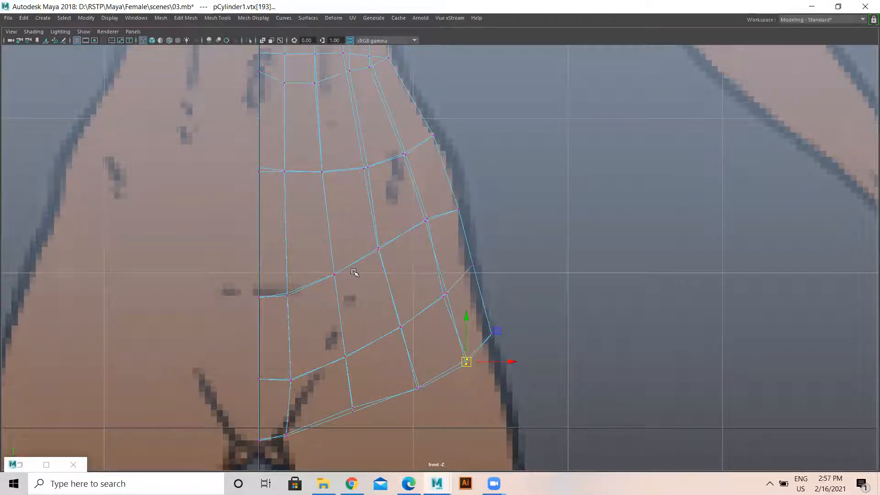
In the side view, reposition the upper hip and lower back vertices to smooth the horizontal rings
scroll(354, 273, down, 5)
scroll(405, 320, up, 3)
scroll(414, 267, up, 4)
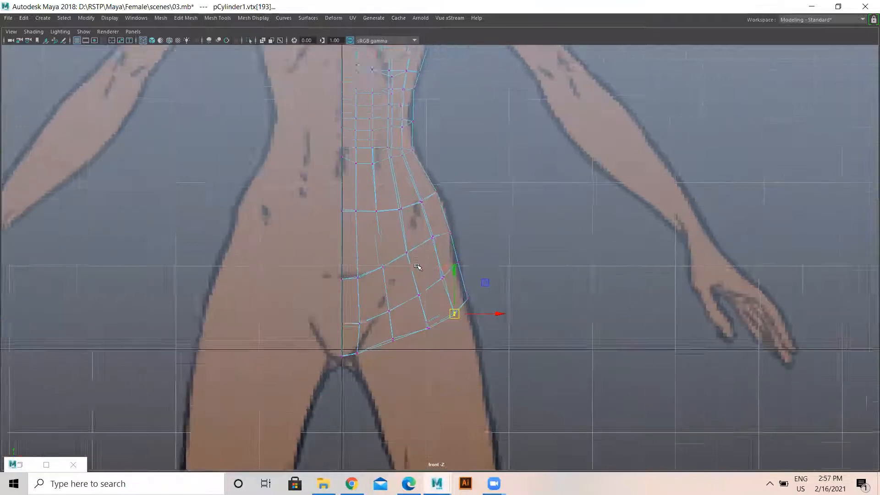
scroll(419, 310, up, 1)
key(space)
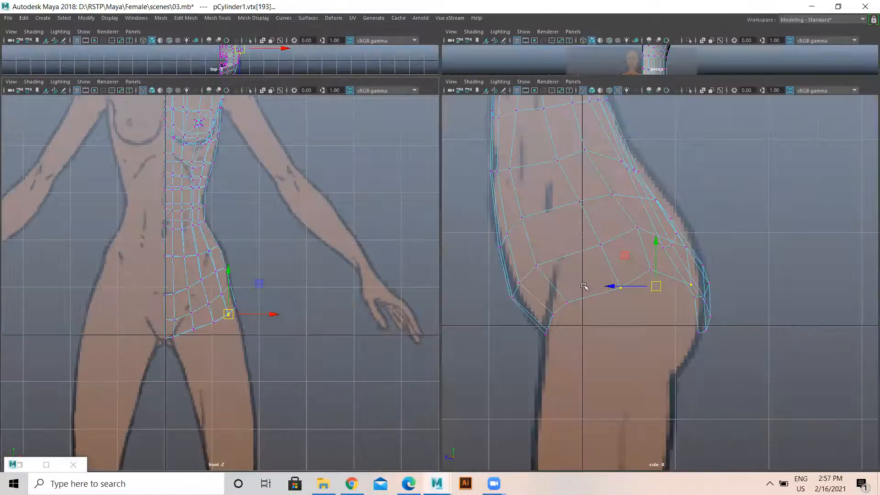
key(space)
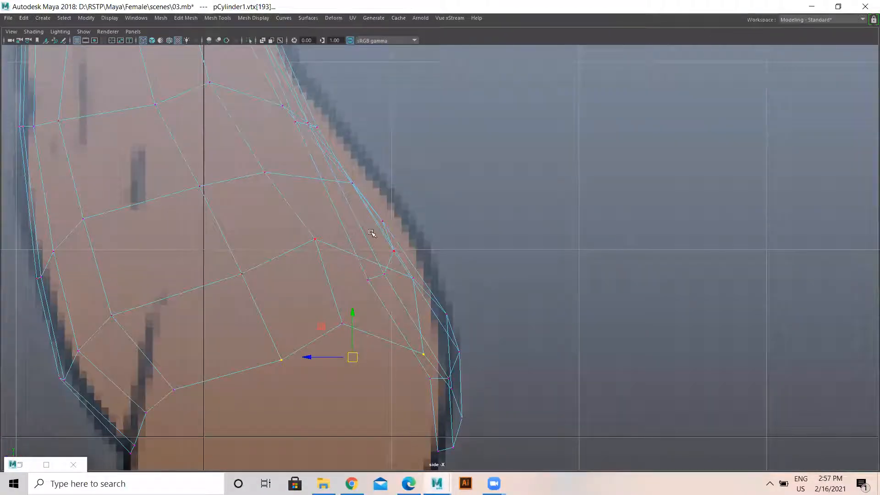
click(353, 183)
drag(353, 183, 294, 84)
alt+middle_drag(237, 132, 287, 189)
drag(228, 94, 271, 144)
drag(260, 140, 266, 149)
click(205, 166)
drag(206, 165, 203, 160)
alt+middle_drag(386, 268, 339, 219)
click(374, 217)
Examine the reshaped half torso and its open underside in the perspective view
key(space)
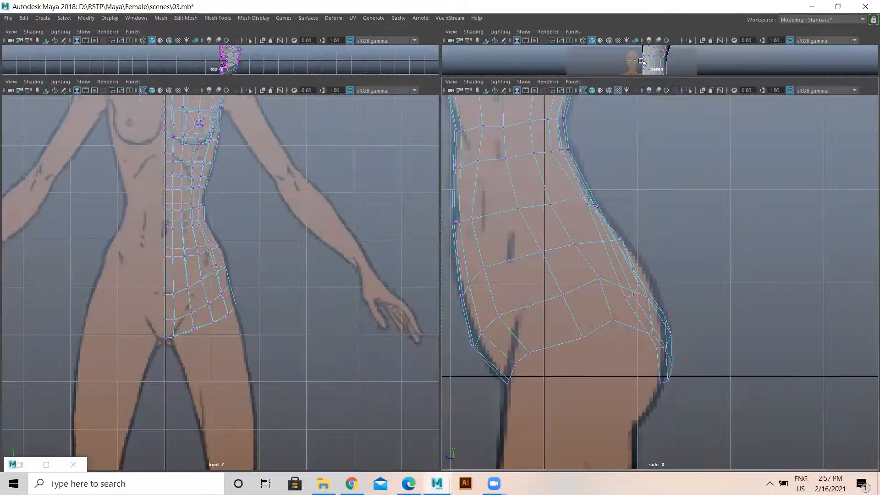
key(space)
alt+drag(540, 174, 583, 266)
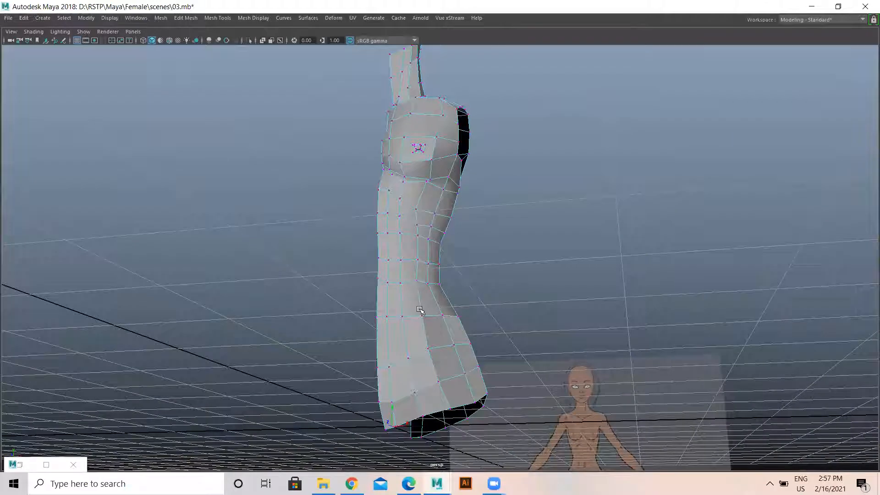
key(space)
key(space)
key(space)
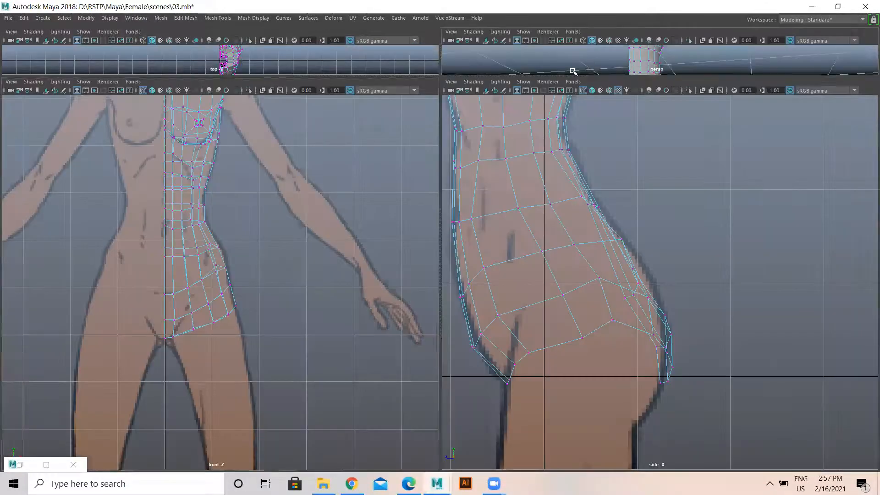
key(space)
alt+drag(458, 284, 402, 364)
scroll(402, 363, up, 4)
alt+middle_drag(401, 238, 399, 100)
alt+drag(399, 100, 351, 169)
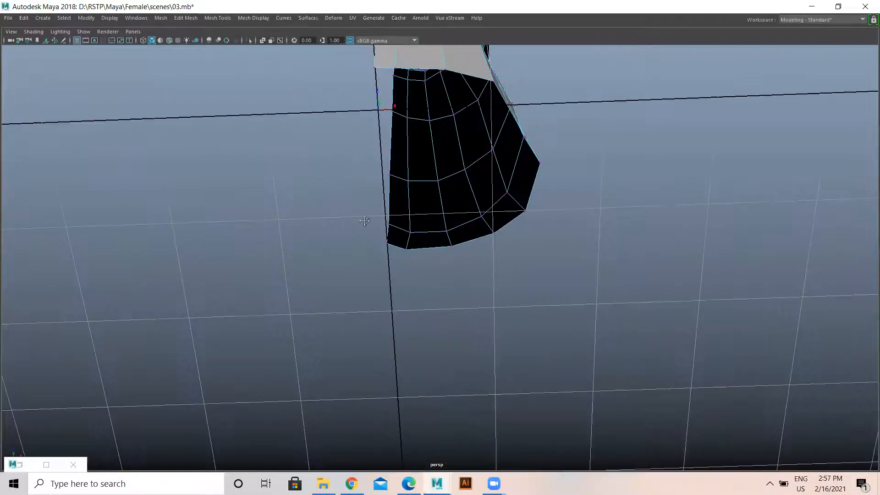
alt+middle_drag(365, 221, 351, 307)
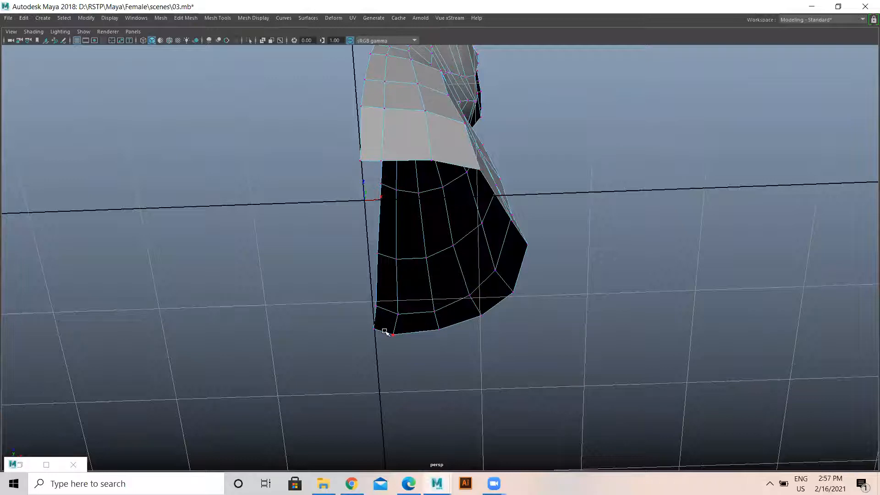
Select the bottom edges beside the centre line at front and back and extrude them toward each other under the crotch
right_drag(371, 155, 374, 110)
click(365, 160)
alt+drag(391, 211, 384, 298)
alt+drag(443, 342, 357, 364)
double_click(462, 347)
scroll(492, 283, up, 3)
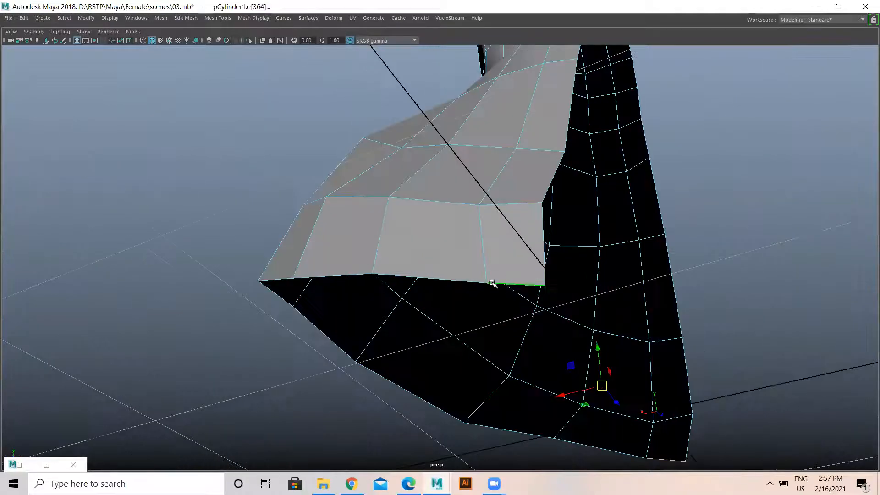
alt+middle_drag(467, 275, 351, 175)
alt+drag(564, 373, 373, 330)
shift+right_drag(374, 330, 376, 339)
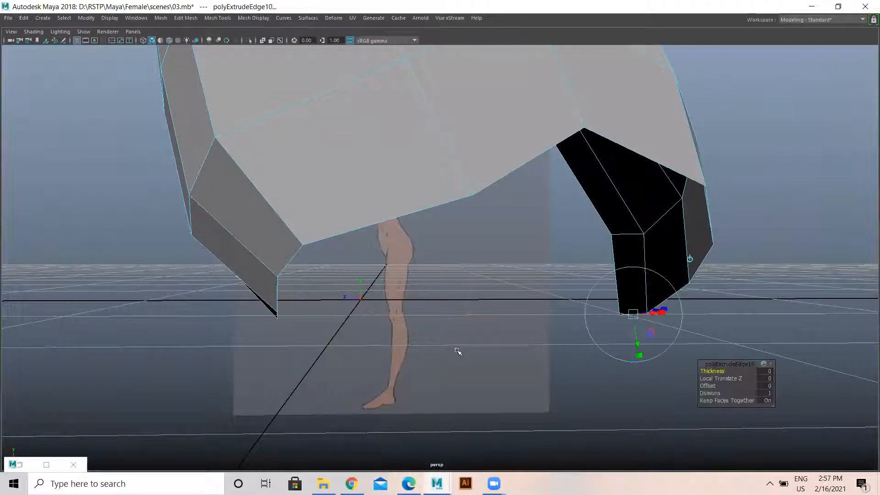
drag(424, 314, 441, 325)
alt+drag(488, 364, 477, 317)
Extrude the two crotch edges once more and scale them together until they meet in the middle
key(ctrl+e)
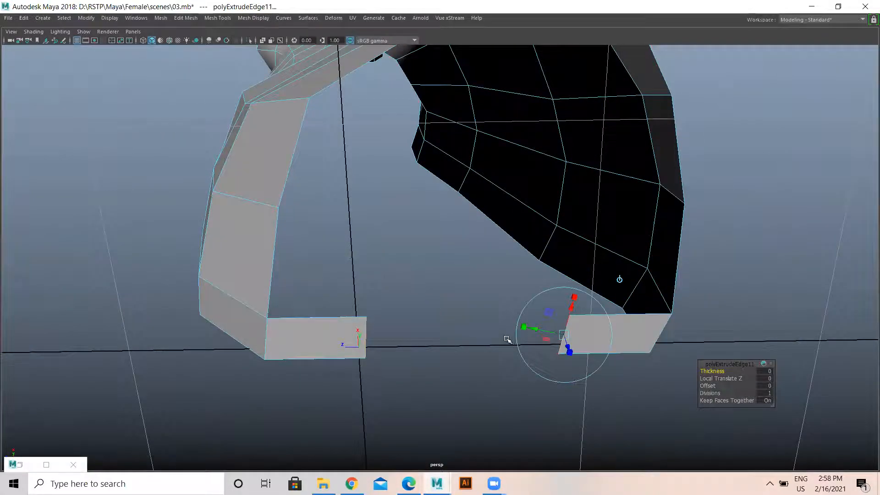
key(r)
drag(427, 334, 468, 349)
Merge the two overlapping vertex pairs where the front and back crotch strips meet
right_drag(499, 224, 454, 223)
drag(442, 349, 489, 365)
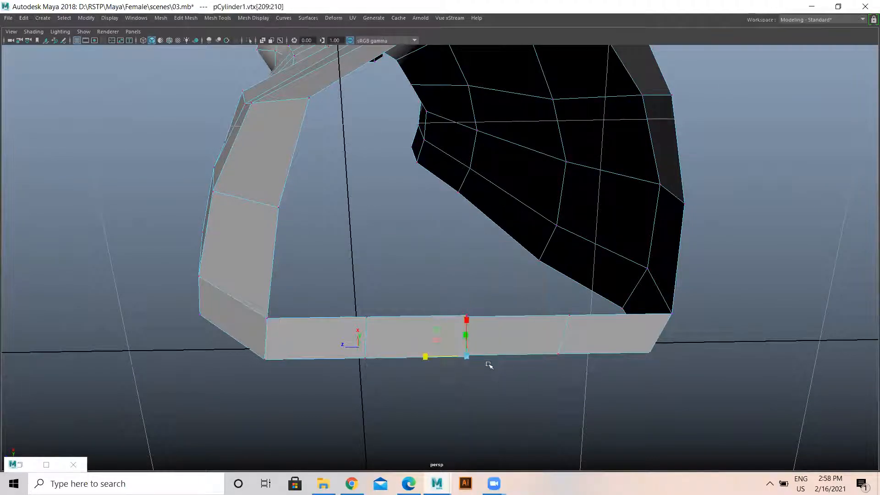
shift+right_drag(474, 356, 465, 264)
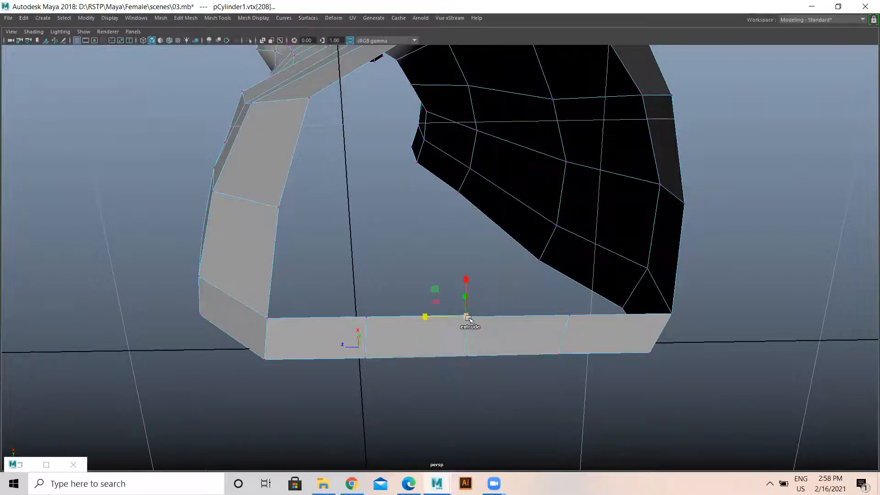
shift+right_click(466, 320)
mouse_move(465, 293)
click(459, 258)
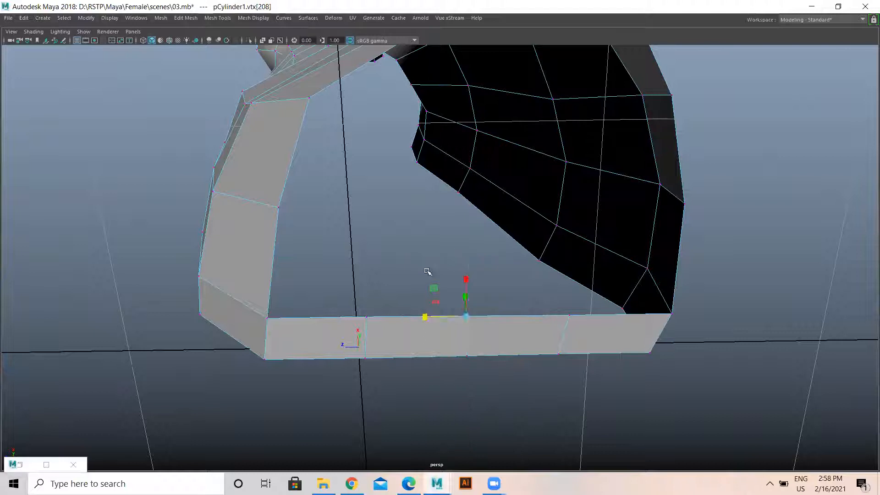
Adjust the middle vertices on both edges of the pelvis mesh's crotch strip so the strip curves downward
alt+drag(401, 324, 550, 418)
alt+drag(448, 346, 435, 344)
drag(411, 298, 411, 318)
drag(355, 306, 438, 406)
mouse_move(410, 307)
mouse_down()
mouse_move(412, 329)
mouse_move(412, 321)
mouse_up()
Narrow the crotch strip by moving the three middle vertices of its leg-side edge toward the body's centre line
alt+drag(512, 390, 439, 322)
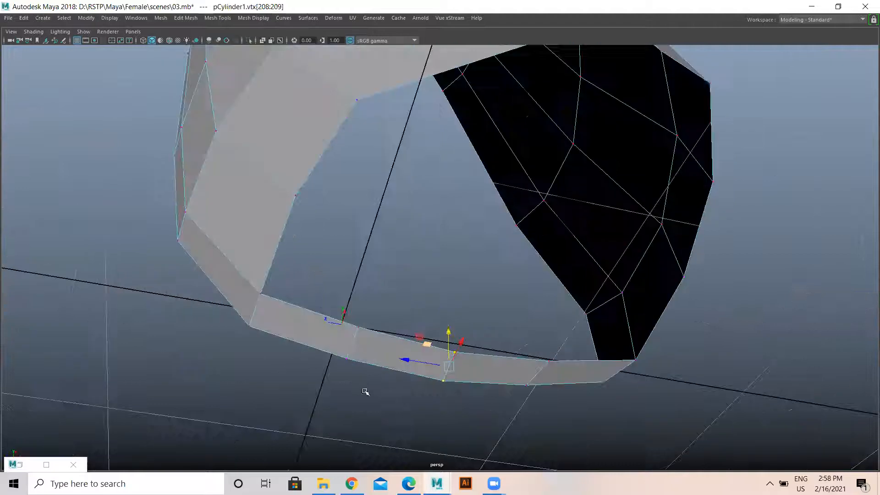
click(439, 322)
drag(470, 361, 471, 361)
alt+drag(471, 361, 468, 280)
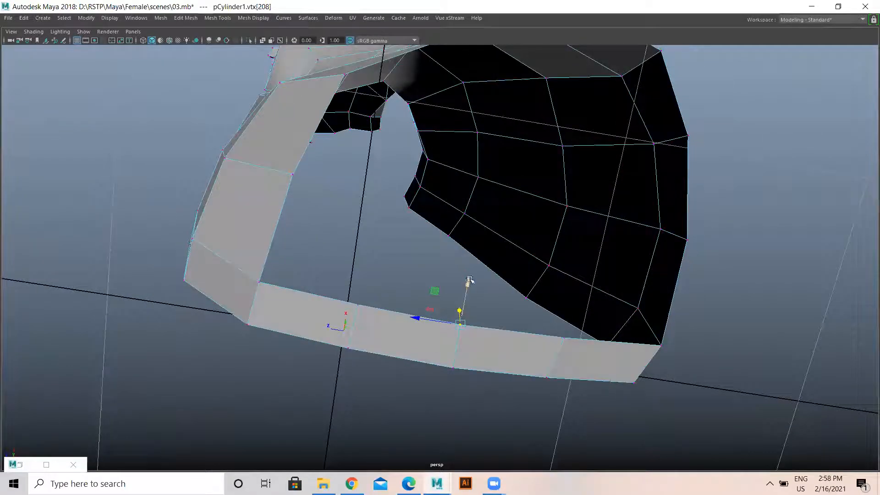
click(351, 301)
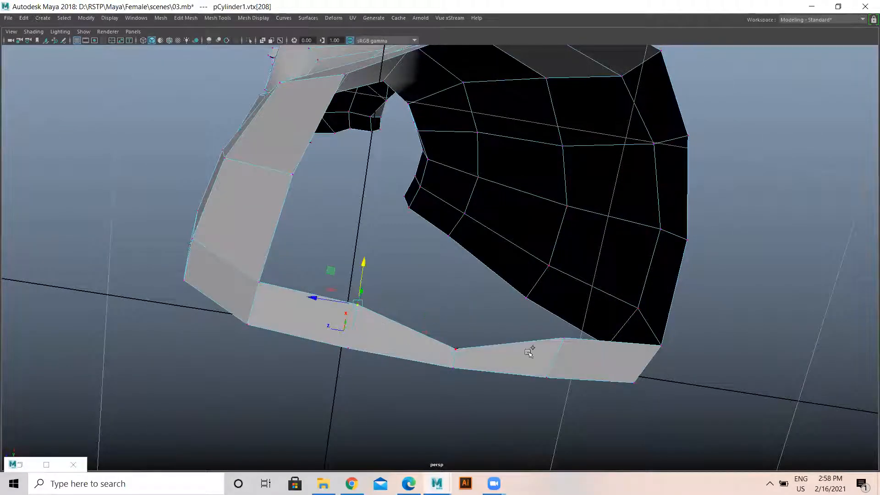
shift+drag(560, 345, 571, 336)
drag(467, 279, 337, 299)
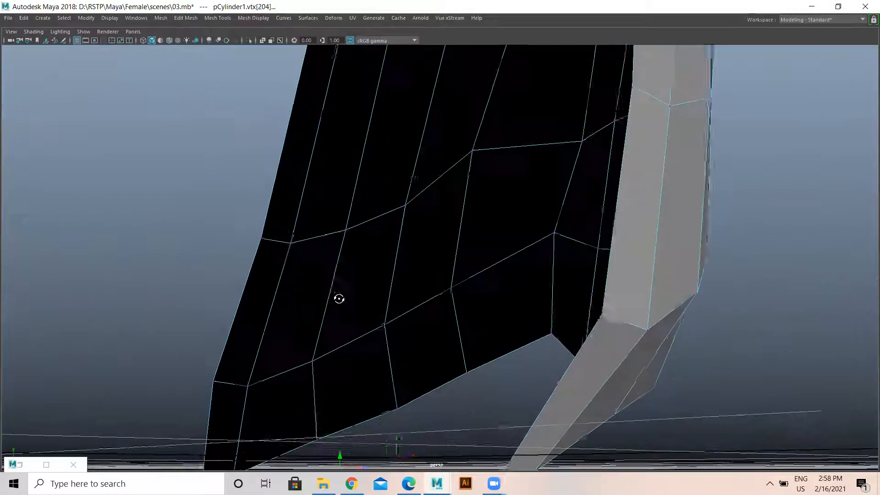
Raise the vertices of the lower buttock row near the centre line to even out the row
drag(371, 204, 448, 256)
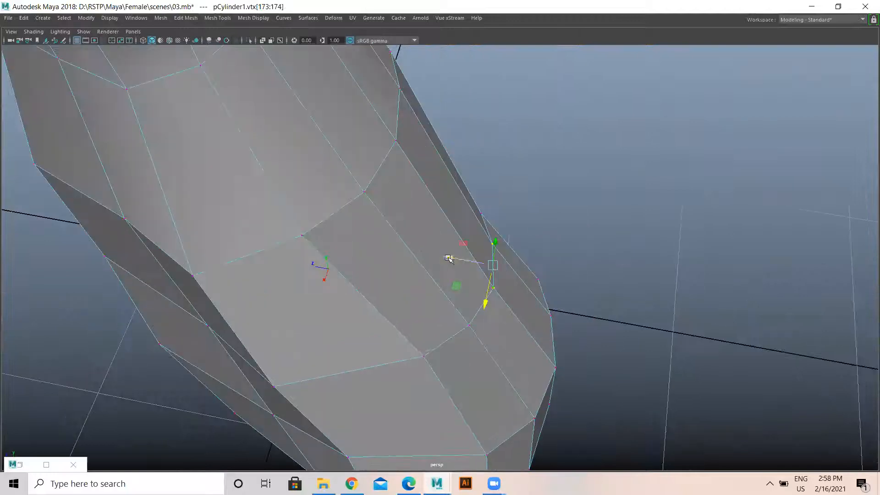
alt+drag(506, 333, 534, 319)
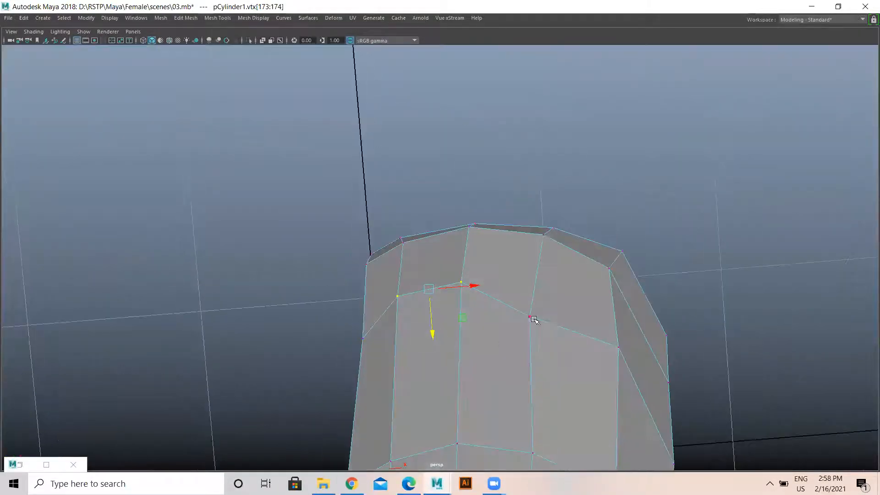
click(529, 315)
drag(533, 353, 530, 321)
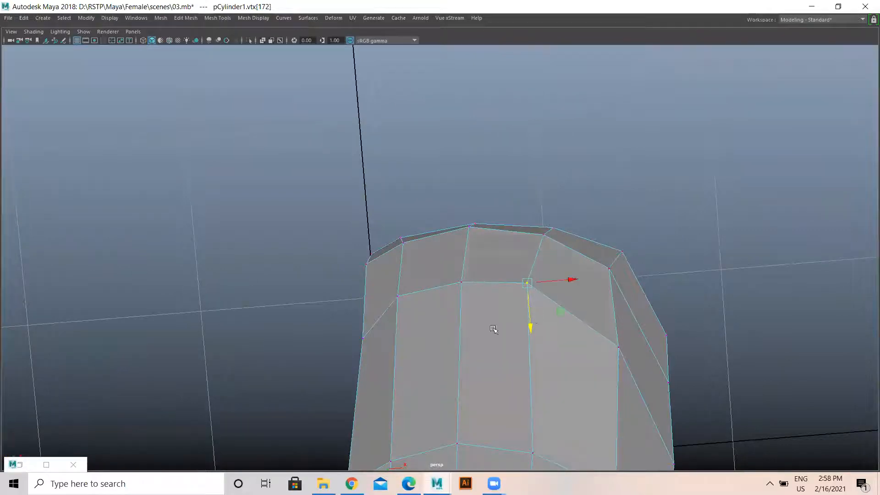
Shift the two inner rear vertices of the buttock strip sideways to widen the strip above and at the crotch
alt+drag(320, 334, 425, 293)
click(377, 292)
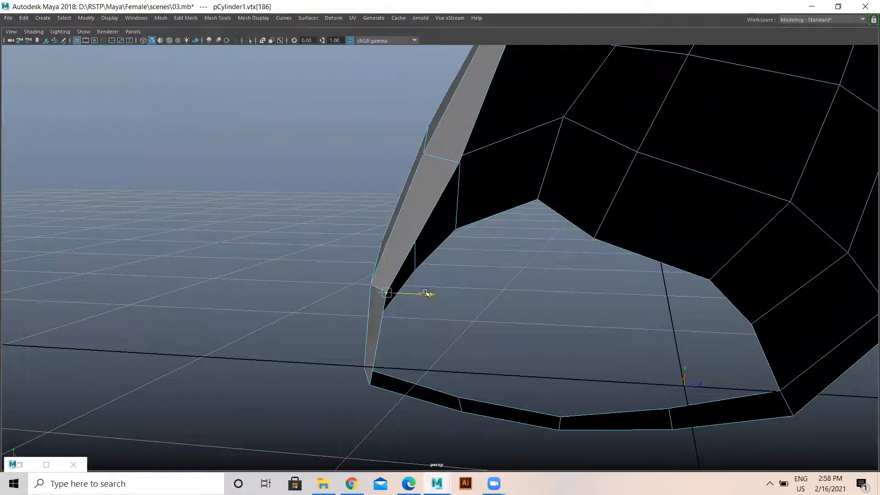
click(369, 386)
drag(413, 389, 425, 388)
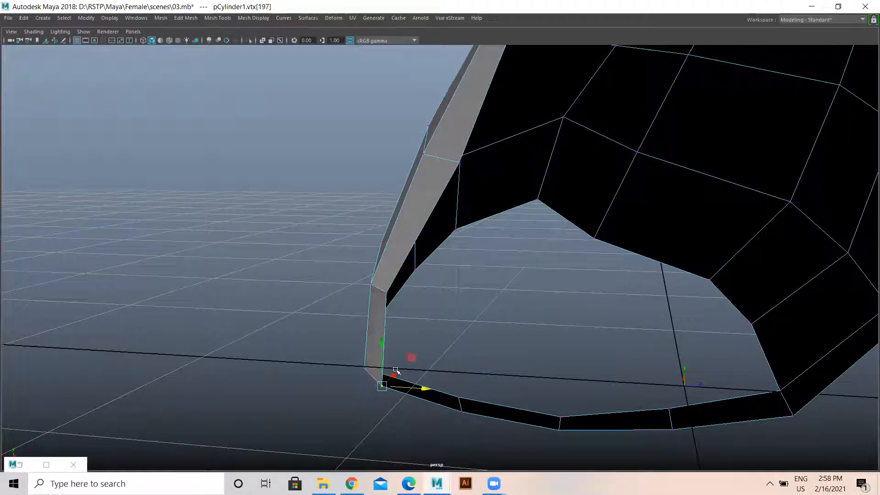
Select the upper buttock vertex row, then level and raise it against the side-view reference
alt+drag(383, 338, 464, 300)
alt+drag(497, 248, 645, 306)
drag(646, 305, 594, 375)
alt+drag(683, 377, 621, 398)
key(space)
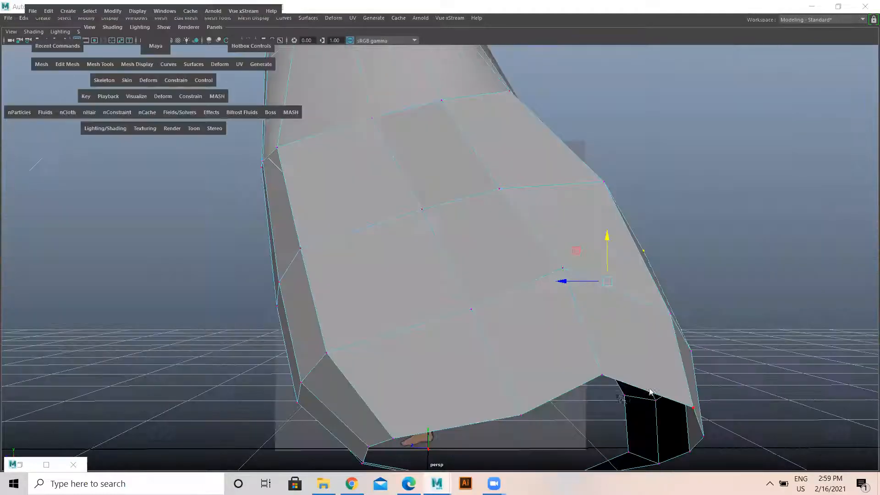
key(space)
scroll(406, 360, up, 3)
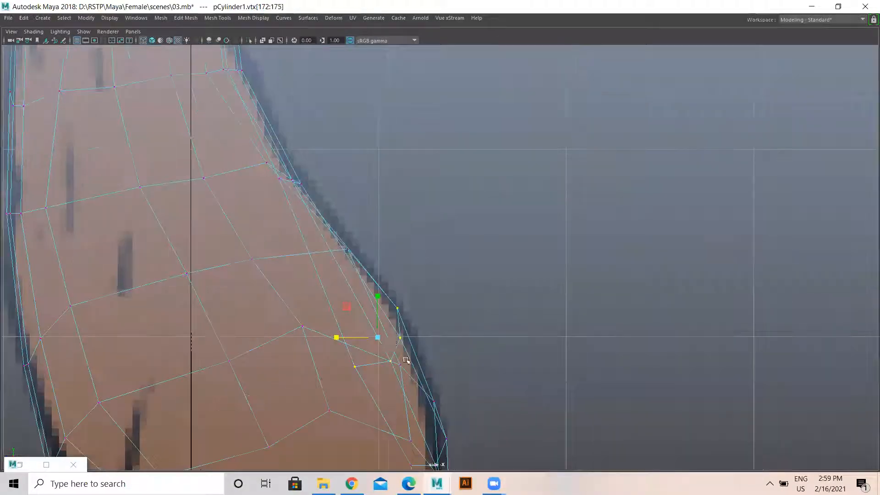
mouse_move(378, 297)
mouse_down()
mouse_move(378, 331)
mouse_move(374, 298)
mouse_up()
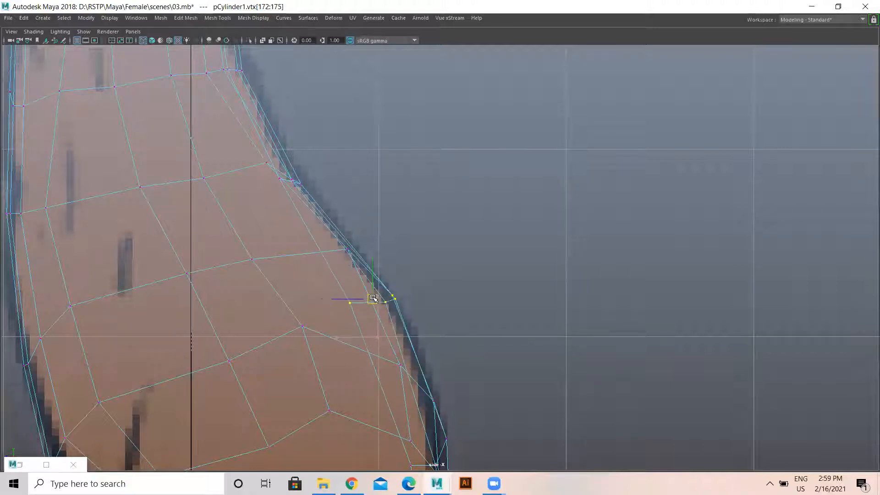
Select the rear vertices of the row above the buttocks and flatten them to one height in the side view
key(space)
key(space)
key(space)
key(space)
alt+drag(553, 134, 516, 251)
alt+drag(600, 160, 449, 223)
key(space)
key(space)
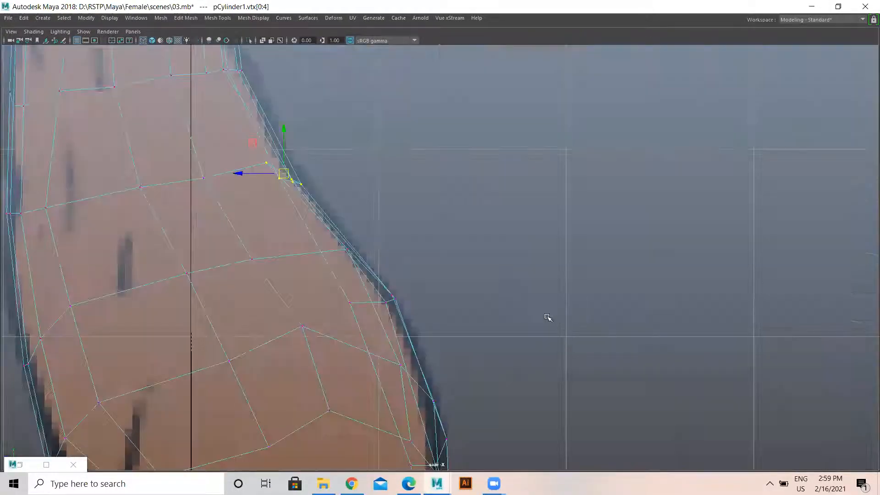
key(r)
drag(283, 133, 242, 177)
key(alt+a)
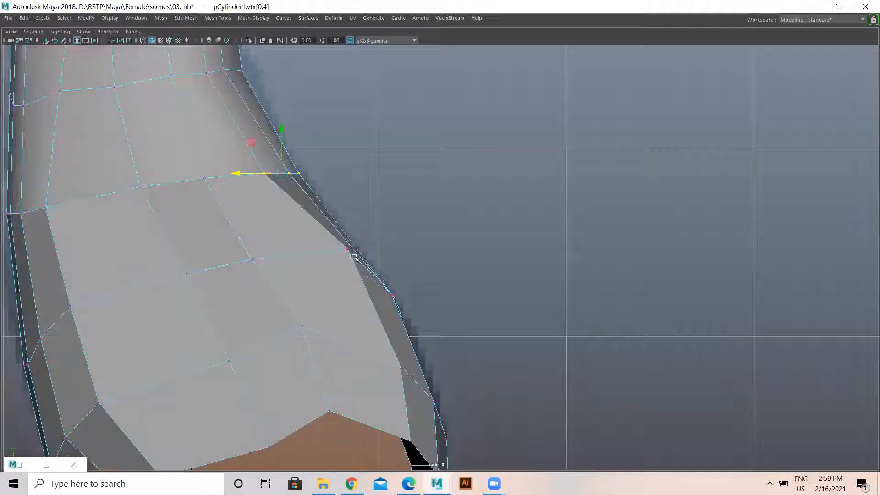
Reposition the front hip vertices in the side view, shifting the column above the leg opening backward to even its spacing
scroll(324, 353, down, 5)
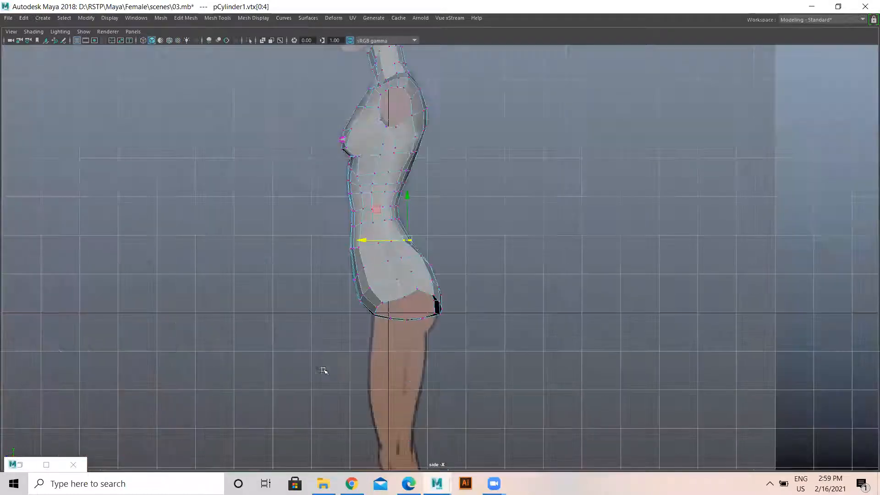
scroll(321, 243, up, 6)
key(alt+a)
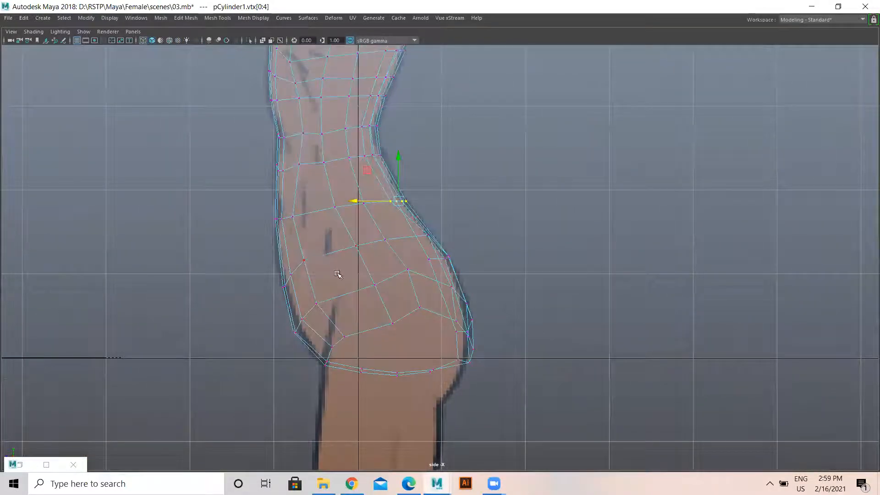
scroll(309, 227, up, 2)
drag(303, 230, 304, 230)
drag(243, 206, 261, 207)
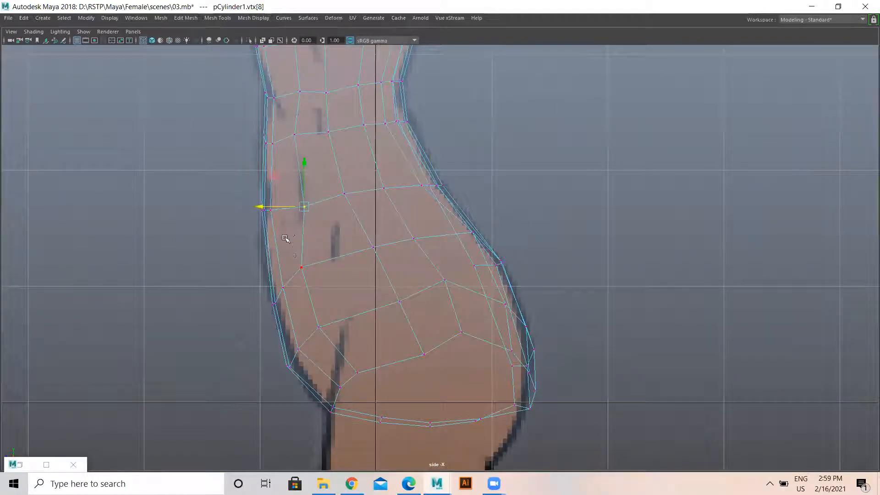
drag(318, 278, 303, 268)
drag(333, 333, 334, 334)
drag(276, 328, 299, 330)
Move the front and upper vertices around the leg opening and the hip vertices above them upward and forward
click(362, 375)
drag(358, 373, 350, 366)
click(427, 360)
drag(425, 355, 405, 309)
drag(398, 307, 383, 296)
drag(381, 253, 363, 246)
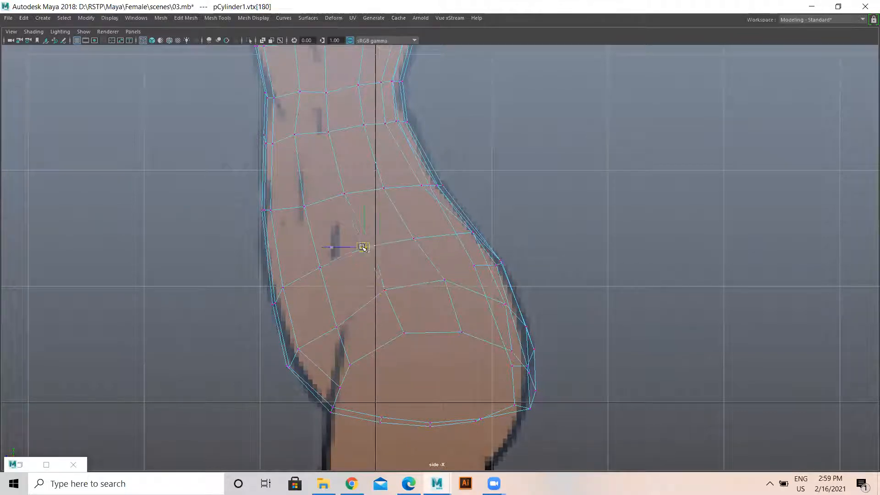
Shift the upper rear vertices on the side of the hip slightly upward and forward to smooth the edge flow
click(384, 191)
drag(386, 190, 385, 184)
click(422, 242)
drag(419, 241, 413, 232)
click(446, 282)
drag(446, 282, 424, 276)
Move the top vertices of the leg opening and the hip vertex above them forward to round the opening
click(464, 335)
drag(464, 335, 447, 327)
click(385, 289)
mouse_move(385, 289)
mouse_down()
mouse_move(367, 298)
mouse_move(376, 295)
mouse_up()
click(404, 333)
drag(413, 338, 409, 338)
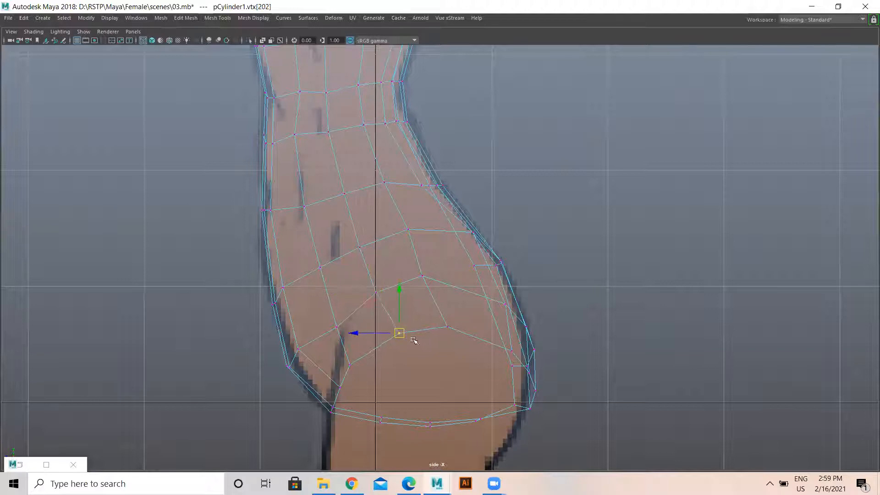
Reposition the lower front pelvis vertices in the side view to follow the groin outline and even their spacing
mouse_move(311, 360)
mouse_down()
mouse_move(277, 350)
mouse_move(261, 364)
mouse_move(288, 374)
mouse_move(266, 367)
mouse_move(320, 351)
mouse_up()
click(289, 365)
click(283, 289)
drag(284, 288, 286, 289)
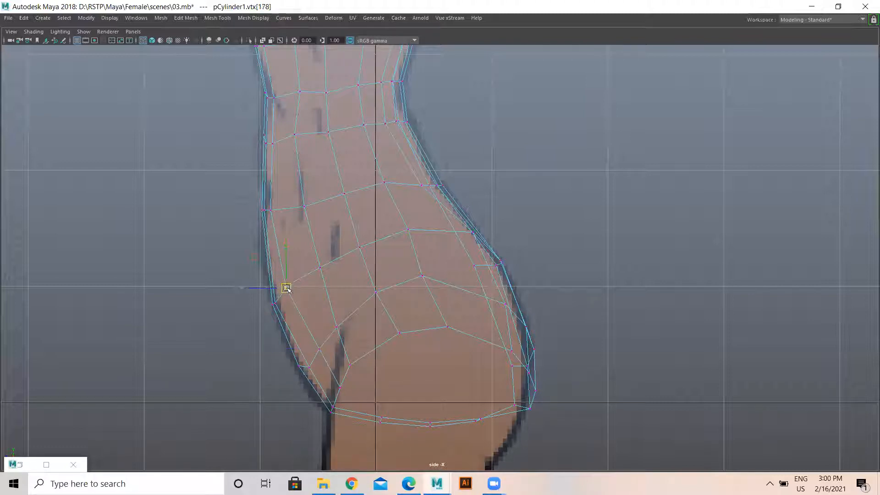
click(300, 364)
drag(300, 365, 318, 346)
click(319, 348)
Fine-tune the two central hip vertices above the leg opening in the side view
scroll(368, 364, down, 3)
scroll(373, 318, up, 1)
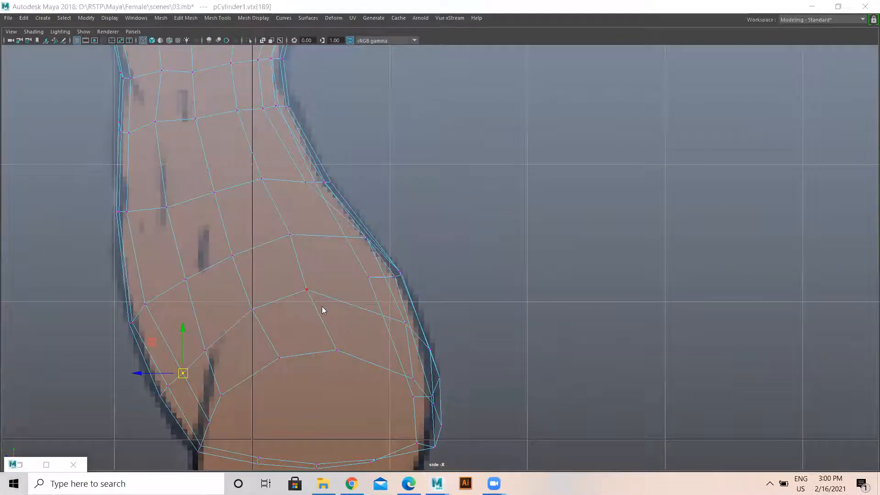
key(super)
key(Escape)
click(307, 290)
click(290, 235)
mouse_move(290, 235)
mouse_down()
mouse_move(307, 238)
mouse_move(295, 238)
mouse_up()
Display the mesh shaded and shift the outer rear hip and buttock vertices forward and upward for even quads
key(5)
click(367, 238)
click(404, 325)
drag(375, 324, 390, 263)
click(397, 273)
click(415, 381)
drag(414, 380, 403, 350)
click(431, 349)
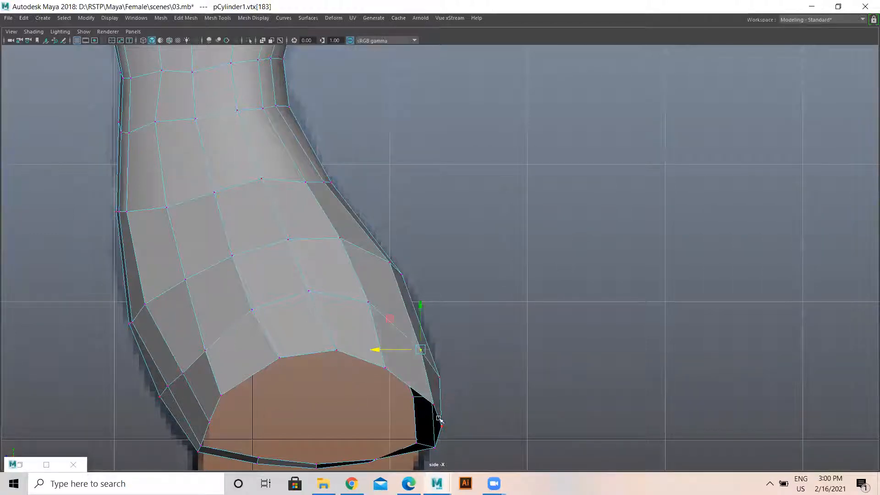
Select the lower buttock vertex row in perspective, level it vertically and raise it
key(space)
key(space)
alt+drag(459, 156, 386, 248)
alt+drag(339, 232, 193, 256)
drag(194, 256, 362, 333)
alt+drag(362, 332, 461, 328)
key(r)
drag(550, 204, 554, 235)
key(w)
drag(547, 202, 553, 148)
alt+drag(520, 192, 517, 234)
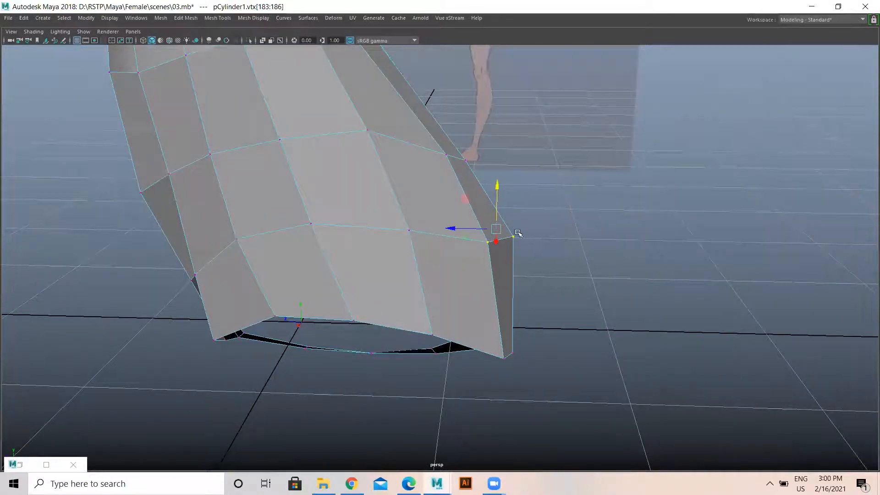
Refine the buttock profile in the wireframe side view, moving the inner crease vertices beside the centre line forward
key(space)
key(space)
key(4)
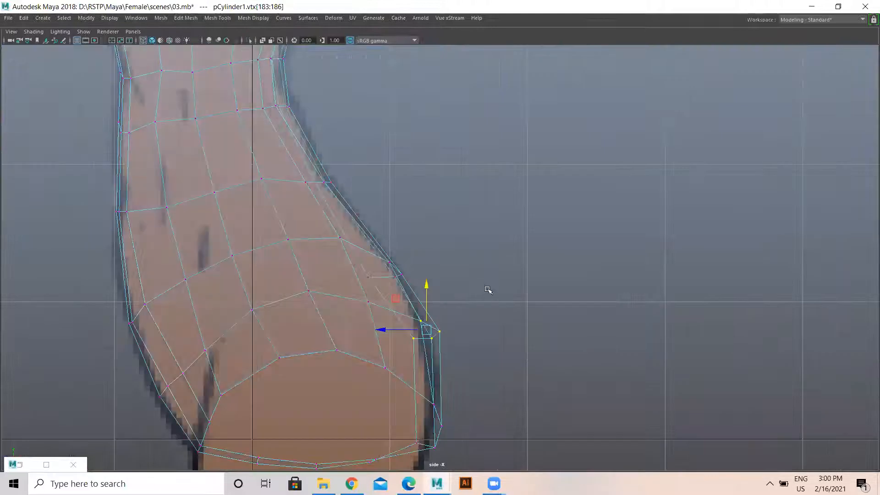
alt+middle_drag(488, 289, 503, 232)
drag(406, 273, 399, 273)
click(347, 296)
click(379, 242)
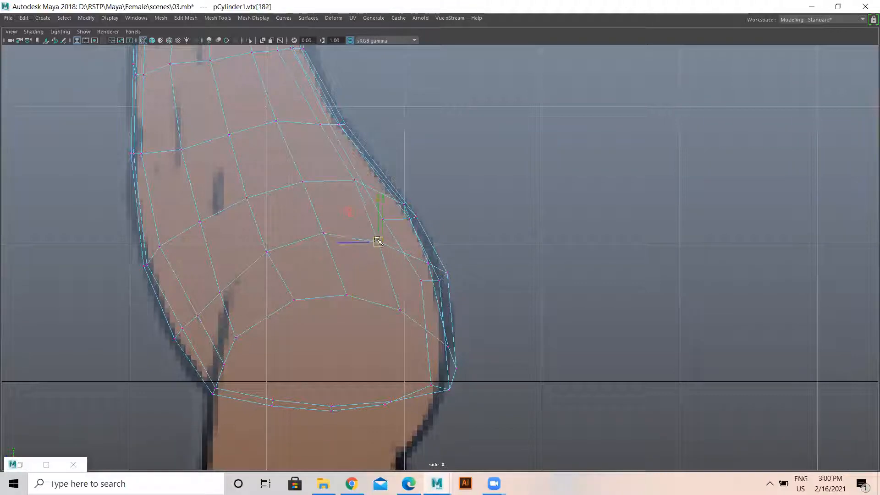
click(422, 280)
drag(420, 280, 414, 281)
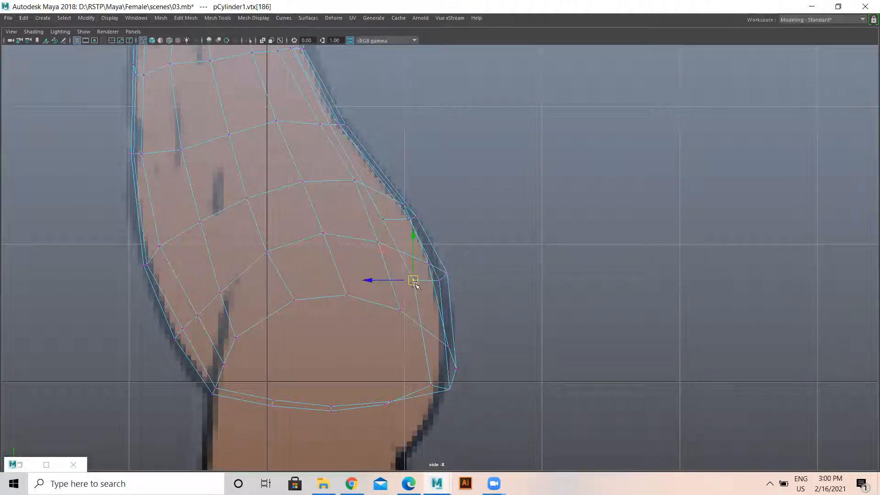
click(431, 388)
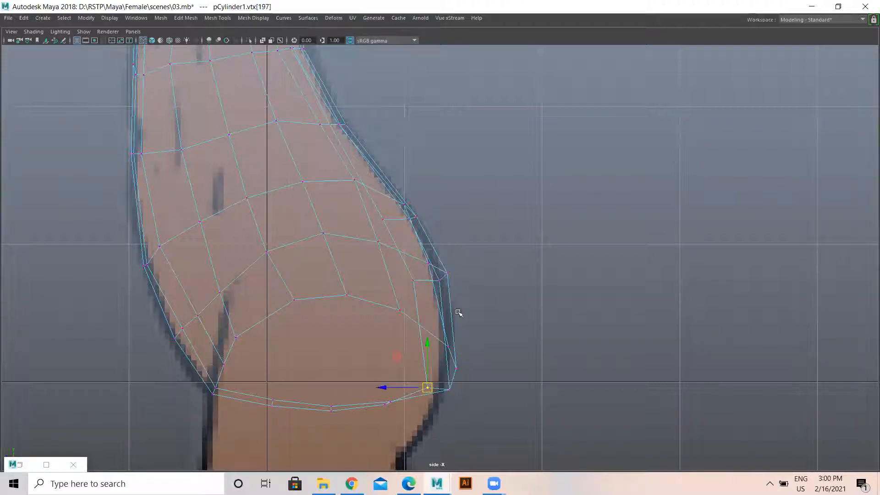
Lower the bottom-edge vertices of the buttock in perspective from behind to round the edge at the leg opening
key(space)
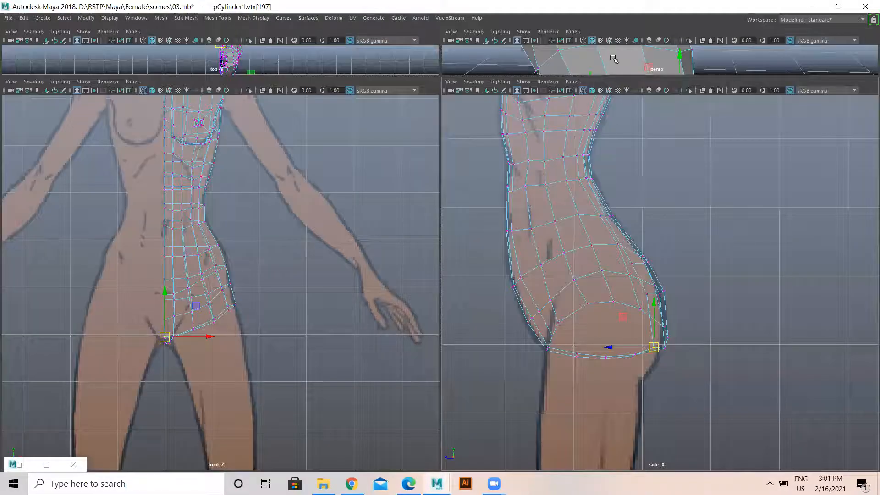
key(space)
alt+drag(379, 258, 519, 319)
drag(523, 246, 524, 243)
click(482, 306)
drag(435, 270, 456, 278)
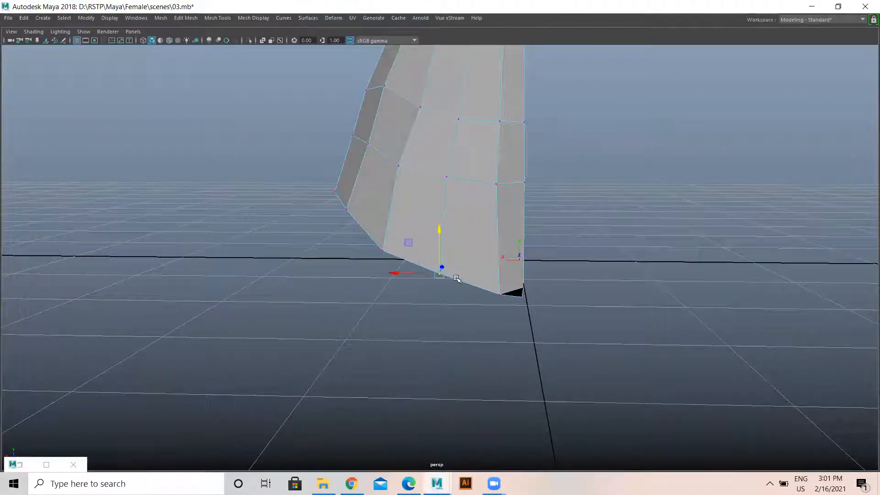
drag(435, 232, 438, 250)
click(383, 248)
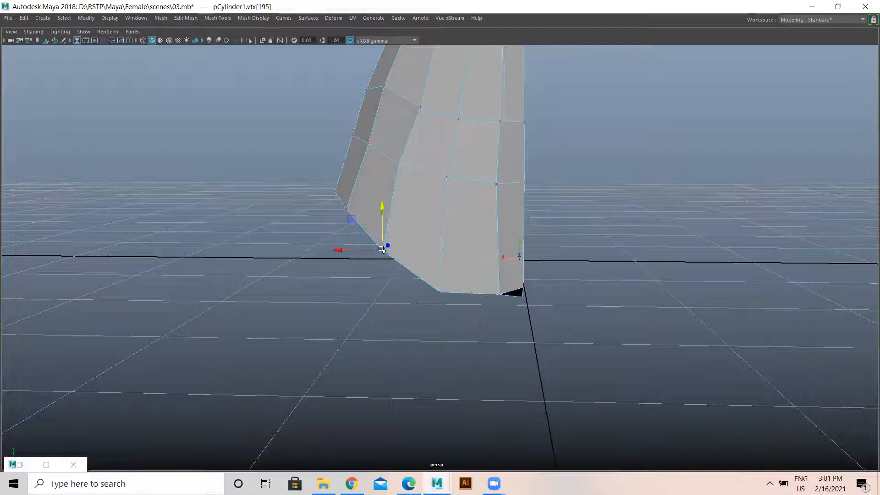
drag(380, 213, 366, 248)
click(342, 211)
drag(340, 172, 341, 185)
Lower the outer vertices of the buttock rows from behind so the rows follow the rounded bottom edge
click(404, 164)
alt+middle_drag(405, 165, 409, 210)
drag(402, 192, 452, 234)
click(453, 247)
click(499, 253)
click(454, 265)
key(Left)
drag(399, 205, 402, 217)
key(Left)
drag(358, 178, 358, 184)
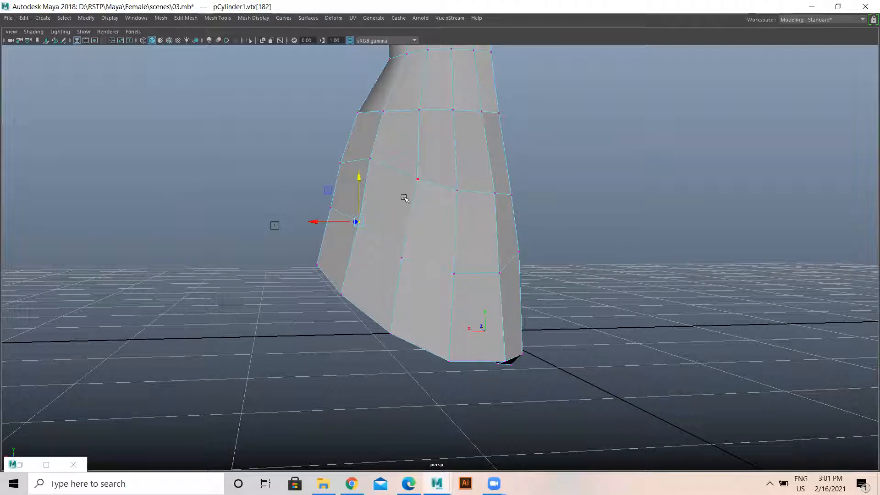
click(369, 159)
drag(367, 107, 367, 114)
Raise the vertices of the upper buttock row next to the centre line
key(Right)
key(Right)
click(492, 171)
click(513, 169)
drag(513, 152, 515, 132)
key(Left)
key(Left)
key(Right)
drag(495, 150, 496, 143)
click(580, 237)
click(511, 174)
Select the outer vertices of the upper buttock row and adjust their depth while viewing the mesh from below
alt+drag(537, 216, 465, 207)
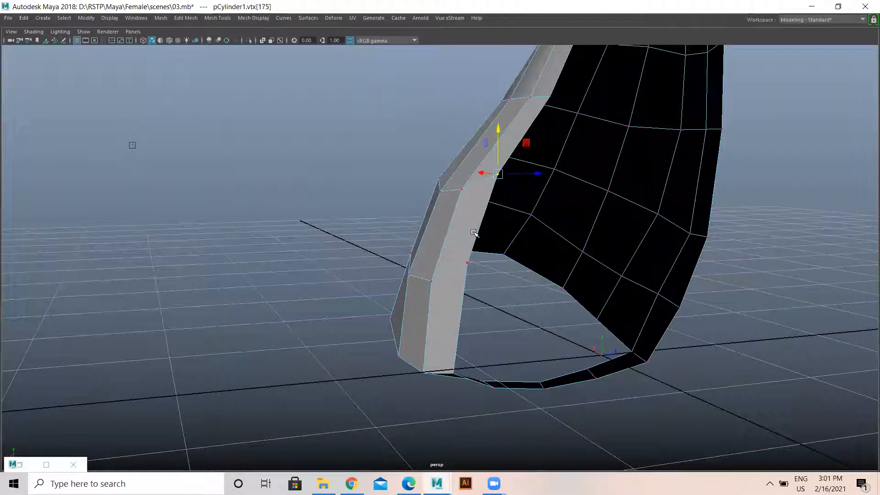
click(385, 223)
alt+drag(481, 269, 372, 323)
click(453, 258)
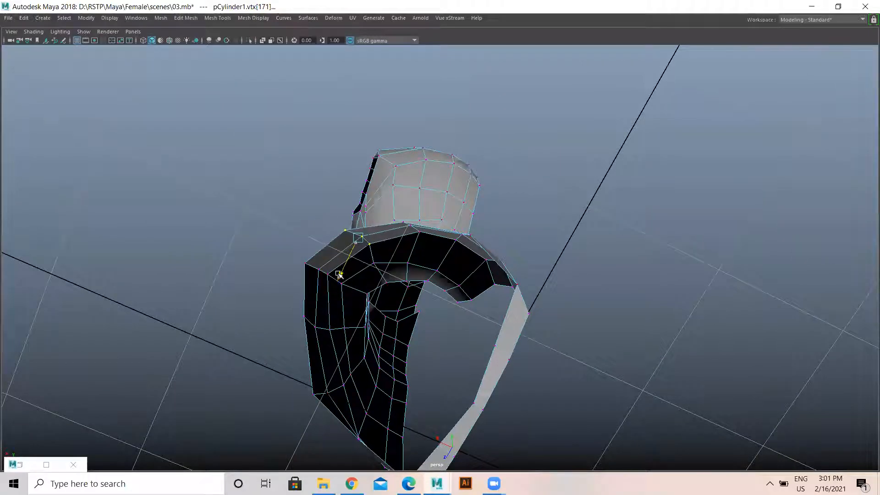
alt+drag(339, 284, 383, 164)
Shift the rearmost bottom-edge vertex of the buttock forward in the side view to follow the reference outline
click(419, 284)
alt+drag(387, 269, 406, 175)
alt+drag(511, 229, 459, 351)
click(487, 366)
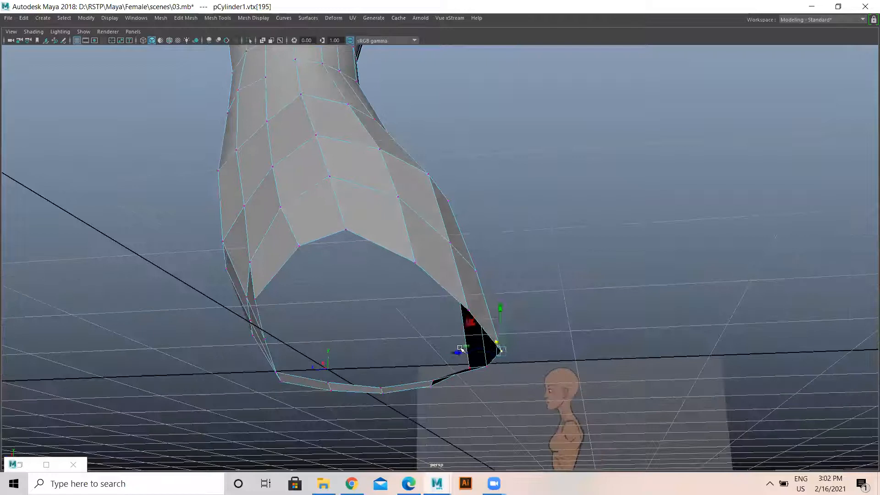
key(space)
key(space)
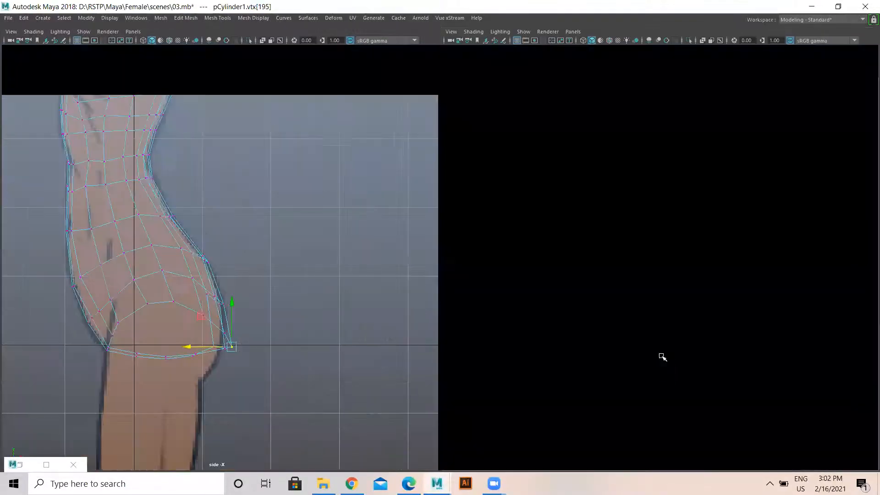
mouse_move(422, 385)
mouse_down()
mouse_move(403, 384)
mouse_move(416, 385)
mouse_move(401, 374)
mouse_move(407, 388)
mouse_up()
click(456, 391)
click(451, 390)
click(471, 350)
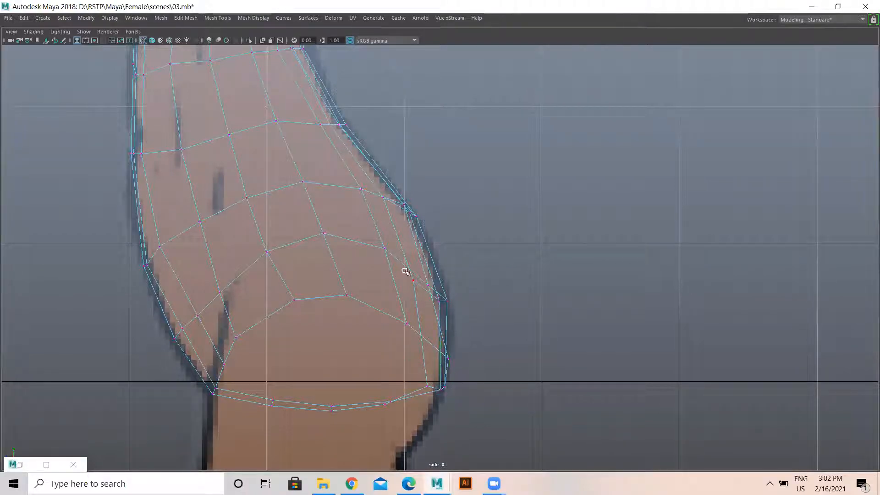
Shift the rear vertices of the lower buttock rows in the side view to round out the buttock curve
drag(423, 261, 467, 317)
drag(404, 292, 409, 290)
drag(415, 327, 416, 327)
drag(407, 323, 414, 314)
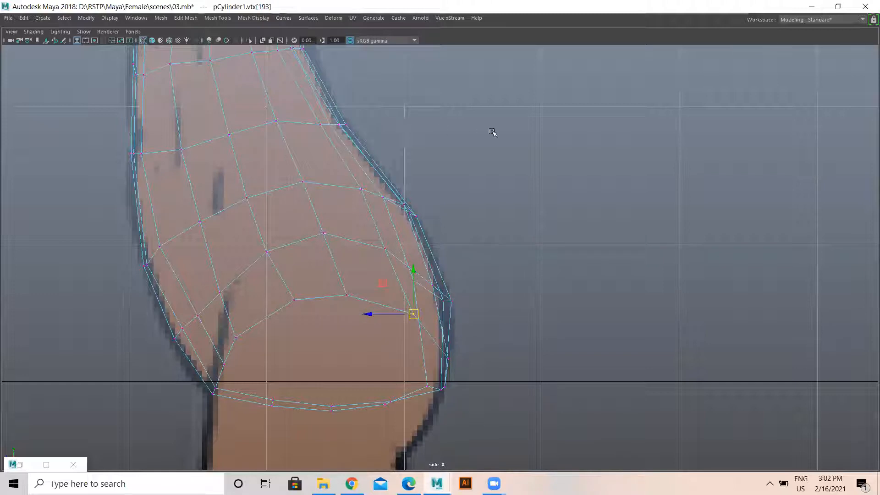
Adjust two buttock vertices in perspective to even out the spacing of the rows
key(space)
key(space)
alt+drag(513, 124, 406, 208)
click(400, 214)
drag(386, 243, 380, 255)
click(463, 228)
drag(444, 253, 441, 260)
Move two vertices of the outer buttock column outward along X from behind to even out the column spacing
alt+drag(411, 184, 584, 229)
alt+drag(485, 301, 467, 309)
click(591, 350)
alt+drag(591, 351, 411, 337)
alt+drag(437, 311, 406, 287)
alt+drag(399, 326, 432, 277)
click(444, 301)
alt+drag(448, 326, 374, 289)
alt+drag(480, 294, 505, 274)
click(389, 321)
click(421, 270)
alt+drag(463, 298, 428, 267)
alt+drag(568, 399, 558, 373)
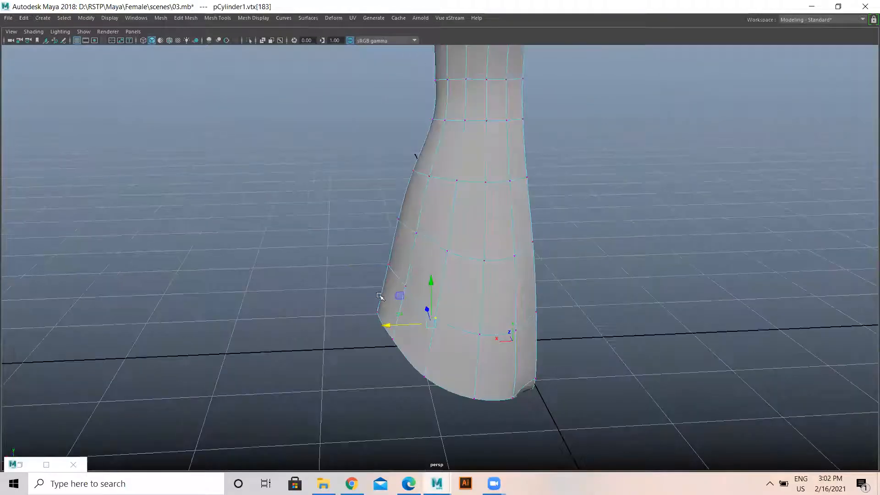
drag(390, 323, 377, 321)
click(445, 248)
drag(403, 253, 390, 255)
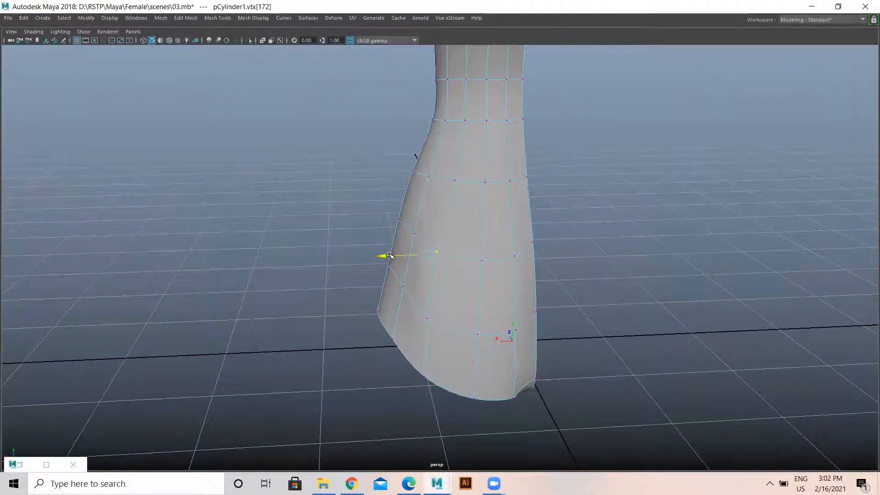
Select the two vertices of the adjacent inner buttock column together and shift them to smooth the surface
click(481, 260)
shift+click(477, 336)
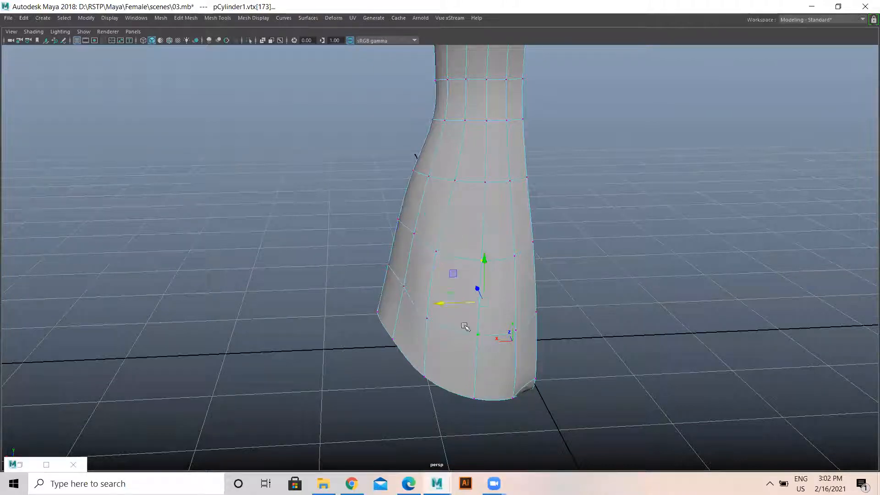
alt+drag(433, 306, 525, 321)
drag(445, 287, 452, 290)
click(528, 355)
alt+drag(483, 351, 477, 306)
right_drag(337, 213, 374, 187)
Reposition the vertex on the outer side of the breast below the armhole
alt+drag(509, 212, 409, 201)
click(426, 222)
right_drag(416, 202, 380, 198)
alt+drag(379, 198, 394, 216)
click(445, 215)
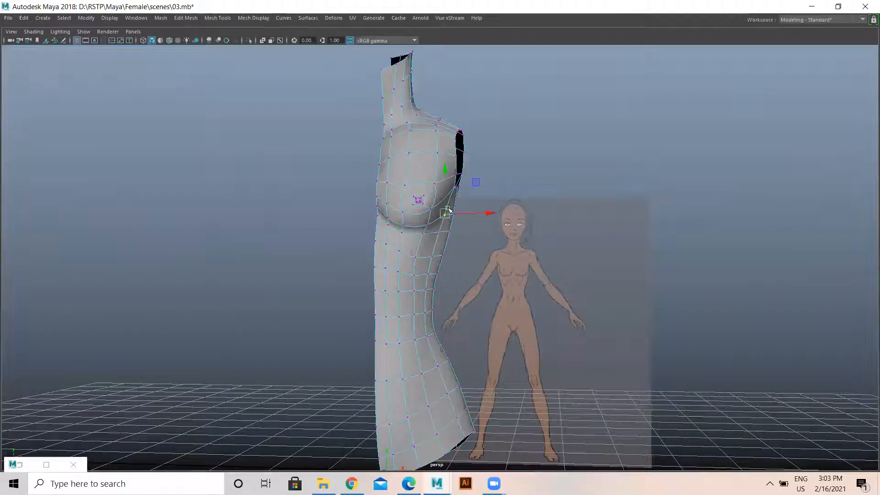
drag(445, 167, 419, 216)
right_drag(425, 177, 447, 162)
Adjust the vertices beneath the armhole where the breast meets the side of the torso
click(645, 207)
scroll(403, 236, down, 4)
alt+drag(383, 238, 490, 161)
click(416, 225)
scroll(404, 224, up, 3)
right_drag(526, 157, 471, 139)
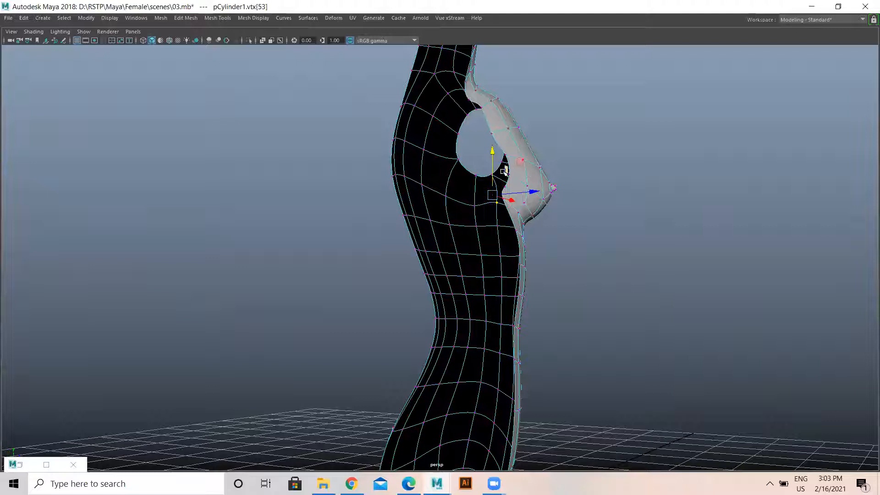
right_drag(519, 156, 490, 152)
click(544, 155)
click(509, 174)
click(553, 186)
drag(545, 185, 535, 186)
click(533, 152)
click(537, 141)
right_drag(527, 171, 555, 149)
click(525, 175)
Turn off the body's smooth preview and restore the full interface with the channel box showing the construction history
key(1)
alt+drag(576, 226, 810, 75)
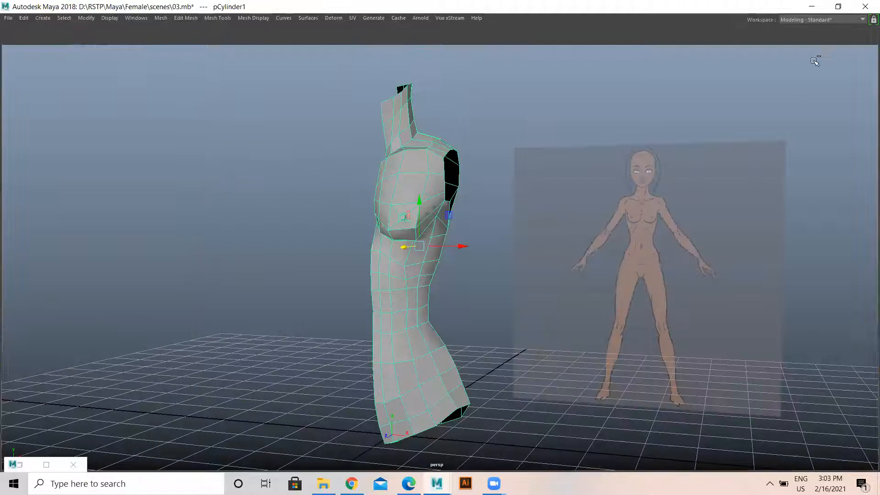
key(ctrl+space)
click(873, 33)
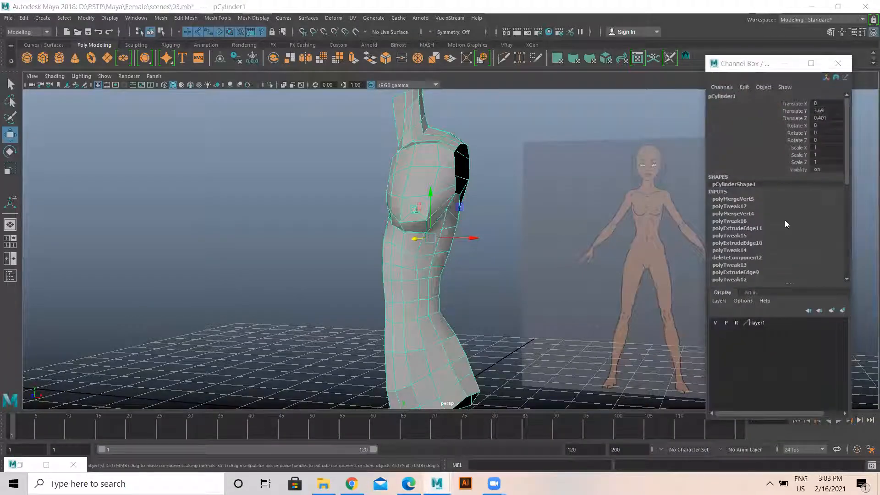
scroll(785, 222, down, 8)
scroll(787, 234, up, 8)
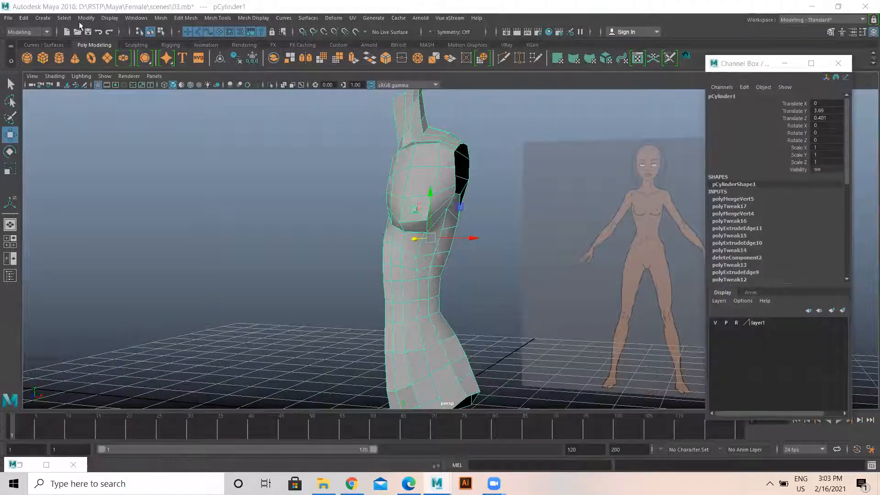
Delete the body mesh's construction history and close the channel box
click(25, 18)
mouse_move(64, 121)
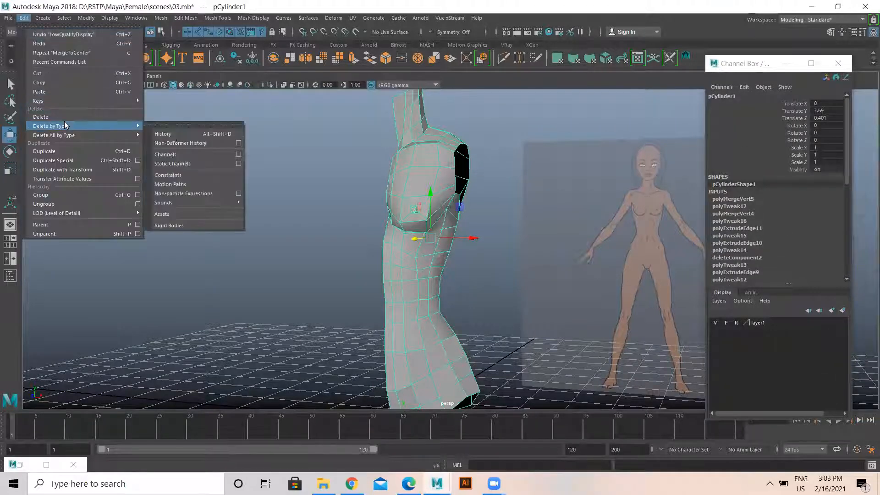
click(178, 137)
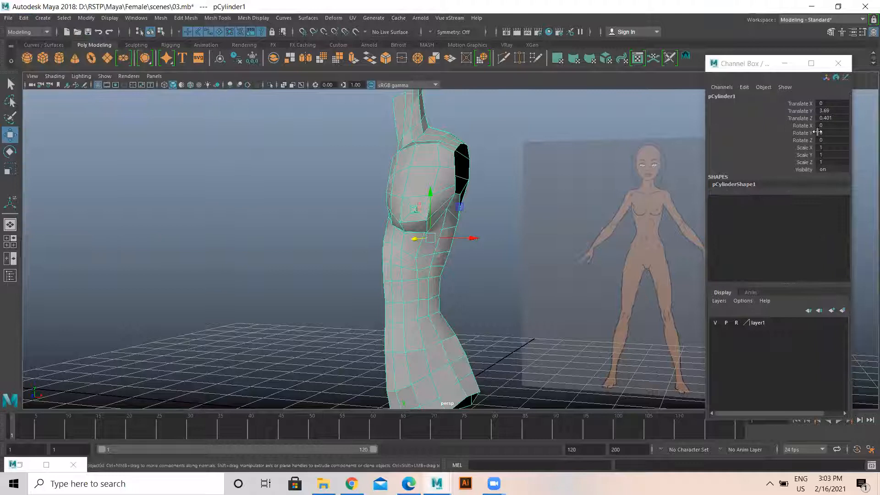
click(838, 63)
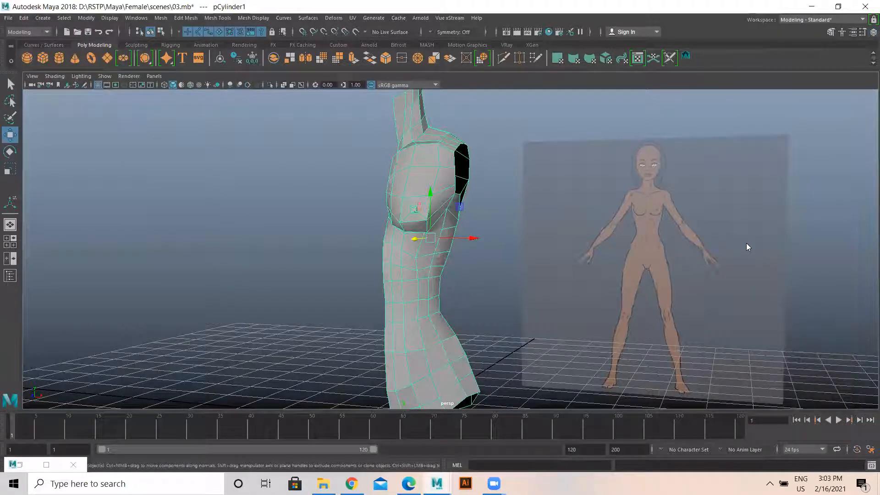
Mirror the half body across the world X axis with merged borders to form a full torso
alt+drag(470, 228, 445, 229)
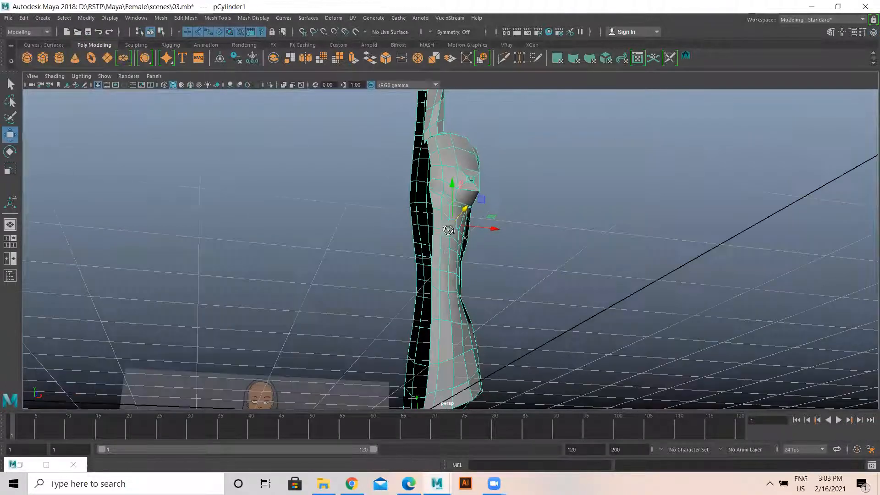
alt+drag(385, 165, 314, 221)
alt+drag(473, 237, 522, 297)
alt+middle_drag(522, 297, 479, 158)
alt+drag(479, 158, 448, 194)
right_drag(448, 193, 447, 166)
click(445, 208)
alt+drag(433, 217, 458, 225)
right_drag(458, 225, 477, 166)
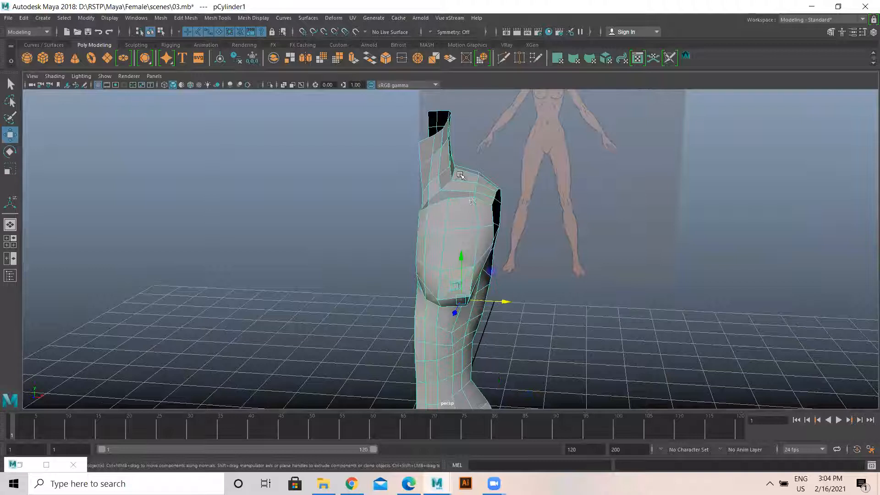
click(161, 19)
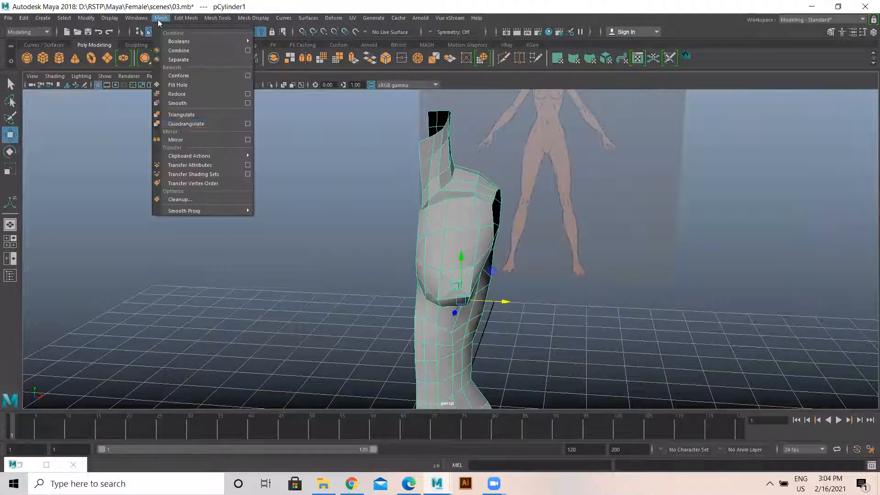
click(189, 138)
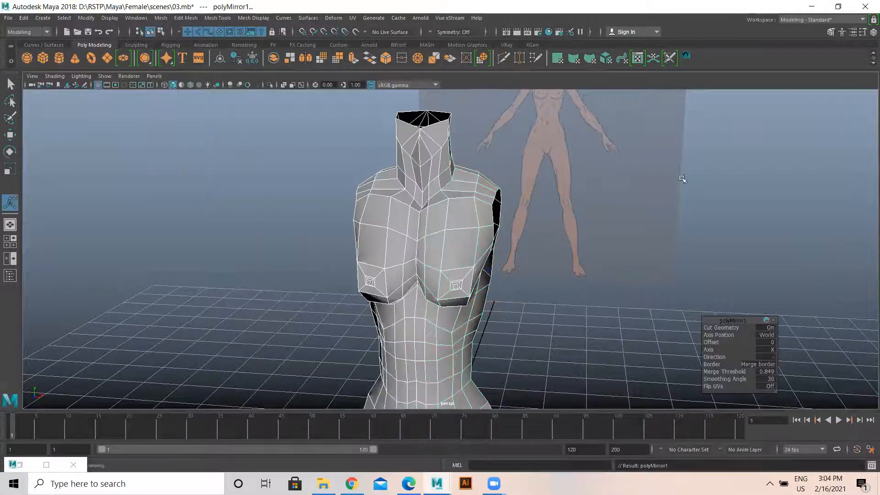
Set the mirror's merge threshold to 0.011
click(873, 32)
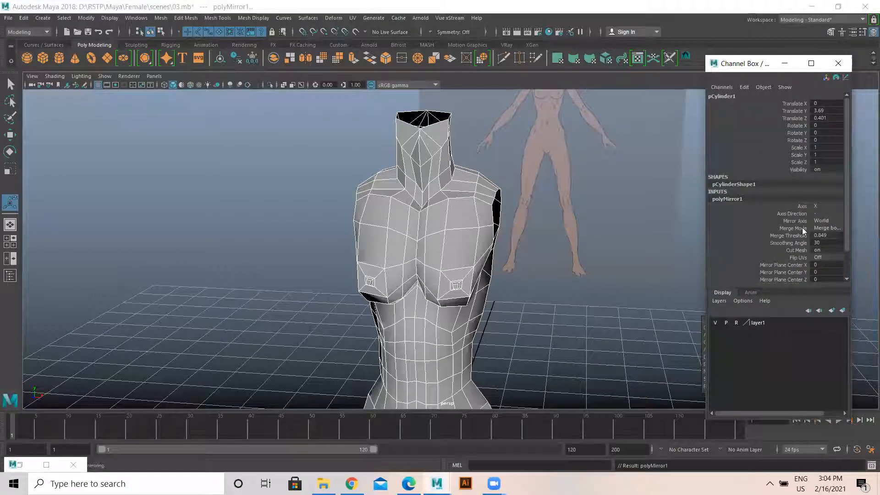
click(832, 236)
text(.011)
click(568, 298)
Show the mirrored torso in smooth preview and examine its overall shape from several sides
click(476, 248)
key(3)
click(342, 263)
scroll(451, 316, down, 4)
alt+drag(451, 316, 349, 285)
alt+drag(442, 285, 425, 282)
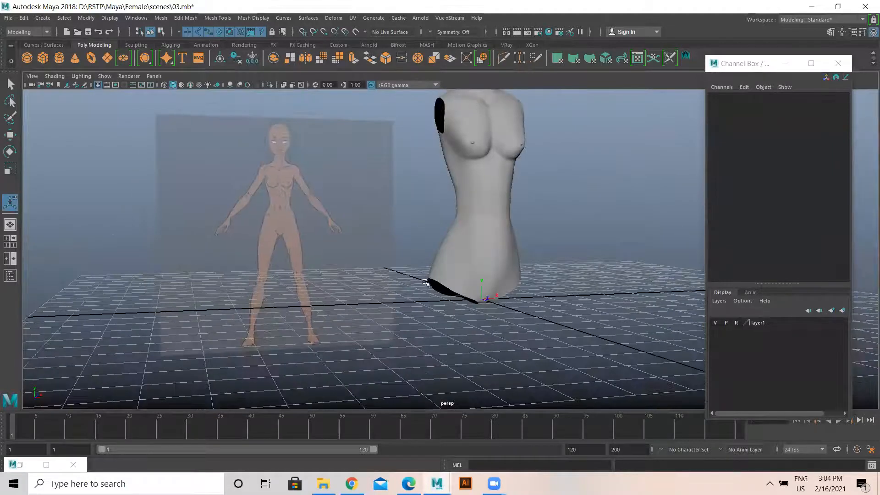
alt+drag(262, 214, 241, 193)
alt+drag(397, 202, 466, 220)
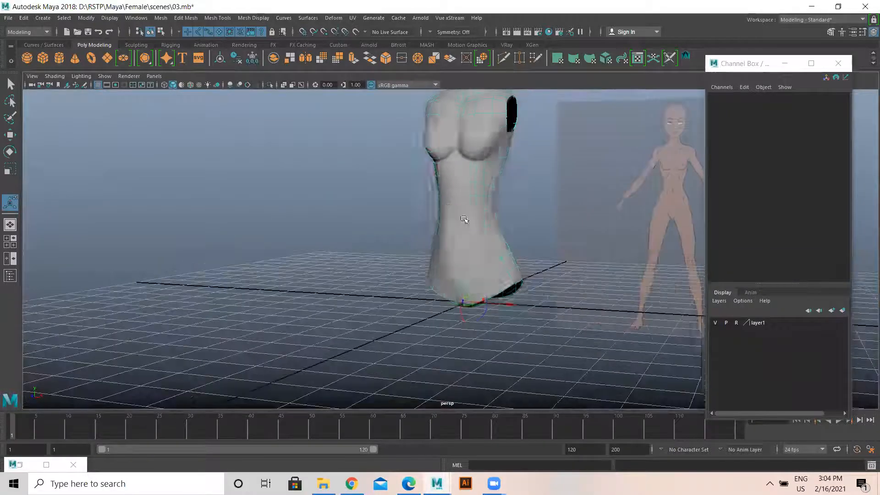
click(466, 222)
Compare the waist and navel edge rows with the front reference in wireframe and shaded display
key(space)
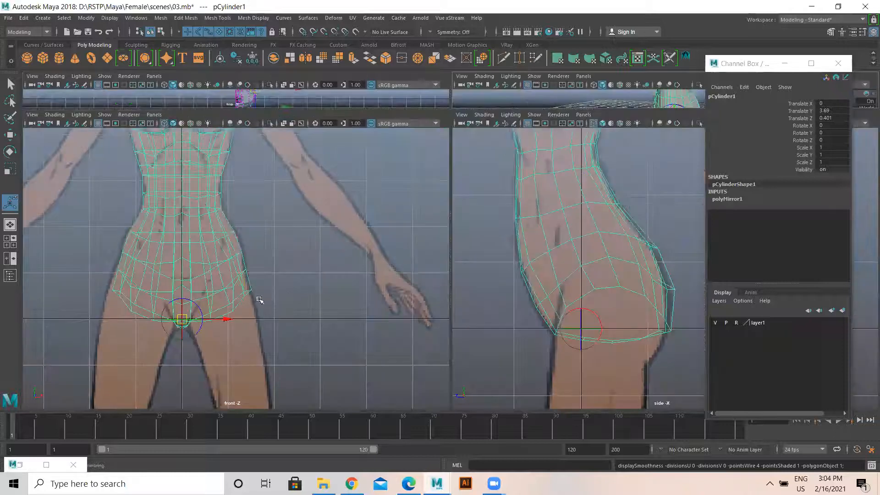
key(space)
alt+middle_drag(210, 144, 213, 256)
scroll(213, 257, up, 5)
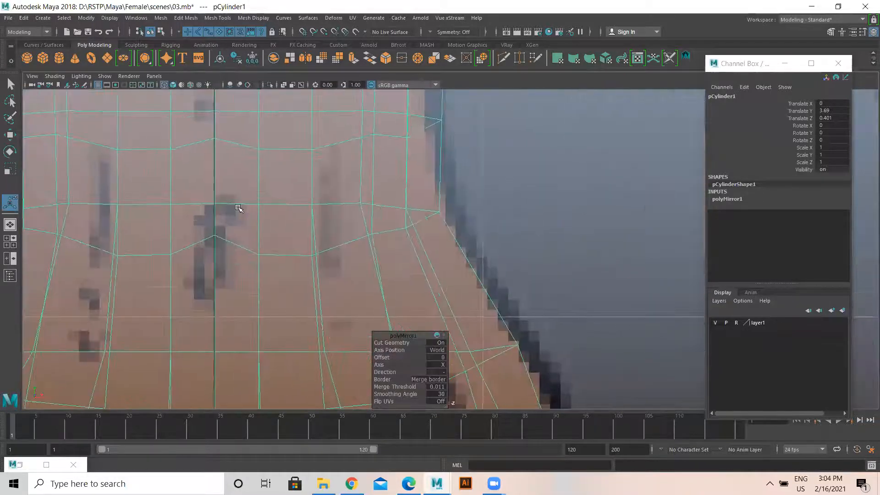
key(4)
key(5)
key(4)
scroll(229, 294, down, 5)
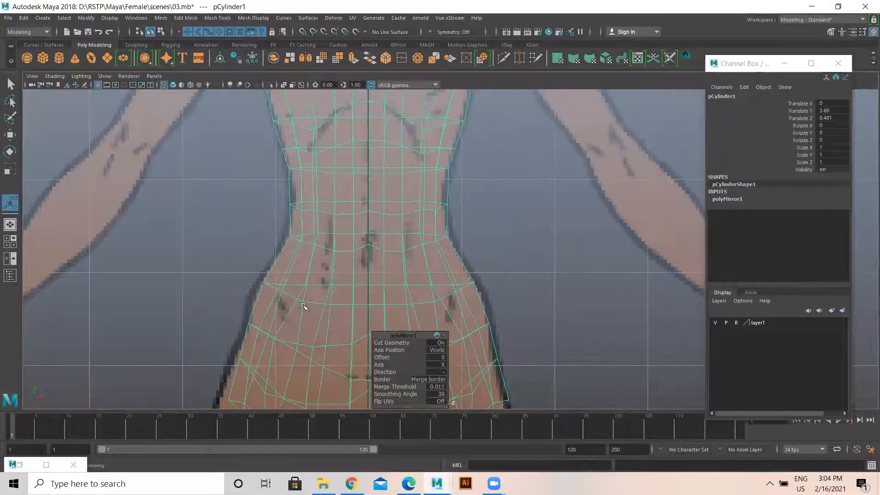
scroll(304, 304, up, 3)
key(5)
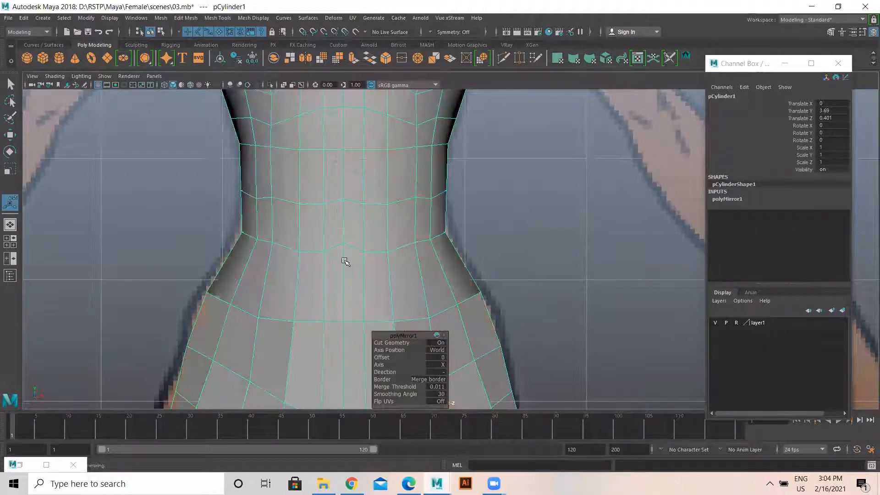
key(4)
key(5)
key(4)
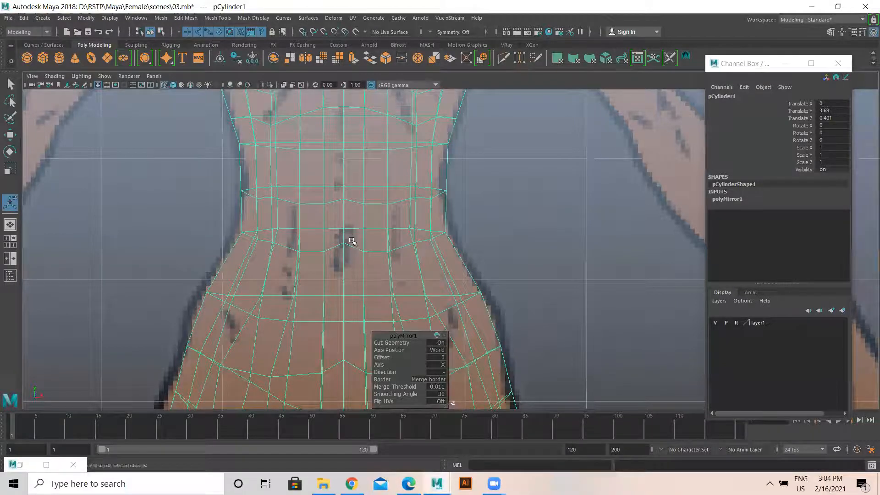
Select the horizontal edge loop around the waist at navel height in the front view
click(353, 242)
click(352, 247)
right_drag(352, 246, 353, 247)
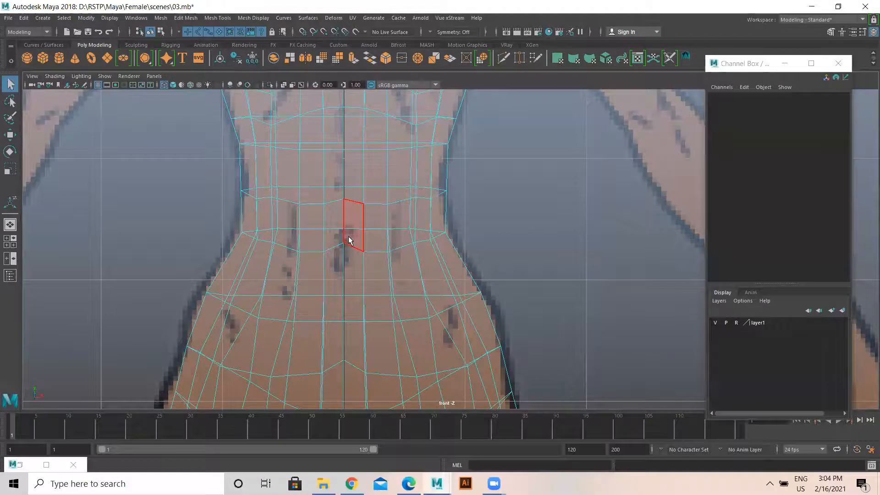
click(349, 238)
right_drag(360, 222, 359, 197)
double_click(360, 251)
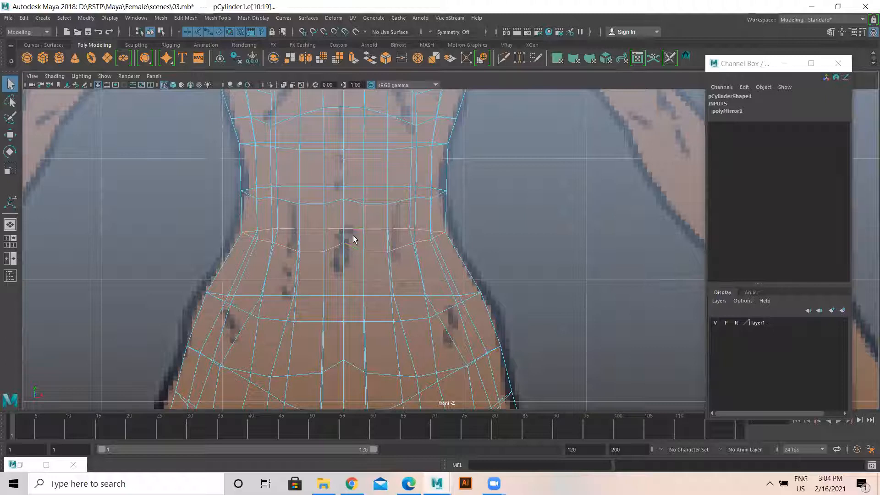
key(2)
key(1)
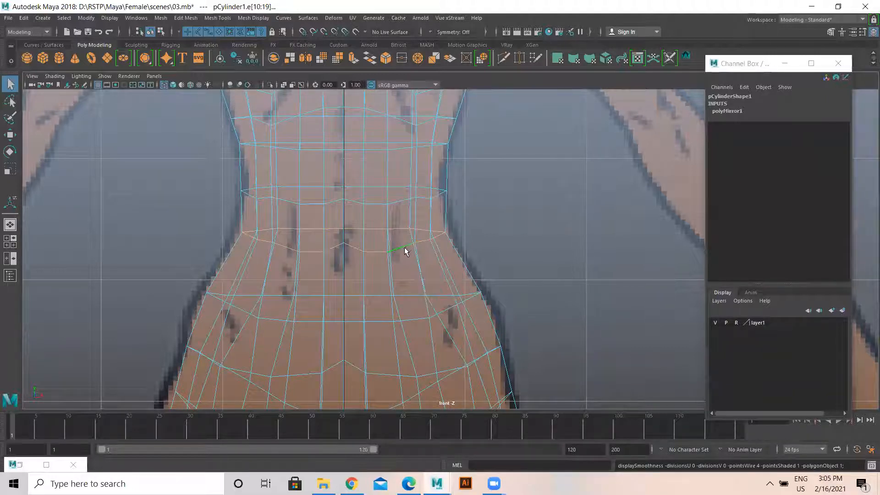
Select the centre front vertex of the waist edge row at navel height in the perspective view
key(space)
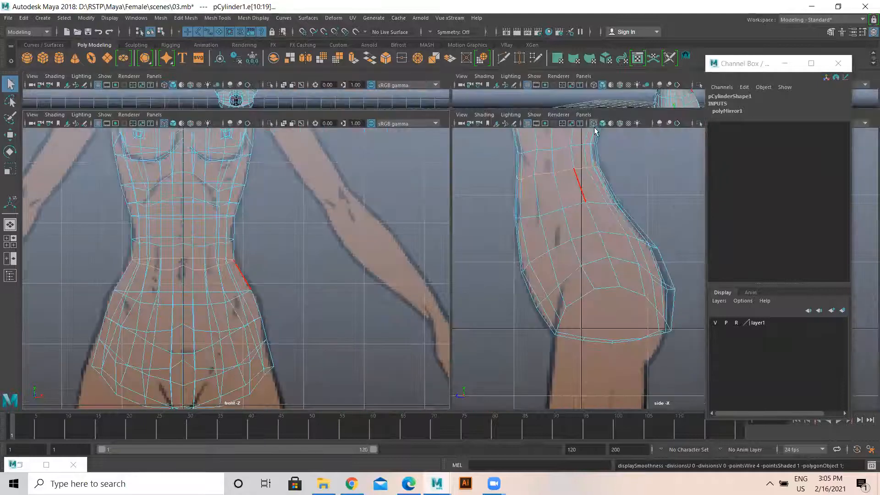
key(space)
alt+right_drag(434, 234, 826, 270)
alt+drag(440, 215, 426, 179)
right_drag(443, 185, 404, 185)
click(442, 190)
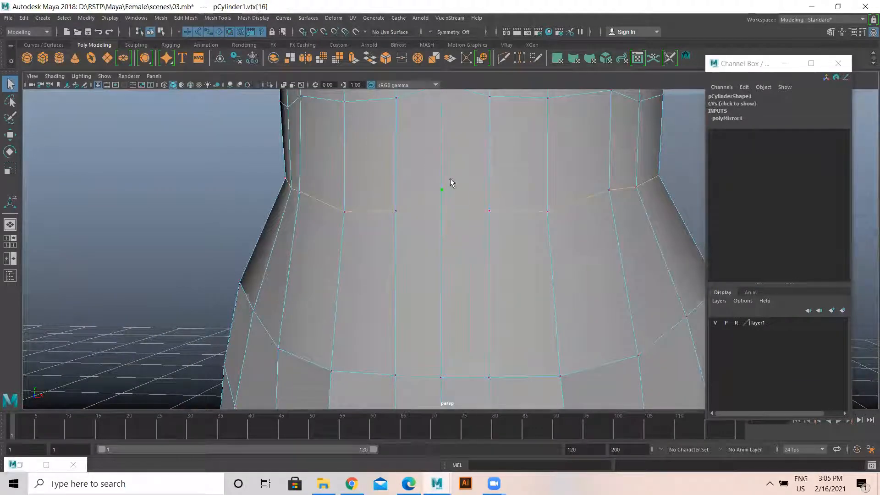
key(w)
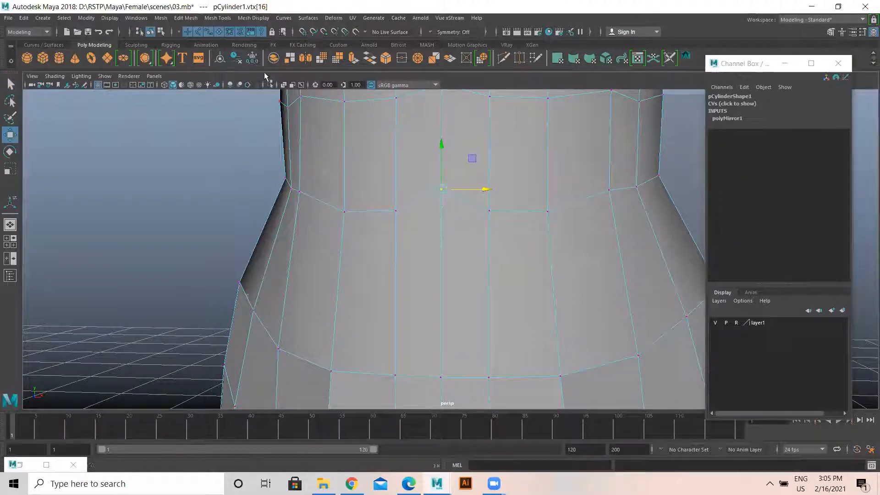
Try to chamfer the centre front vertex at navel height with a width of 0.25
click(219, 20)
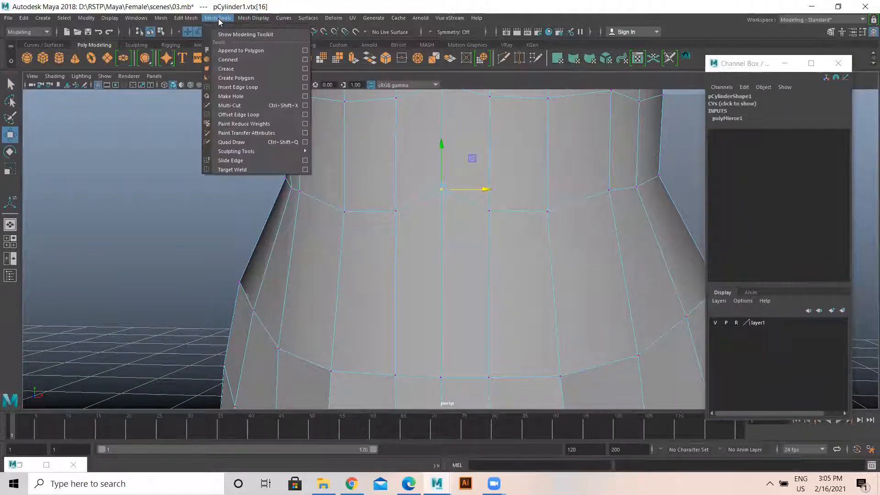
click(250, 19)
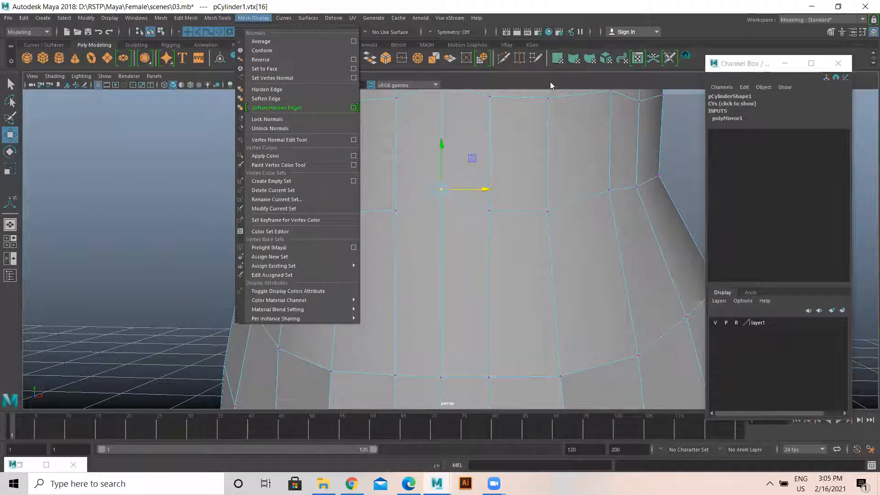
click(500, 123)
shift+right_click(440, 188)
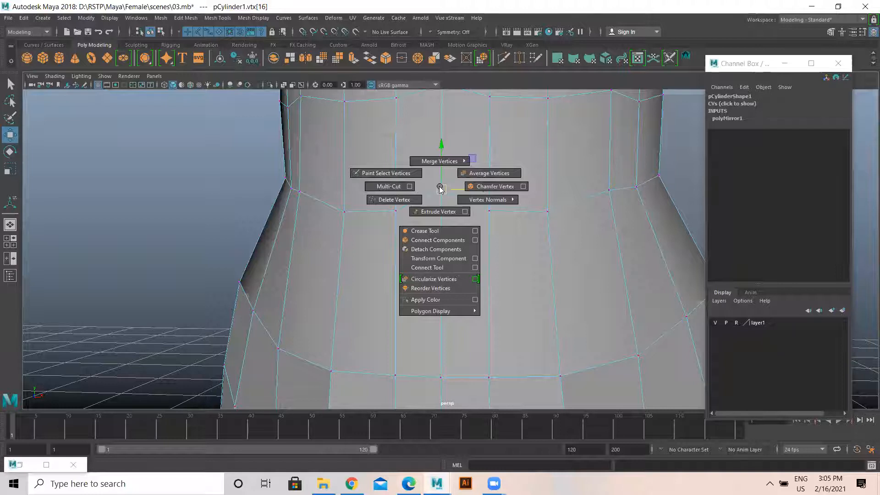
click(490, 186)
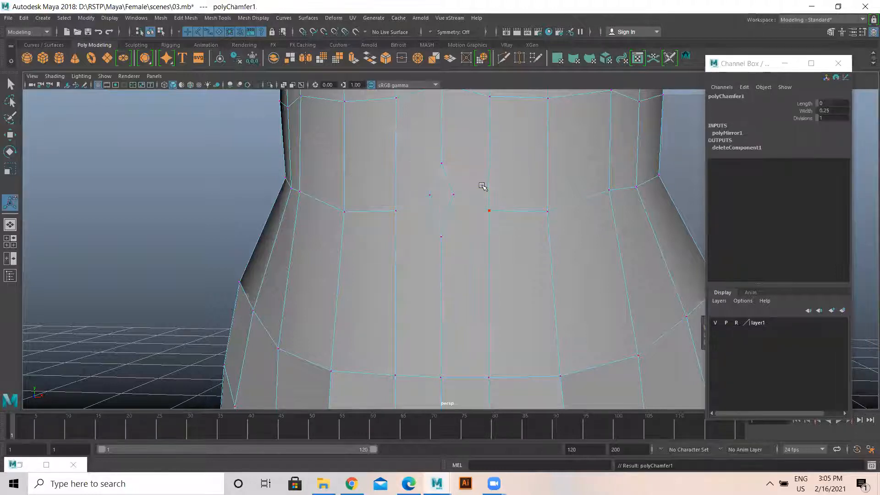
click(447, 197)
key(ctrl+z)
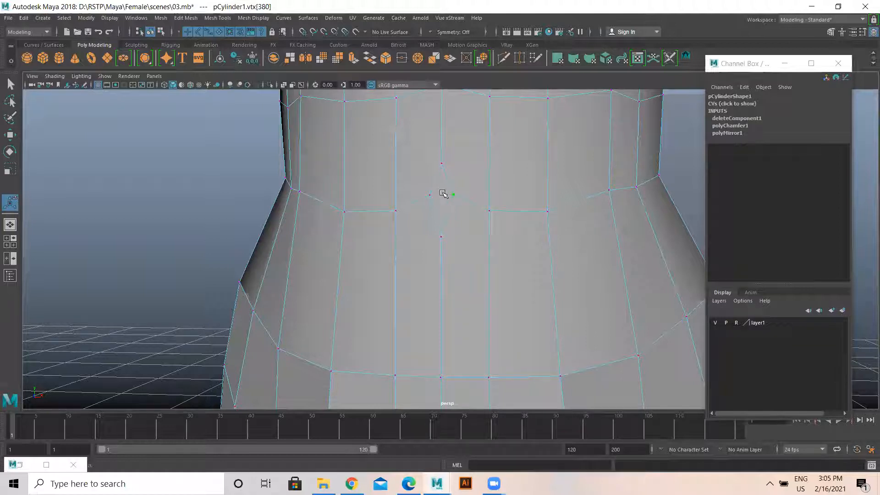
key(ctrl+z)
key(ctrl+z)
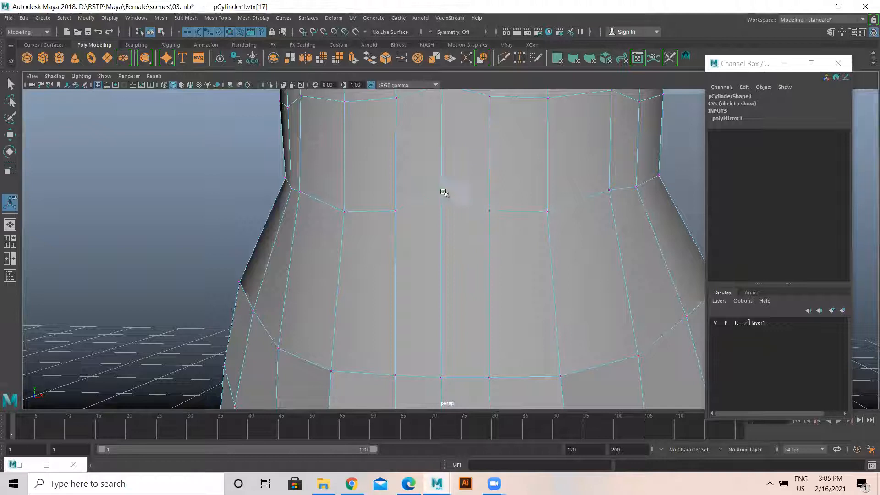
Compare the centre vertex with the front reference's navel and chamfer it into a diamond-shaped face with a width of 0.25
key(space)
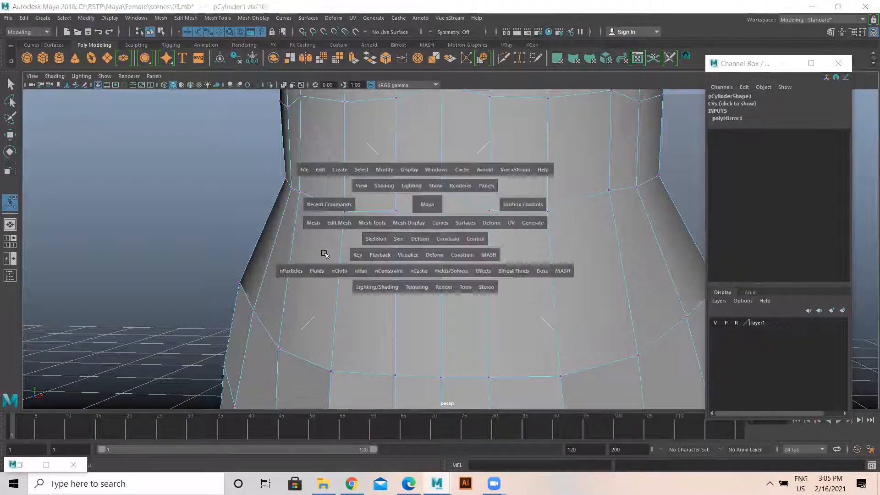
key(space)
scroll(261, 250, up, 3)
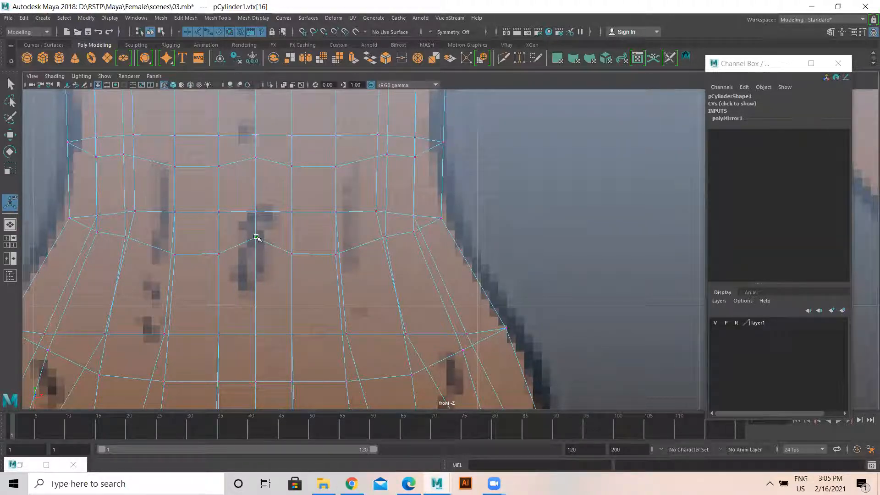
drag(256, 235, 258, 242)
key(space)
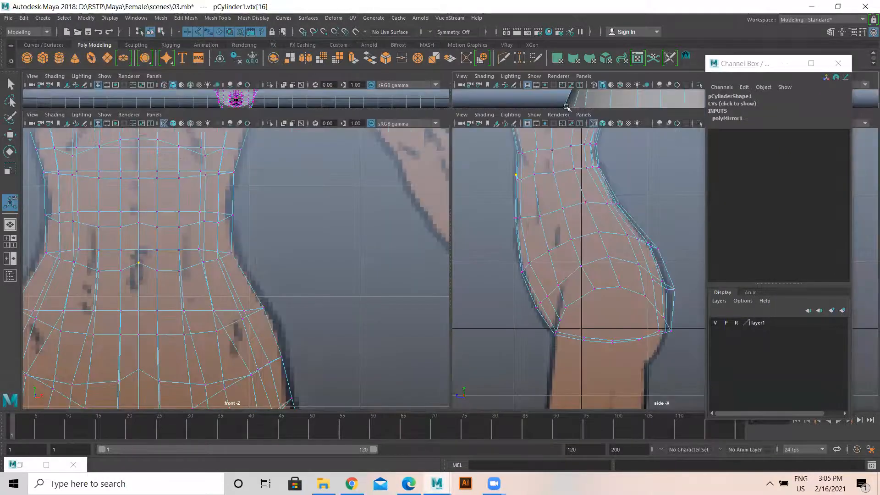
key(space)
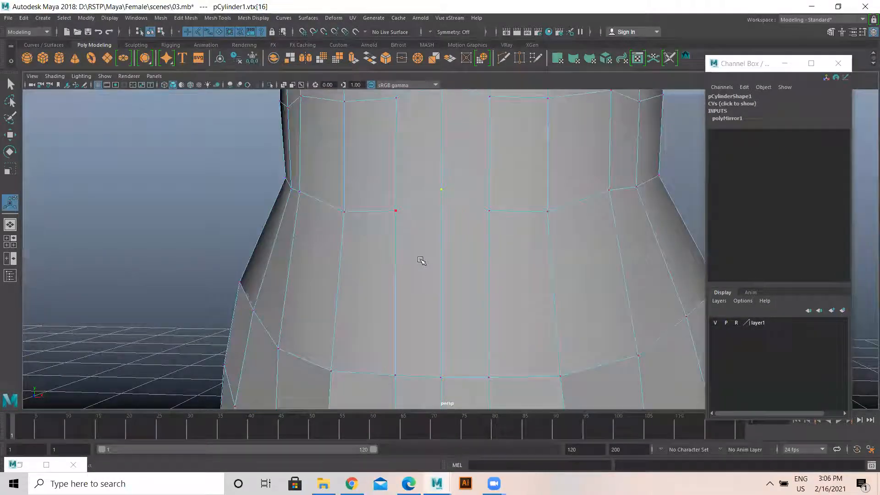
shift+right_click(442, 190)
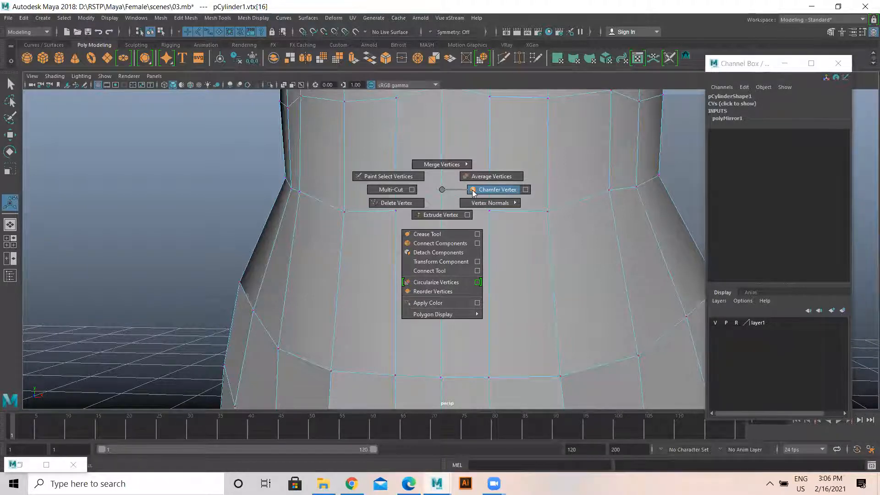
click(441, 190)
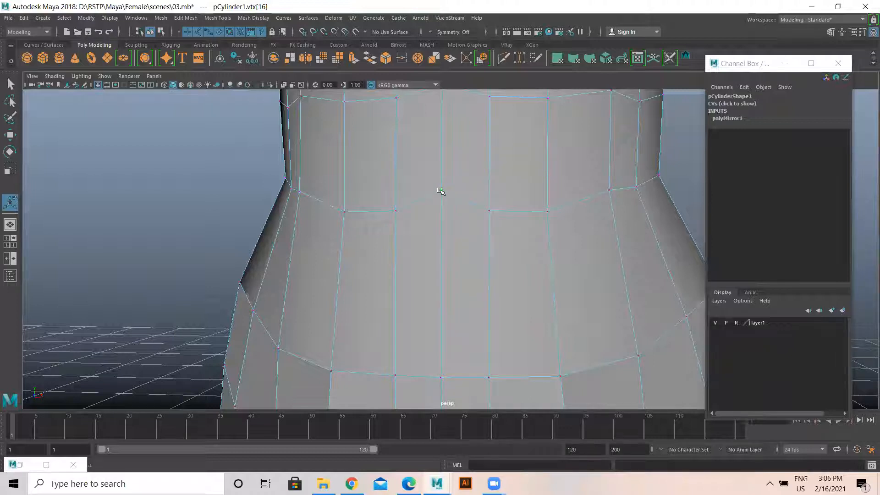
shift+right_click(441, 190)
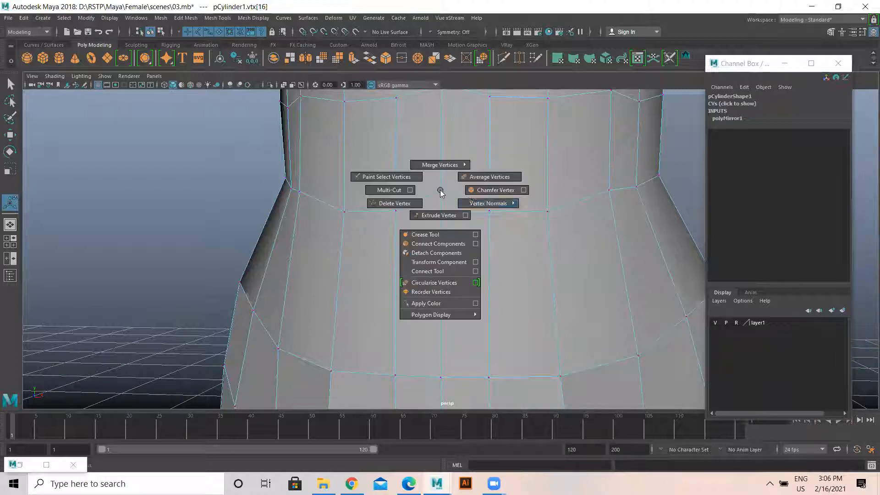
click(484, 194)
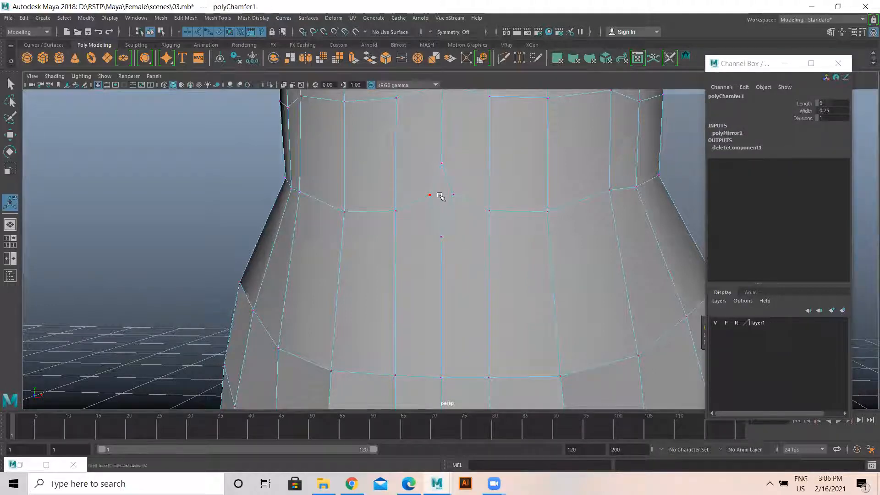
Extrude the diamond-shaped navel face inward into the belly to form a recess
click(434, 196)
right_drag(442, 194, 440, 213)
click(443, 201)
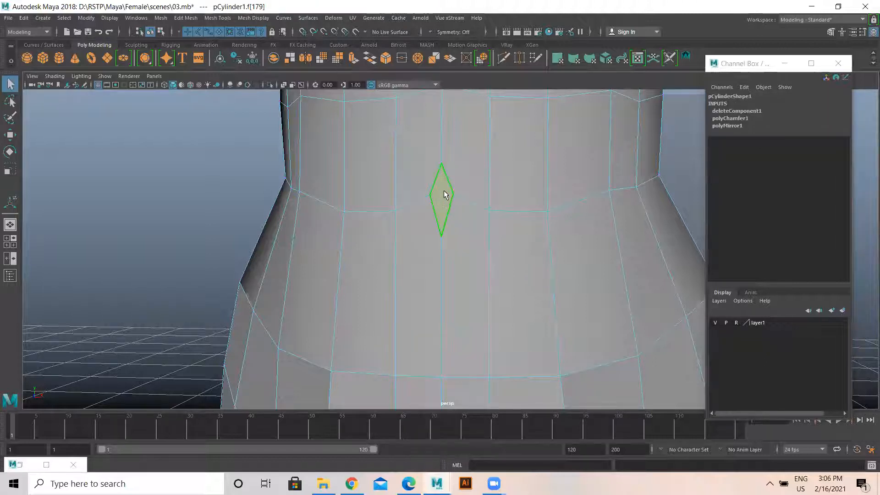
shift+right_drag(182, 167, 181, 184)
alt+drag(452, 251, 502, 287)
alt+drag(559, 249, 532, 232)
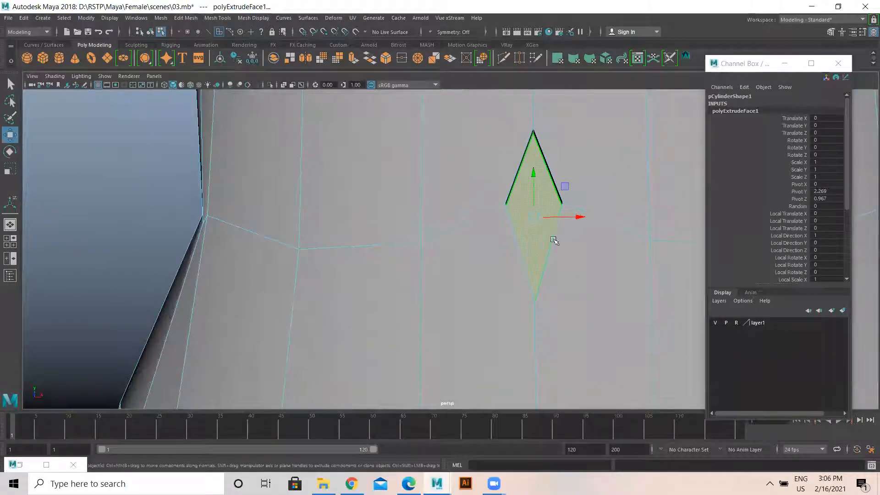
alt+drag(577, 214, 481, 231)
key(r)
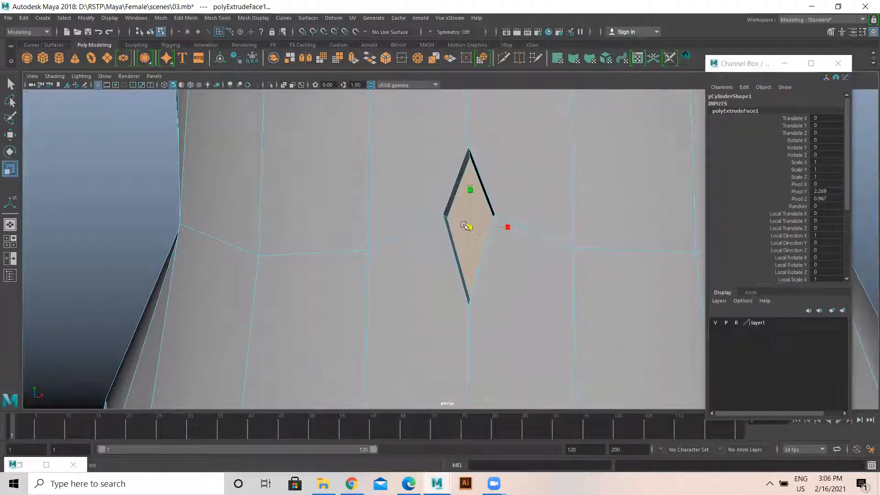
key(w)
alt+drag(495, 251, 329, 276)
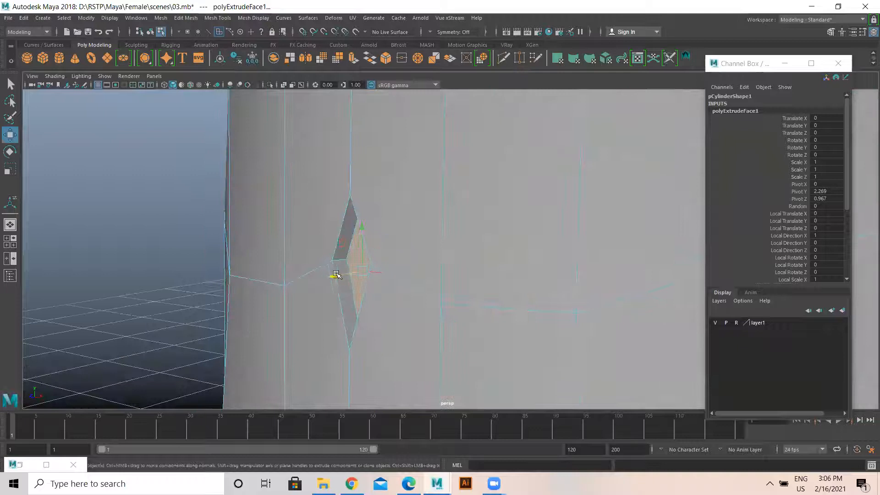
Show the torso in smooth preview and examine the navel recess from several sides
right_drag(385, 214, 424, 195)
key(3)
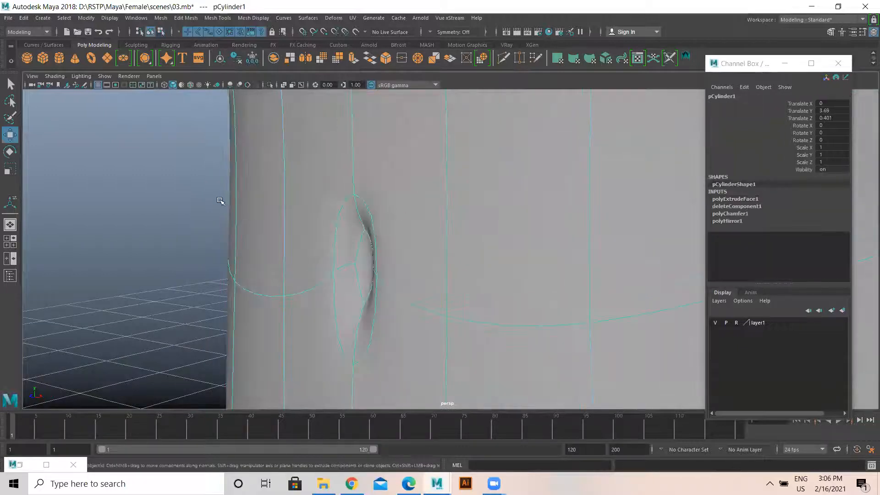
click(222, 200)
scroll(301, 263, down, 8)
mouse_move(383, 289)
alt+mouse_down()
mouse_move(433, 285)
mouse_move(418, 274)
mouse_move(393, 279)
mouse_move(434, 258)
mouse_move(398, 289)
alt+mouse_up()
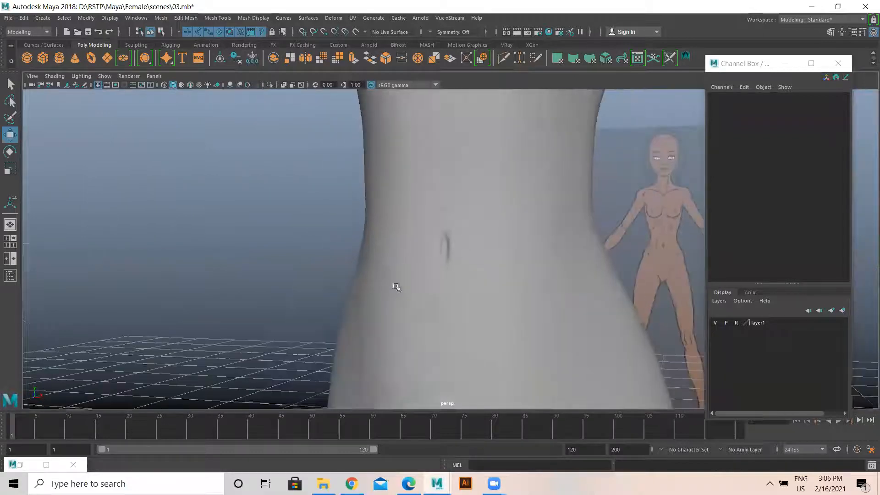
scroll(497, 285, up, 3)
click(508, 301)
click(285, 231)
alt+drag(507, 280, 463, 286)
scroll(534, 300, down, 5)
scroll(564, 310, down, 5)
alt+right_drag(400, 296, 571, 293)
alt+middle_drag(425, 271, 276, 298)
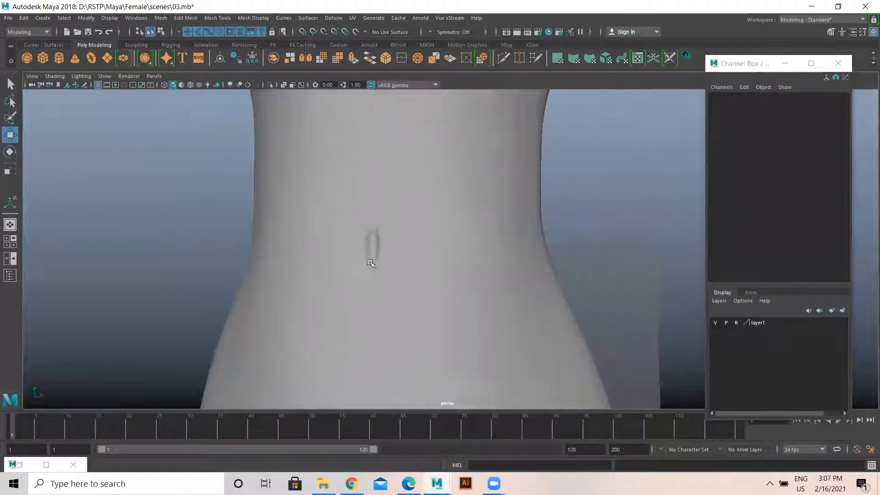
Compare the navel's low-poly cage with its smooth preview up close
click(373, 264)
scroll(386, 271, up, 5)
alt+drag(286, 256, 386, 279)
key(q)
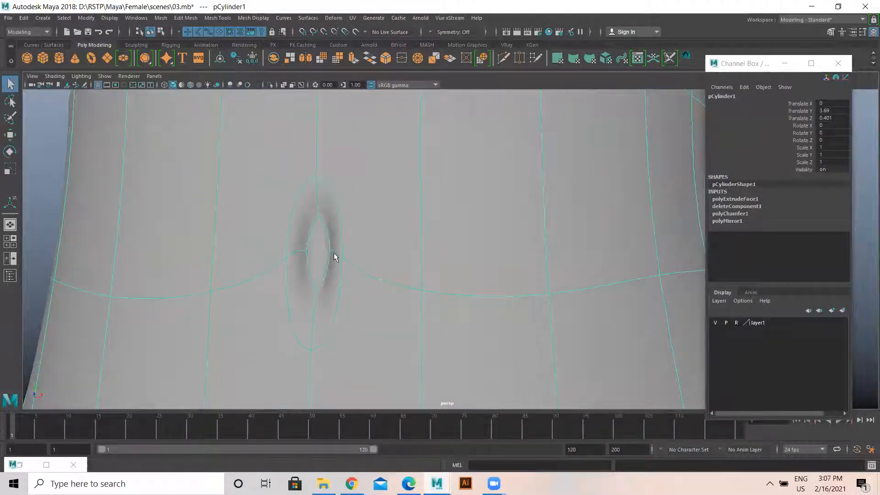
key(1)
alt+drag(318, 258, 321, 278)
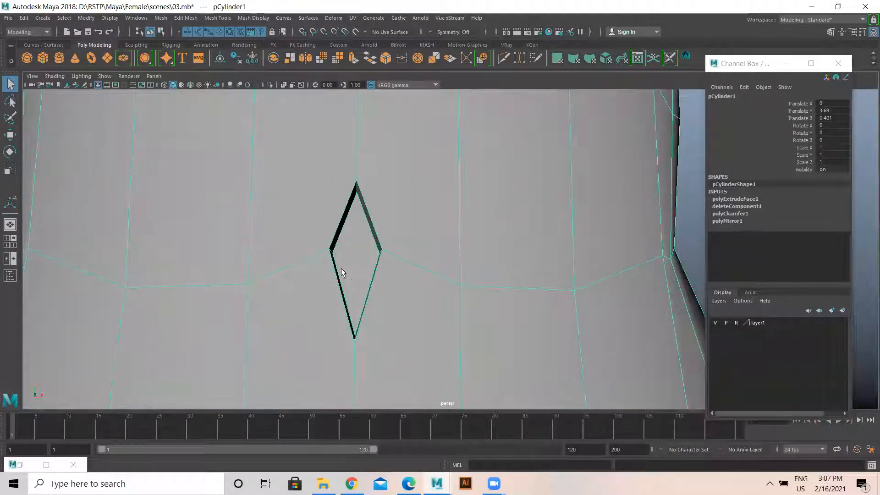
key(3)
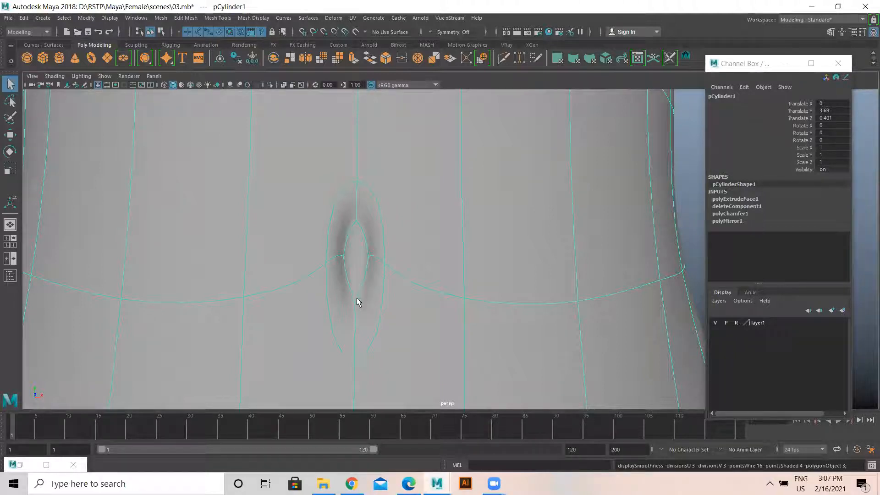
Try to reshape the navel opening by sliding its upper centre edge with the Slide Edge tool
shift+right_click(378, 197)
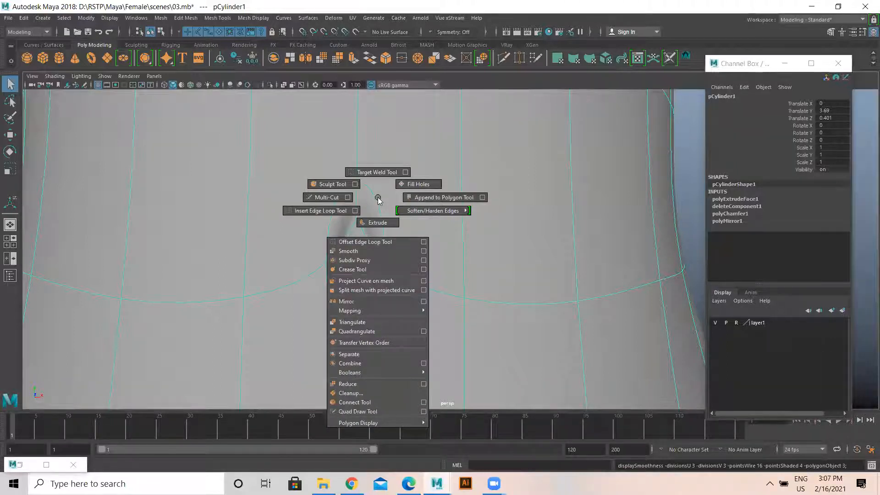
right_drag(377, 197, 377, 172)
click(356, 219)
shift+right_click(357, 220)
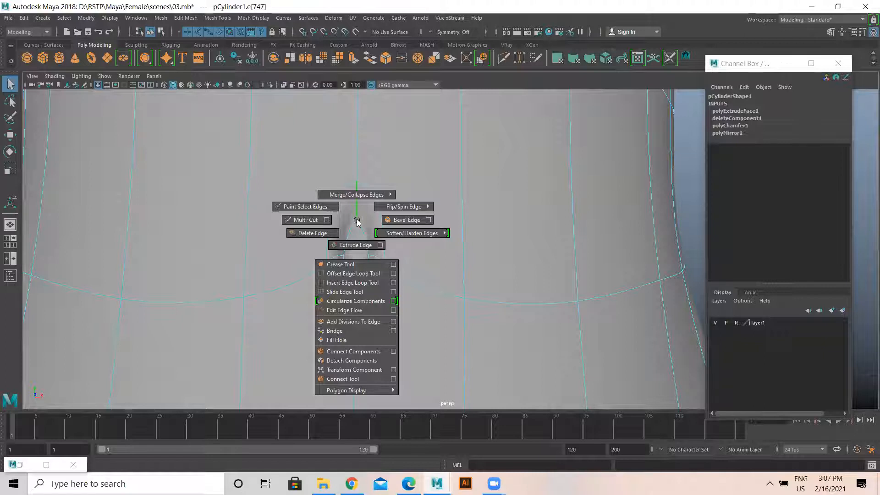
shift+right_drag(358, 223, 340, 287)
drag(357, 222, 356, 296)
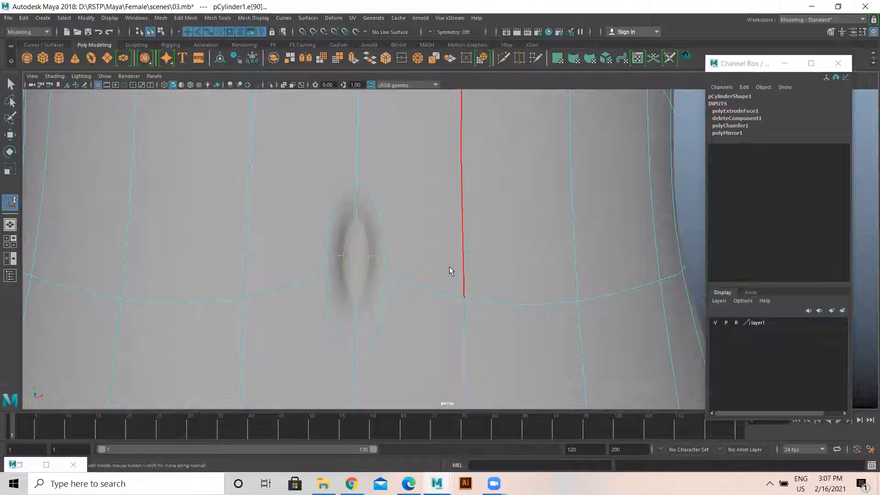
key(1)
click(435, 264)
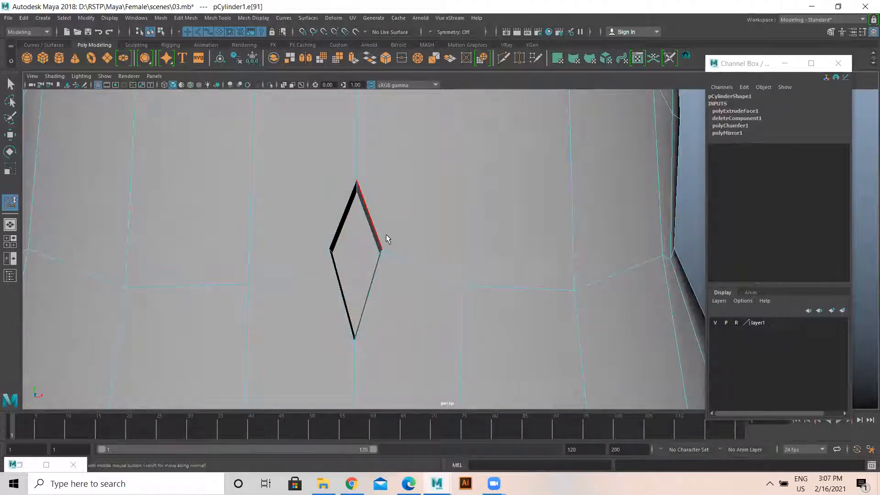
Apply Edit Edge Flow to the navel's inner rim edge in smooth preview and return to object mode
key(3)
scroll(380, 276, up, 5)
right_drag(253, 222, 253, 197)
drag(237, 269, 172, 269)
drag(274, 282, 236, 264)
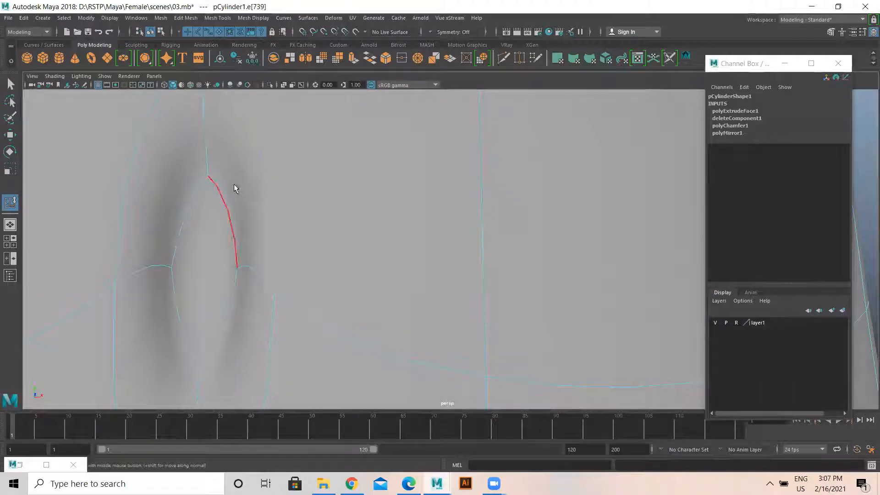
click(185, 18)
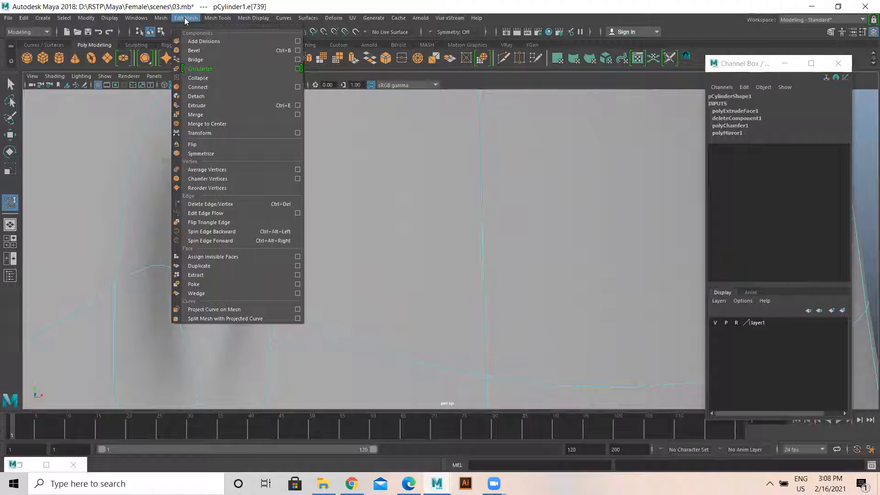
click(215, 213)
drag(216, 146, 216, 201)
drag(205, 309, 198, 375)
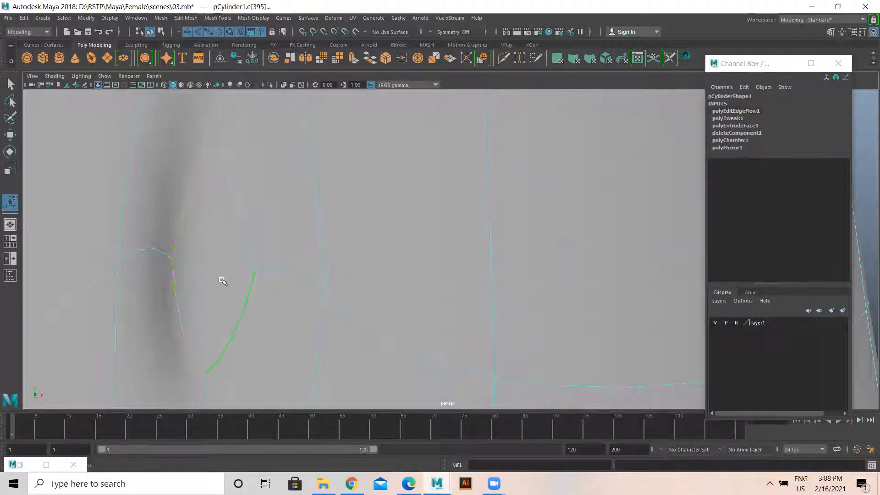
drag(172, 259, 261, 270)
click(235, 142)
right_drag(236, 151, 262, 139)
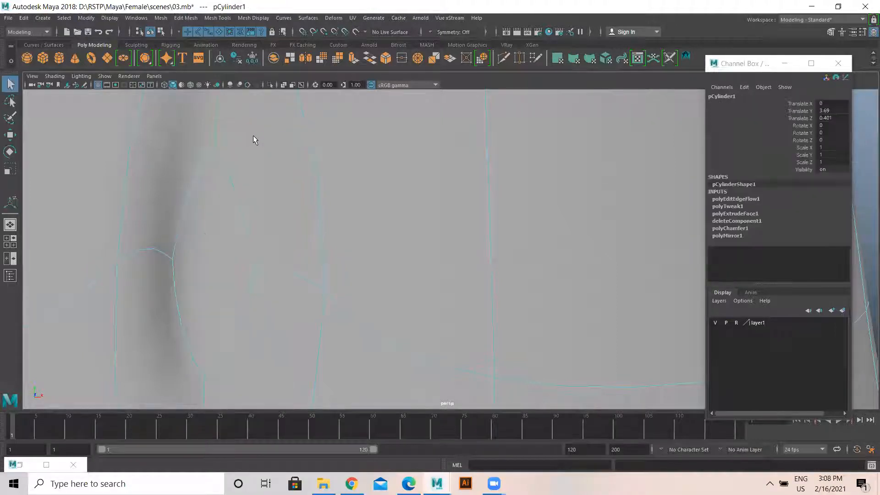
mouse_move(278, 177)
right_down()
mouse_move(306, 182)
mouse_move(287, 168)
mouse_move(280, 179)
right_up()
click(218, 18)
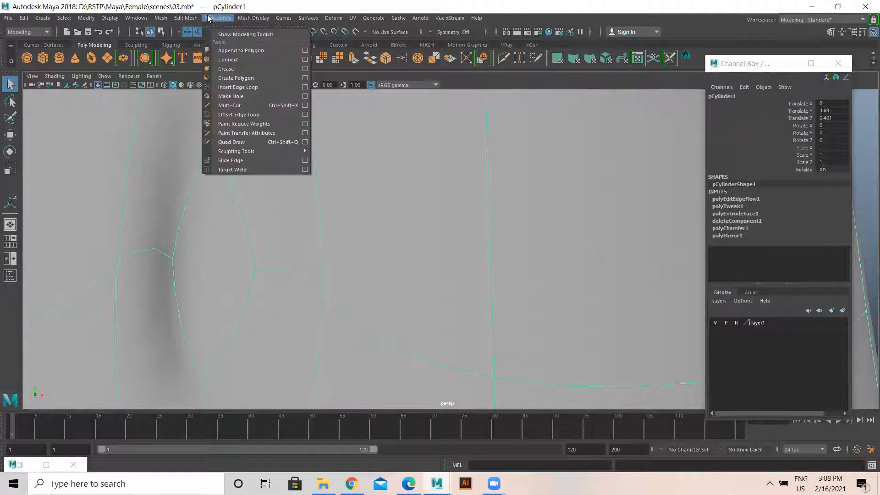
mouse_move(195, 19)
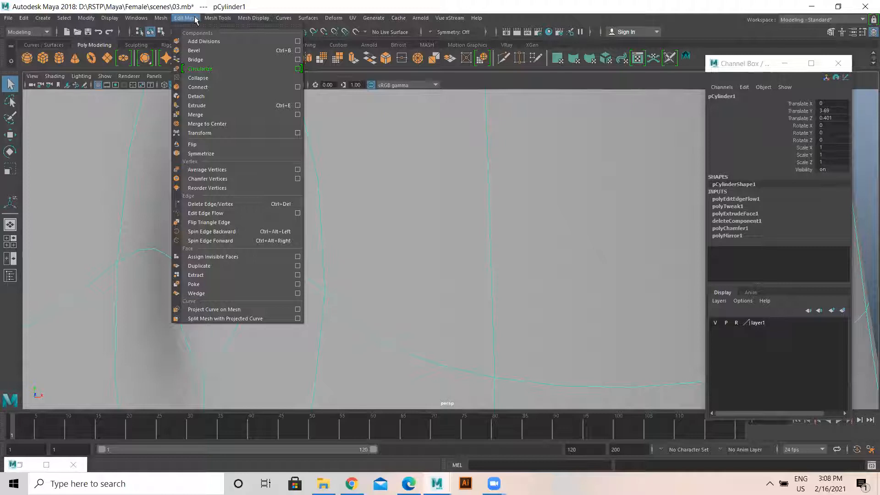
click(348, 192)
Compare the navel recess in smooth preview and low-poly display from the front of the torso
right_drag(207, 221, 170, 251)
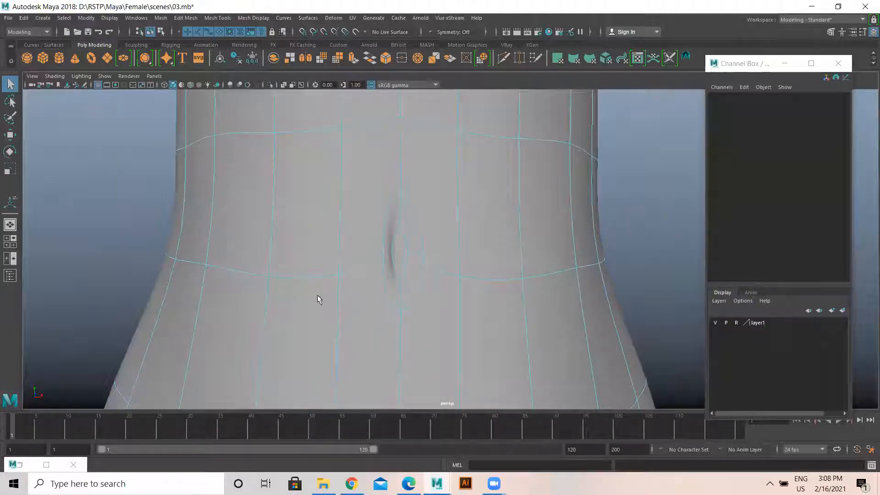
alt+drag(320, 299, 399, 302)
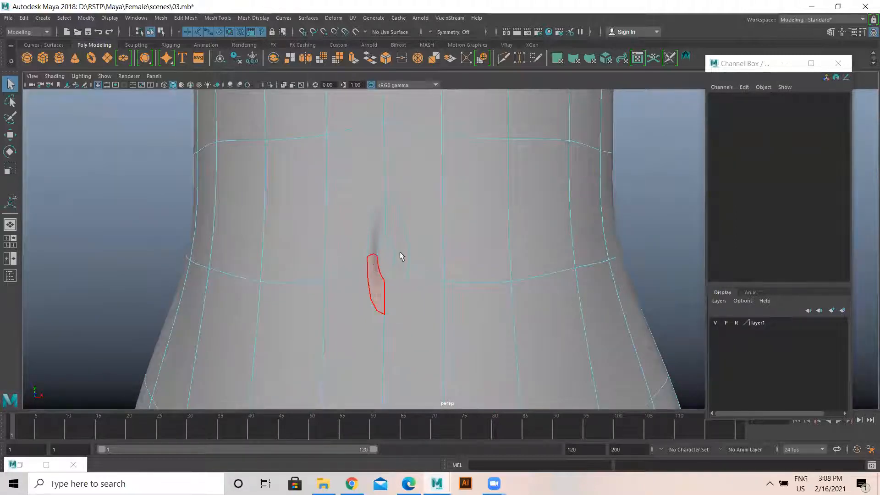
key(2)
key(1)
right_drag(422, 221, 476, 307)
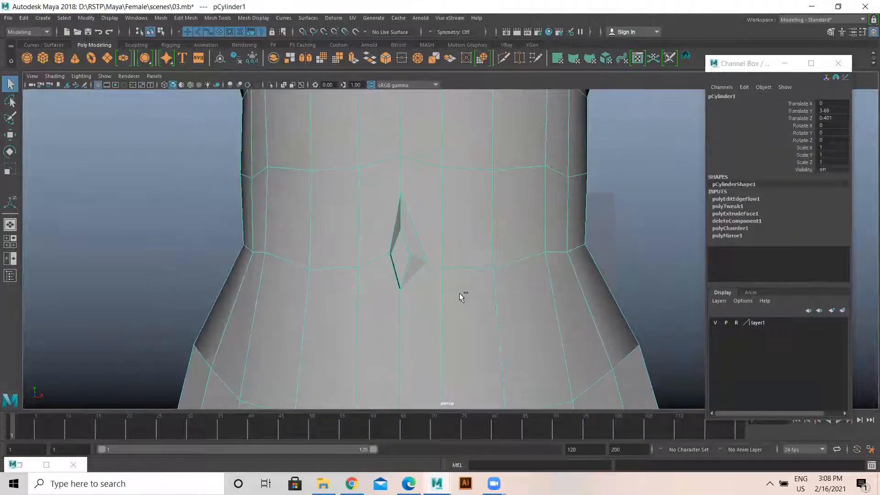
key(3)
click(221, 219)
click(439, 253)
Undo the Edit Edge Flow and the preceding vertex tweaks on the navel rim, and return to the unselected low-poly display
key(ctrl+z)
key(ctrl+z)
key(ctrl+z)
key(ctrl+z)
key(ctrl+z)
key(ctrl+z)
key(ctrl+z)
key(ctrl+z)
key(ctrl+z)
key(ctrl+z)
key(ctrl+z)
key(ctrl+z)
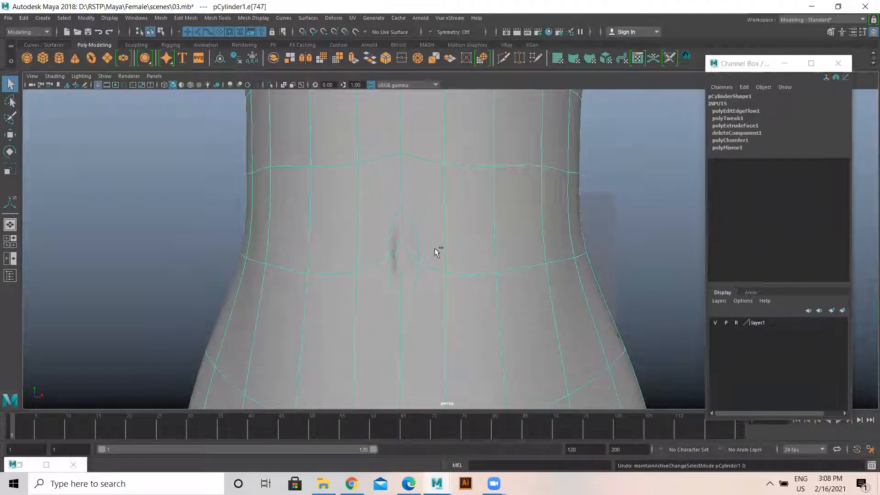
key(ctrl+z)
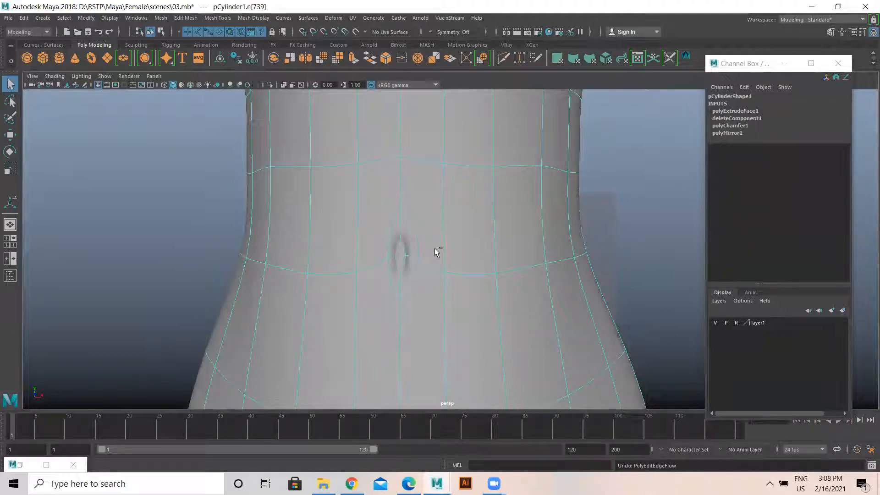
right_drag(433, 249, 656, 182)
key(ctrl+z)
click(656, 179)
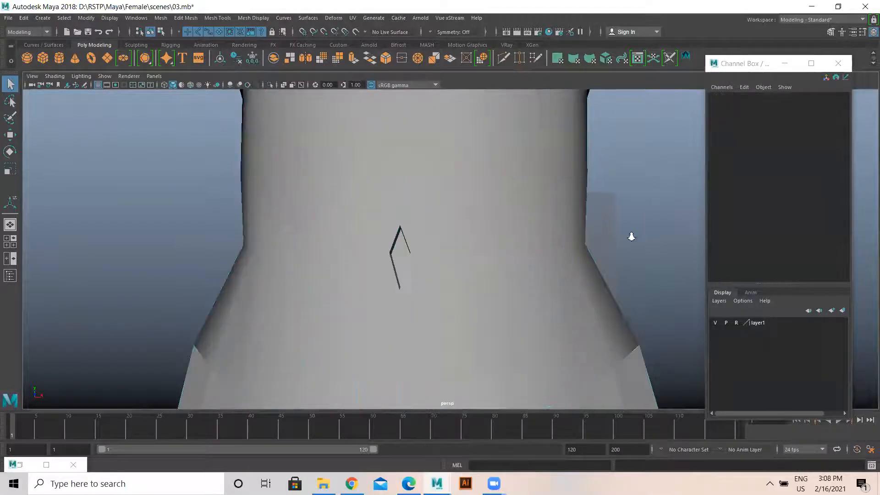
Check the two open leg holes from below and save the scene
scroll(631, 236, down, 8)
scroll(505, 250, down, 3)
alt+drag(505, 249, 438, 207)
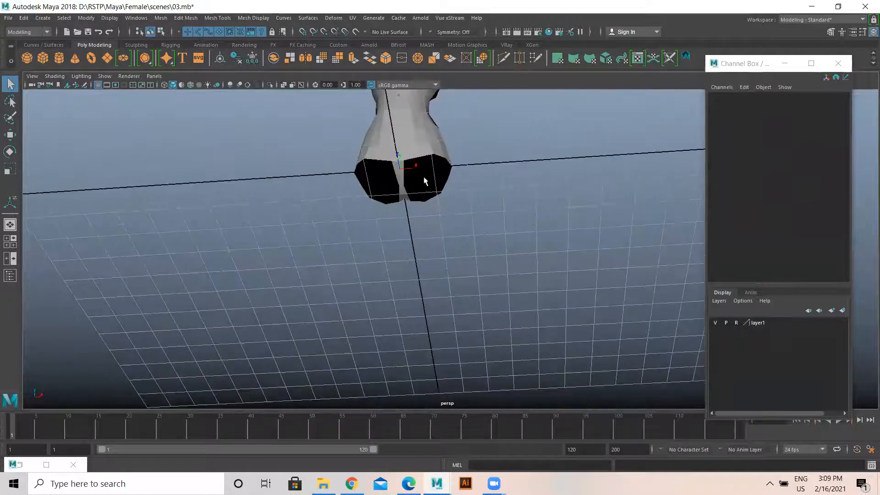
scroll(362, 201, up, 5)
alt+middle_drag(369, 197, 377, 250)
right_click(394, 157)
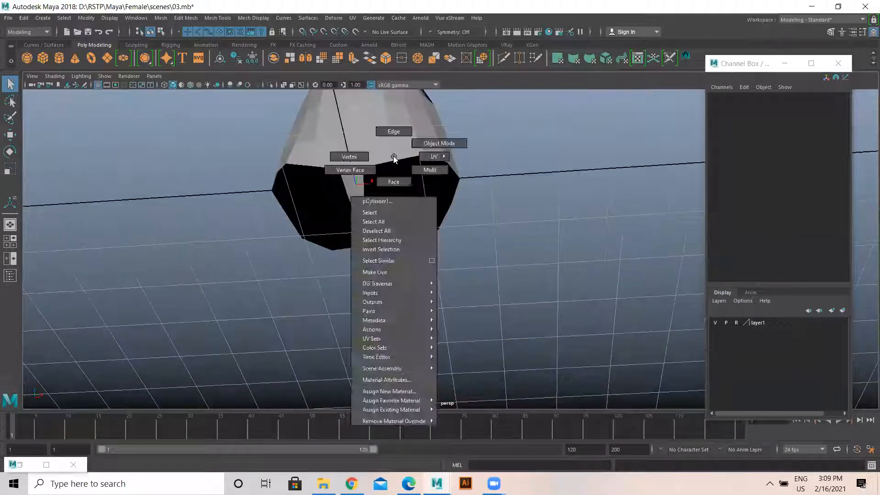
alt+drag(494, 221, 403, 230)
key(ctrl+s)
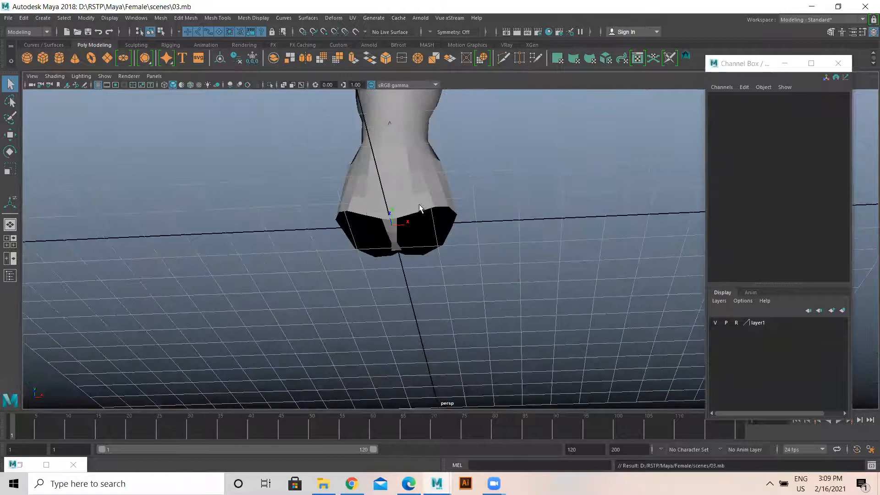
Extrude the border edges of one leg opening and move the new ring down and outward along the thigh in the front reference
alt+drag(424, 193, 422, 130)
right_drag(414, 182, 412, 149)
click(427, 226)
click(441, 216)
alt+drag(440, 254, 435, 269)
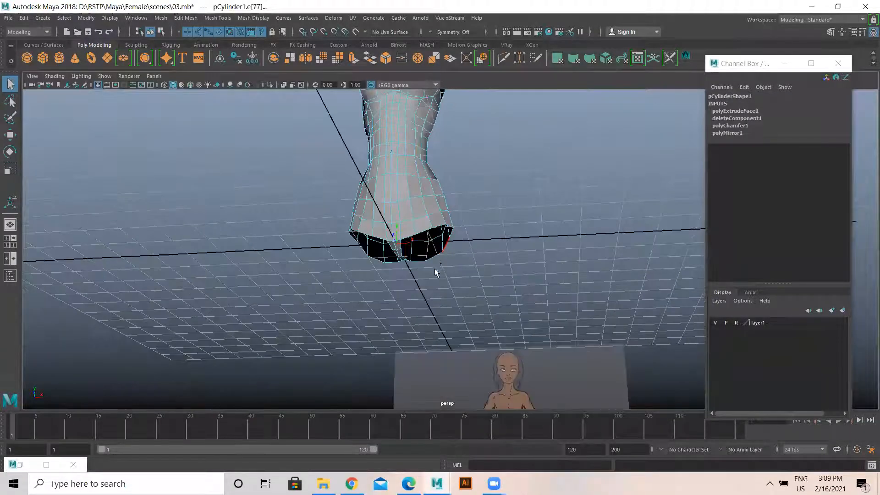
click(435, 258)
key(space)
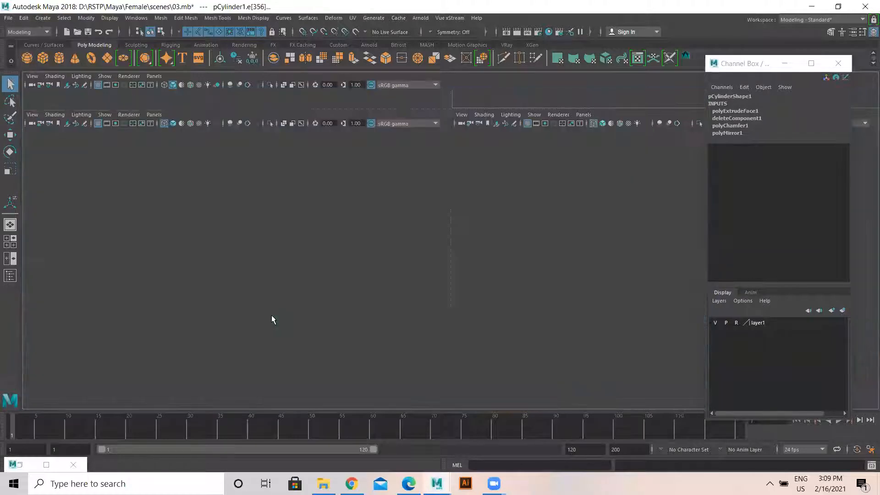
key(space)
scroll(412, 292, down, 10)
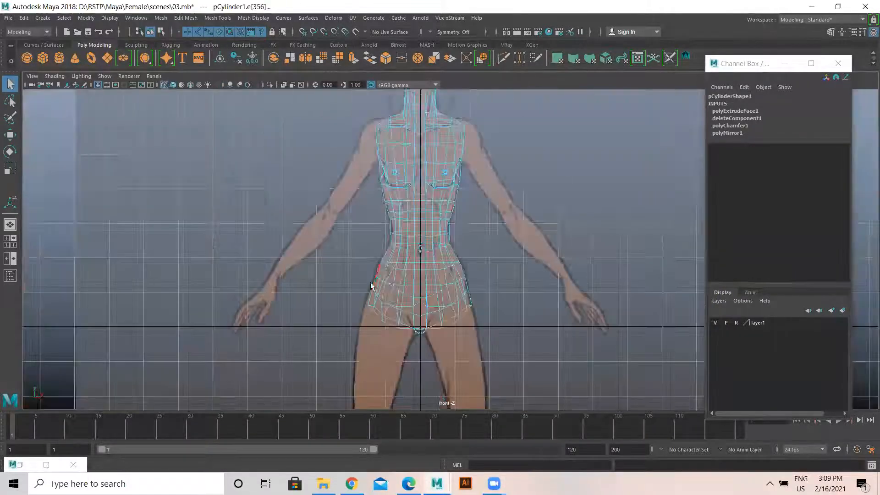
alt+middle_drag(370, 289, 338, 232)
scroll(432, 244, up, 4)
shift+right_drag(409, 232, 403, 255)
key(w)
drag(374, 217, 380, 237)
key(r)
key(w)
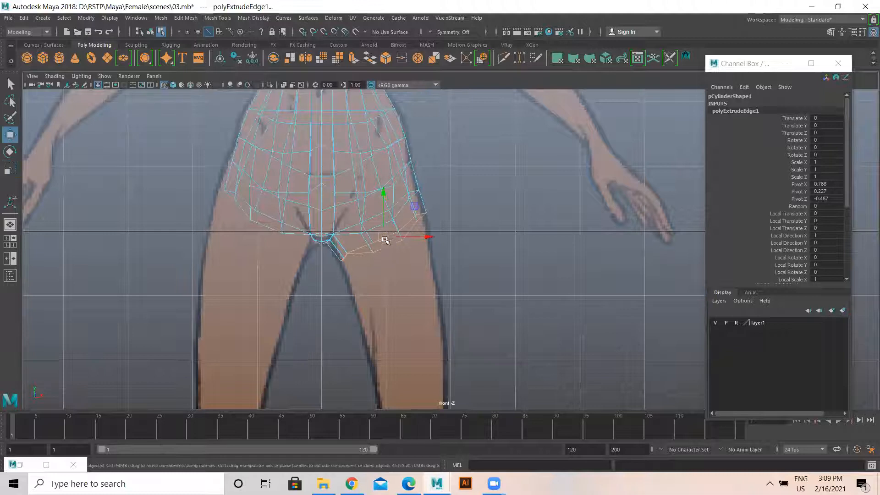
Extrude the leg border edges again, lower them along the thigh, and scale and align the ring to the side reference
key(space)
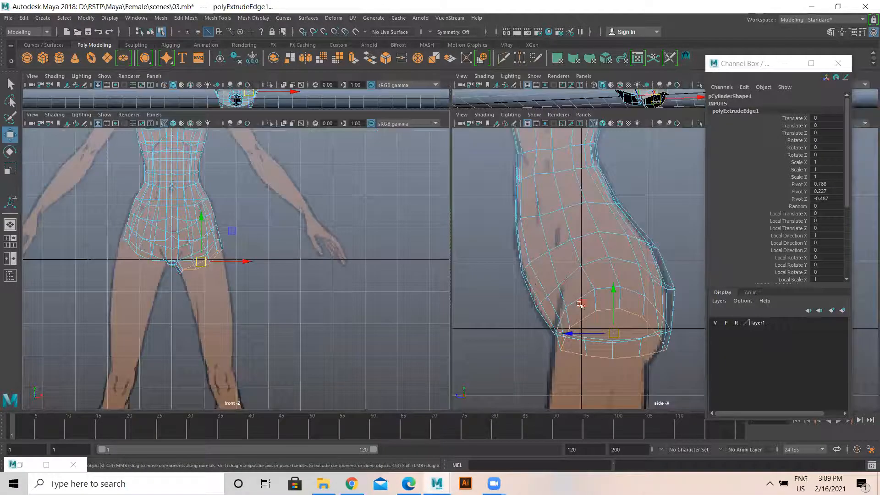
key(space)
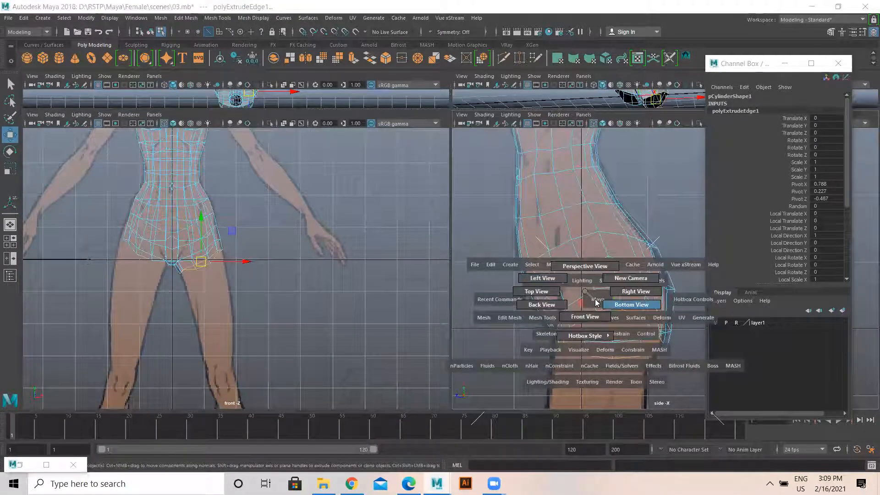
key(ctrl+space)
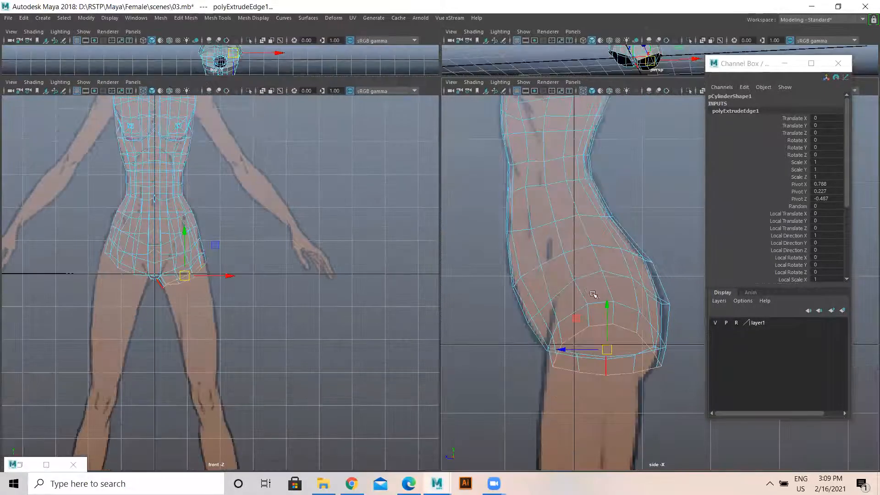
alt+middle_drag(592, 294, 578, 237)
scroll(534, 254, up, 2)
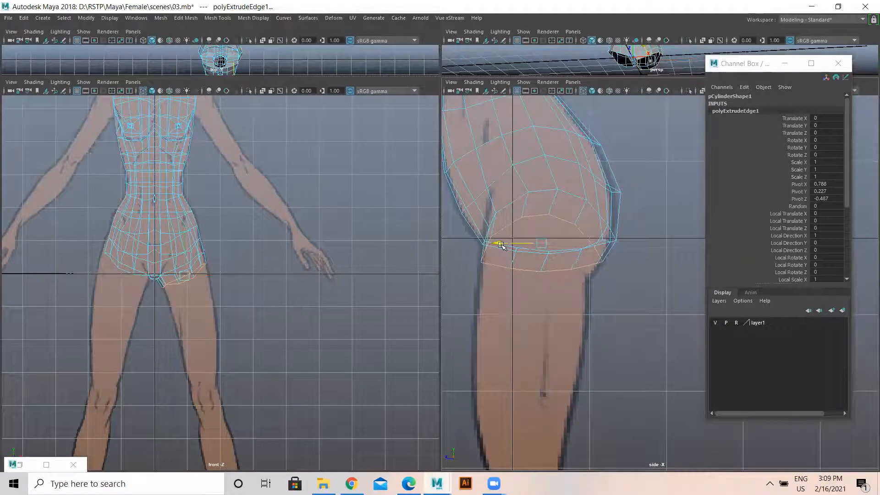
key(ctrl+e)
drag(186, 276, 192, 296)
key(r)
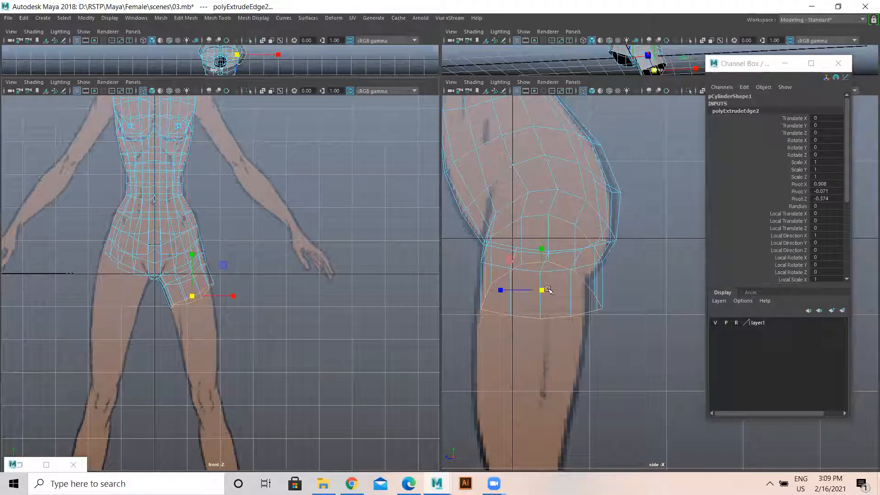
drag(542, 290, 533, 288)
key(w)
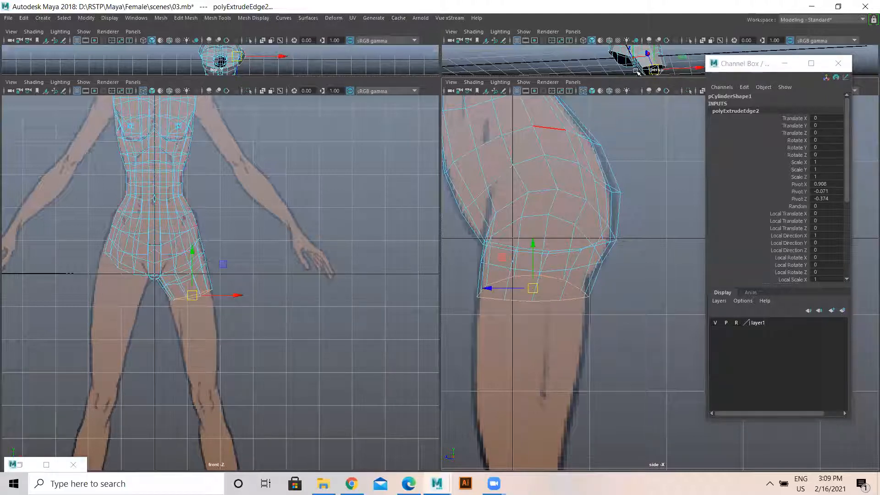
Adjust the front inner edges of the new thigh opening near the crotch, working from below
key(space)
alt+drag(414, 217, 431, 180)
scroll(534, 217, up, 4)
alt+drag(373, 172, 361, 212)
alt+drag(459, 204, 419, 246)
alt+middle_drag(418, 245, 419, 187)
right_drag(403, 192, 399, 154)
click(376, 188)
shift+click(393, 213)
alt+drag(416, 234, 405, 104)
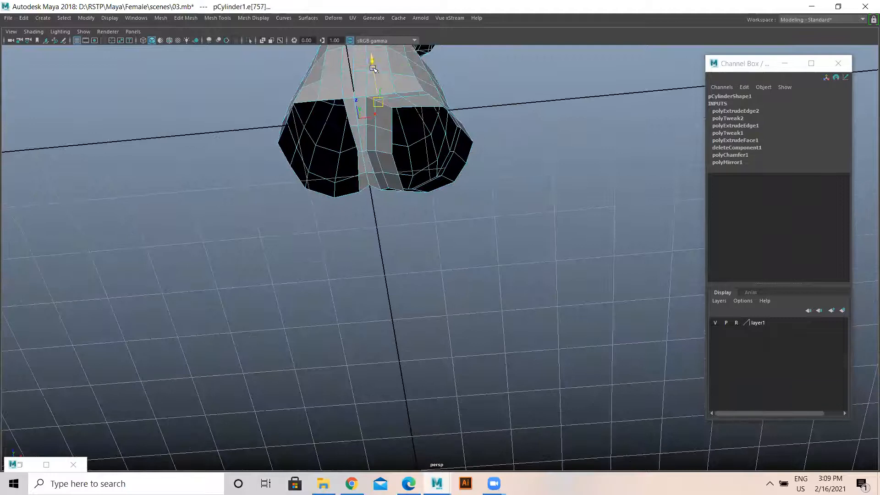
alt+drag(433, 173, 377, 176)
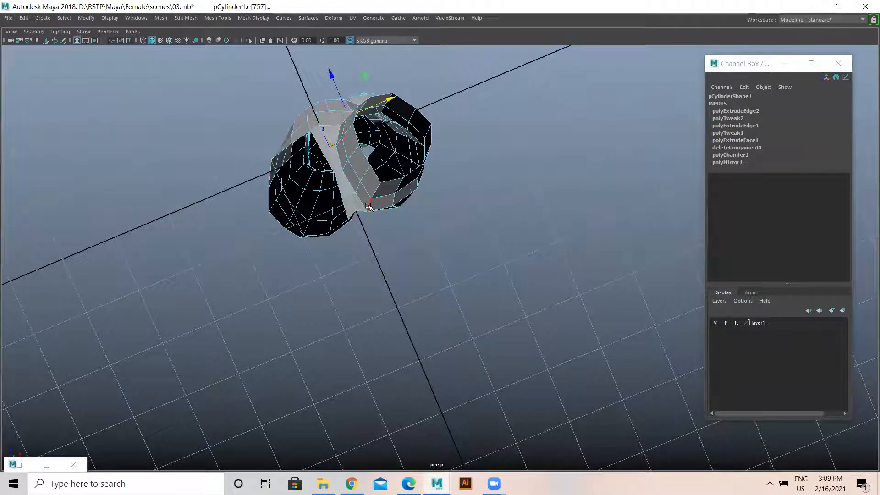
Shift the rear inner edges of the thigh opening to round its outline
click(372, 192)
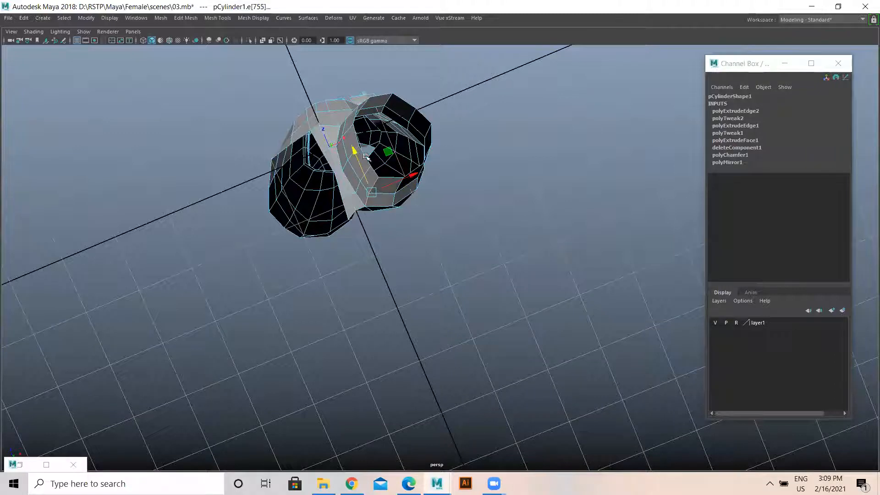
alt+drag(407, 179, 417, 152)
click(396, 172)
drag(368, 137, 373, 136)
Examine the torso and new upper thigh from several angles in smooth preview and low-poly display
alt+drag(424, 207, 429, 313)
right_drag(363, 224, 389, 211)
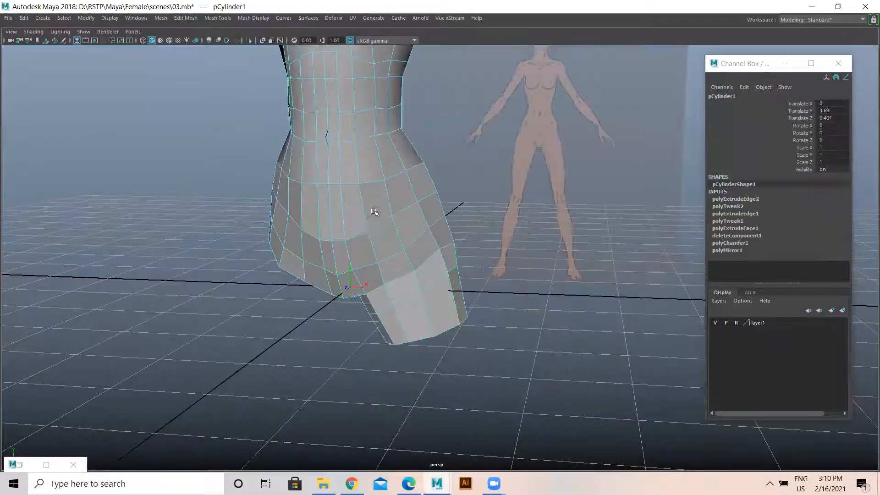
key(3)
click(462, 392)
alt+drag(570, 353, 411, 305)
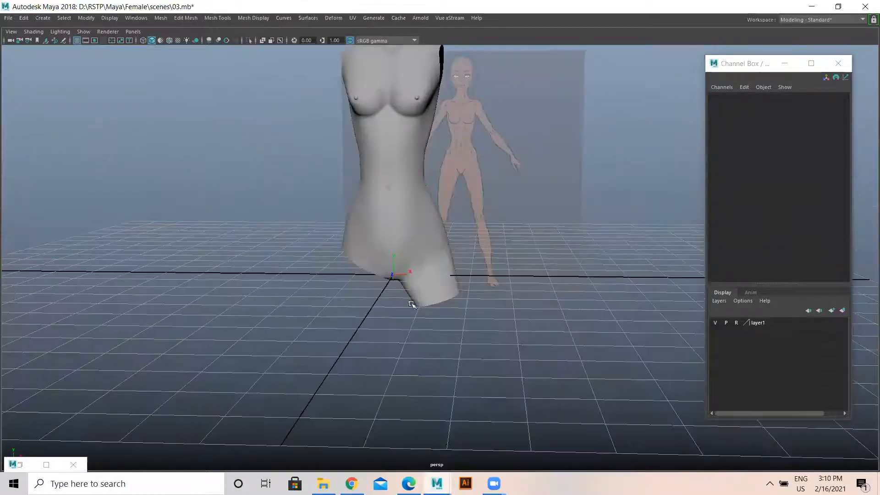
alt+drag(496, 289, 510, 301)
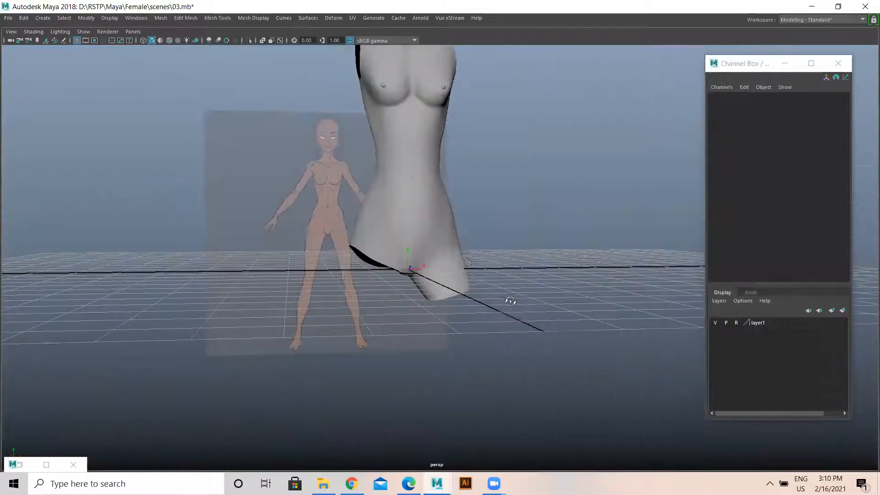
click(438, 246)
alt+right_drag(444, 198, 403, 90)
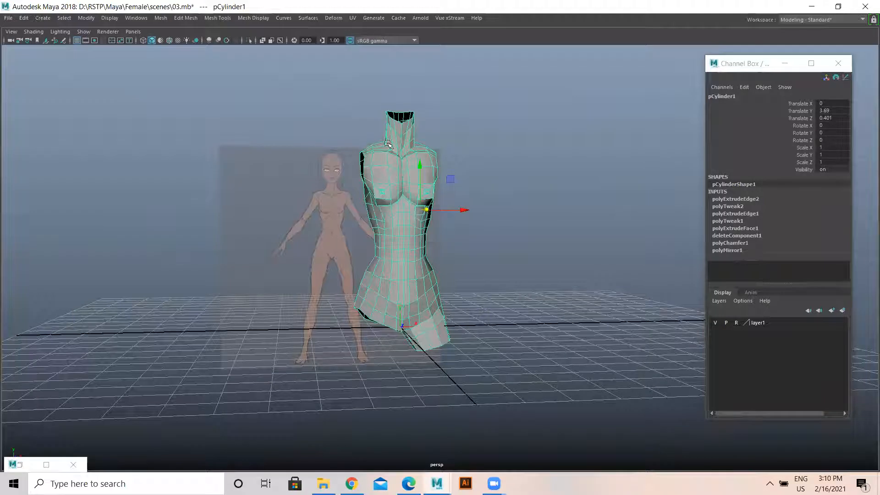
alt+drag(397, 171, 417, 259)
Save the scene with the extruded upper thigh
key(space)
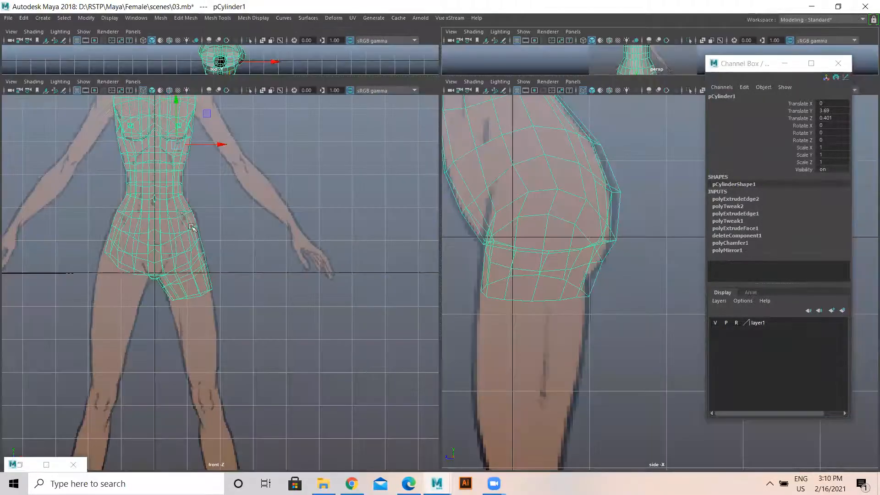
key(space)
alt+right_drag(435, 194, 429, 177)
key(ctrl+s)
alt+middle_drag(425, 170, 421, 244)
Delete all faces of the body half that has no extruded thigh, up to the centre line
right_drag(365, 156, 361, 184)
drag(262, 107, 376, 363)
scroll(370, 254, up, 2)
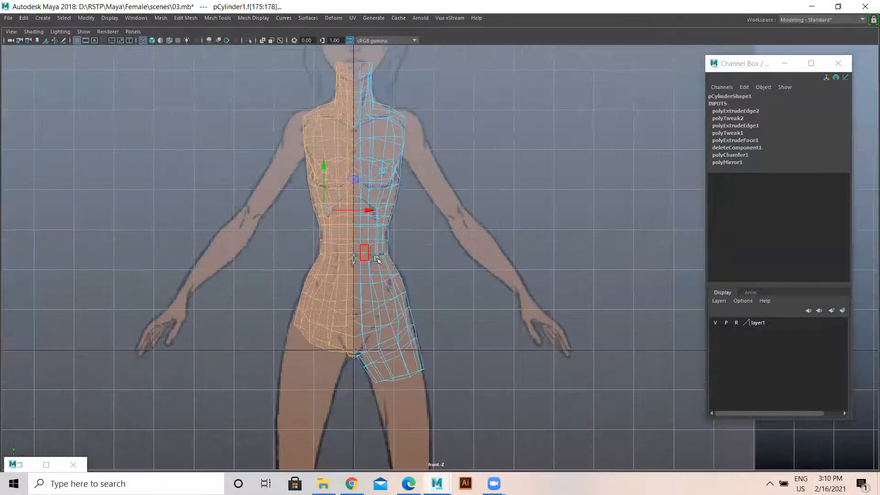
scroll(376, 234, up, 1)
alt+middle_drag(374, 226, 375, 339)
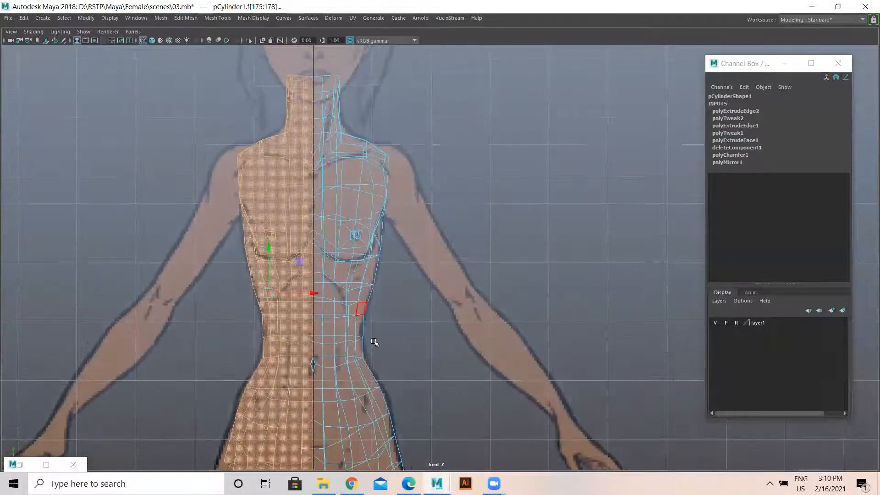
key(Delete)
click(375, 178)
click(426, 168)
Select the edge loop around the thigh opening and scale it to fit the thigh width in the side reference
key(space)
key(space)
alt+drag(451, 198, 428, 209)
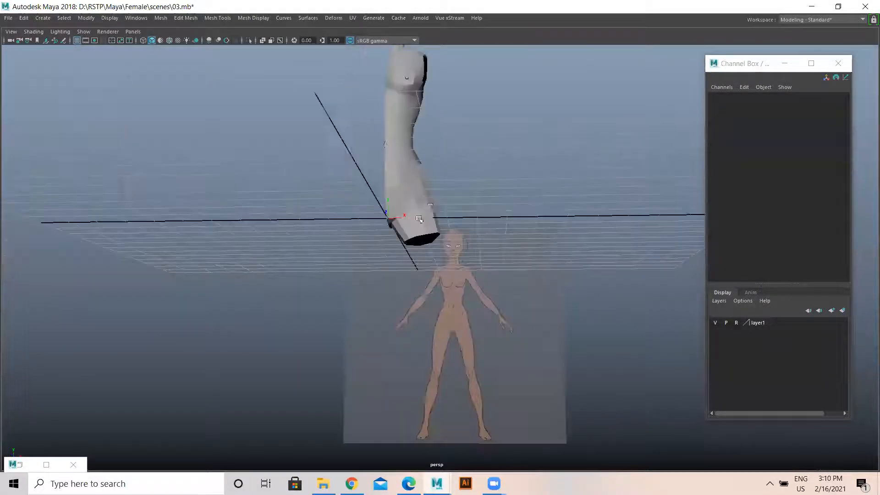
click(436, 235)
alt+drag(434, 259, 397, 230)
alt+right_drag(397, 231, 608, 261)
right_drag(389, 169, 387, 136)
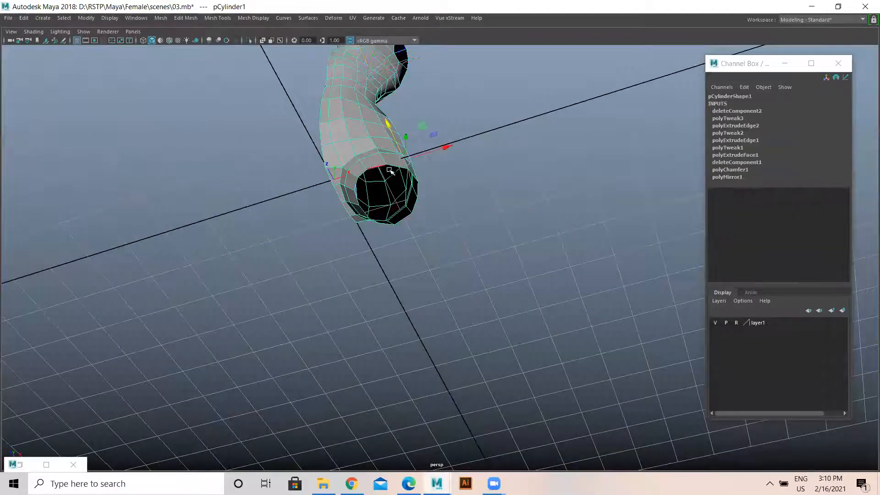
double_click(391, 168)
key(space)
key(space)
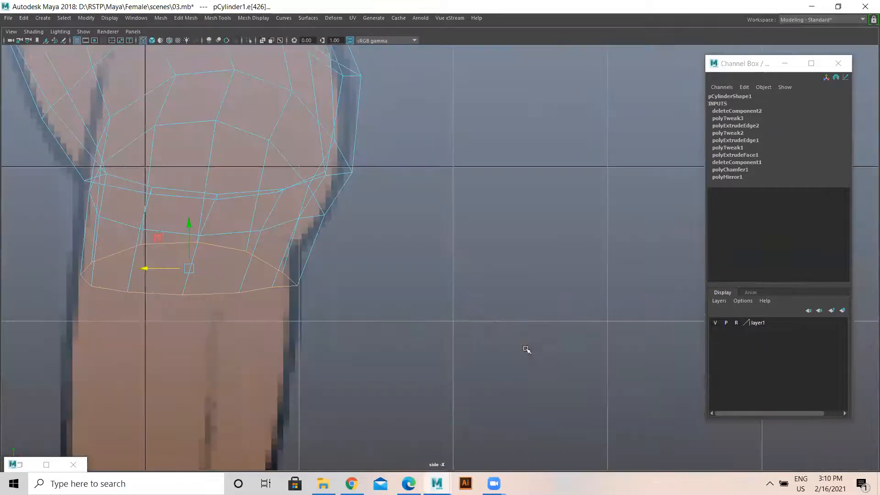
alt+middle_drag(326, 282, 480, 292)
key(r)
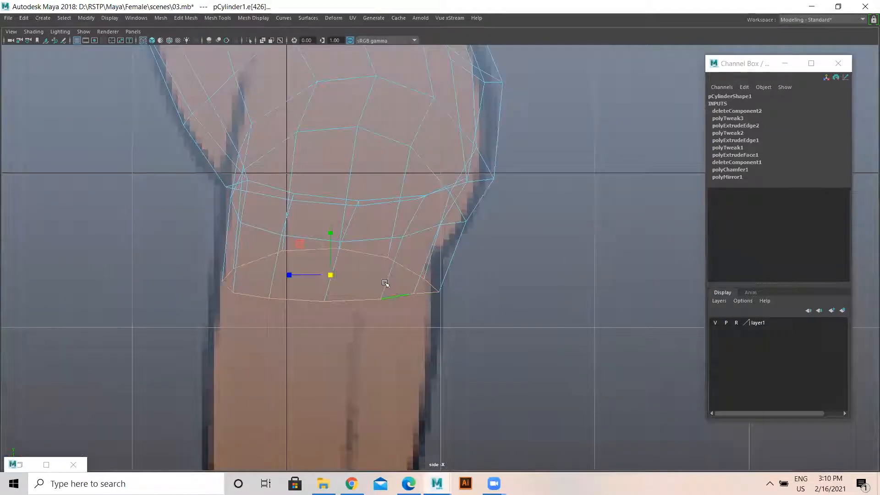
drag(330, 276, 287, 273)
key(w)
Shift the thigh opening's edge loop sideways to fit the thigh outline in the front reference
key(space)
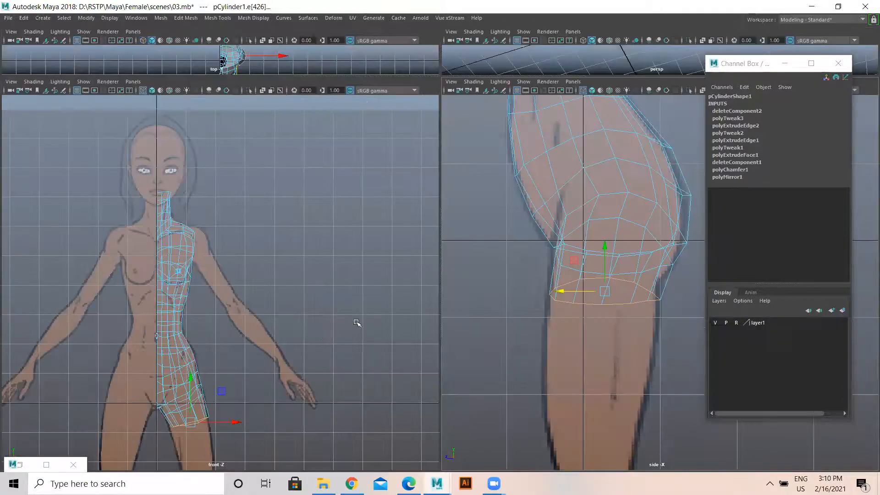
alt+middle_drag(204, 347, 231, 208)
alt+right_drag(232, 208, 323, 260)
alt+right_drag(289, 236, 317, 220)
alt+middle_drag(280, 206, 283, 229)
drag(271, 190, 266, 190)
key(r)
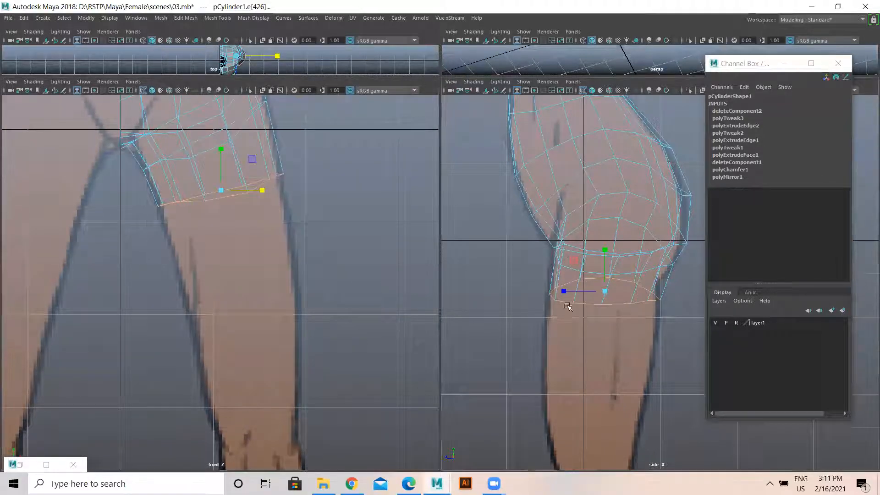
Extrude the thigh's open edge loop a short way down, then scale and shift it to match both references
alt+middle_drag(570, 305, 525, 250)
shift+right_drag(545, 257, 545, 277)
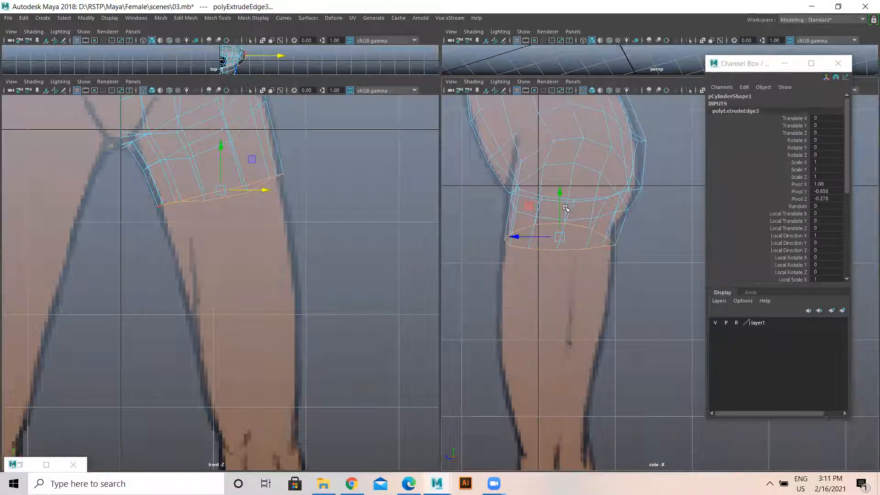
drag(558, 199, 551, 238)
drag(523, 287, 511, 284)
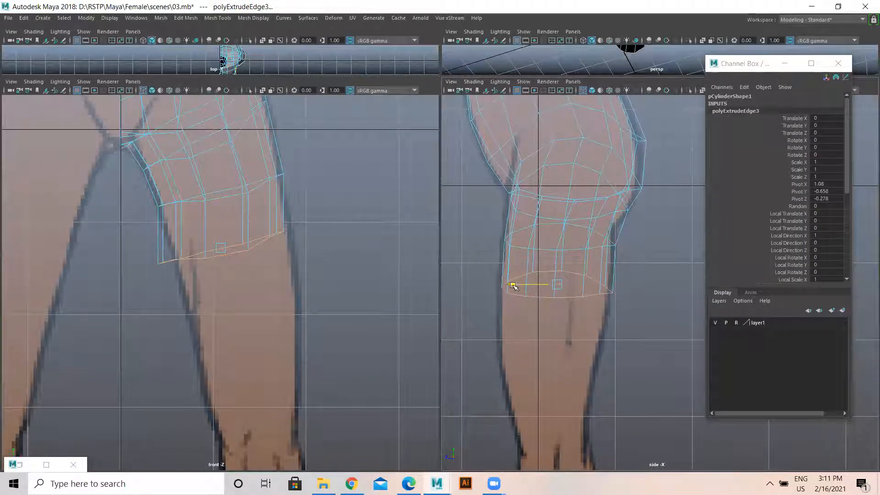
key(r)
drag(557, 244, 557, 270)
key(w)
drag(264, 248, 278, 242)
Extrude the loop again to the lower thigh and fit it to the leg outline in front and side views
key(ctrl+e)
key(w)
drag(233, 209, 244, 297)
drag(278, 327, 234, 330)
key(r)
key(w)
alt+middle_drag(548, 361, 544, 295)
drag(512, 291, 500, 289)
Extrude the open loop down to just above the knee and narrow it to the side reference
key(ctrl+e)
drag(557, 298, 554, 369)
alt+middle_drag(568, 324, 563, 203)
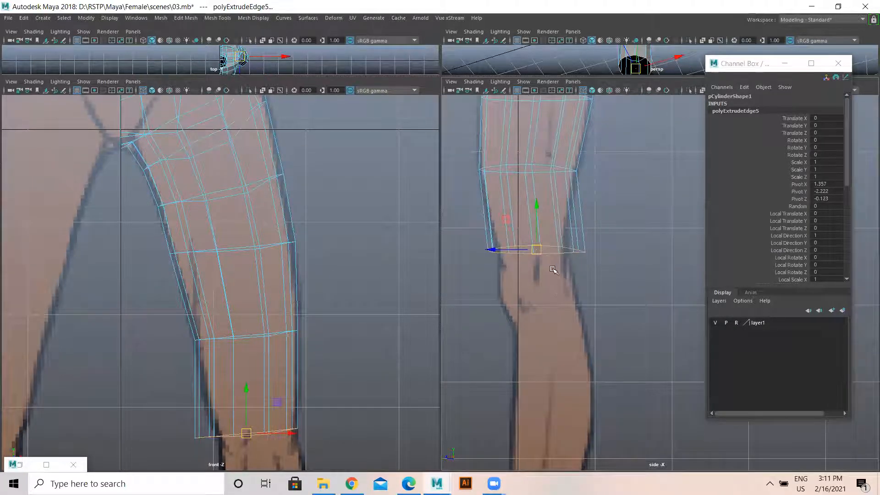
drag(539, 250, 533, 251)
click(534, 251)
click(535, 250)
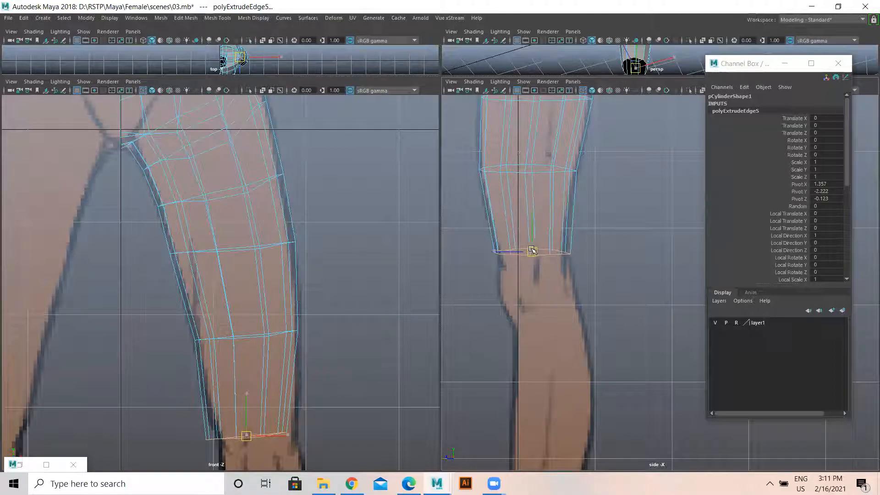
Align the open loop above the knee sideways with the leg in the front reference
scroll(300, 257, down, 5)
scroll(222, 270, up, 3)
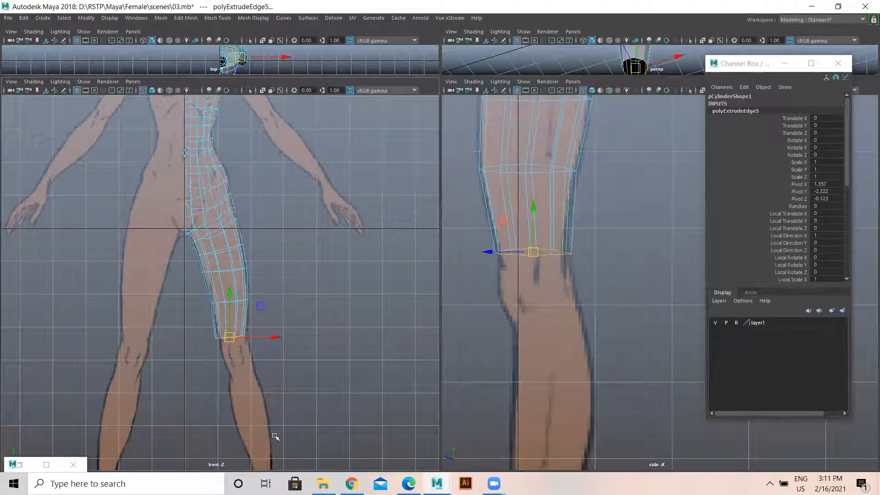
scroll(274, 339, up, 3)
drag(285, 405, 291, 402)
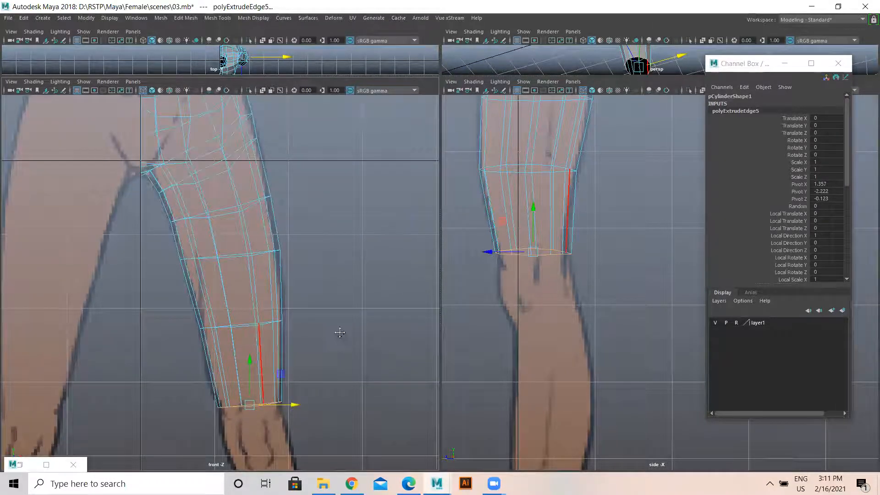
alt+middle_drag(278, 447, 282, 285)
scroll(285, 291, down, 5)
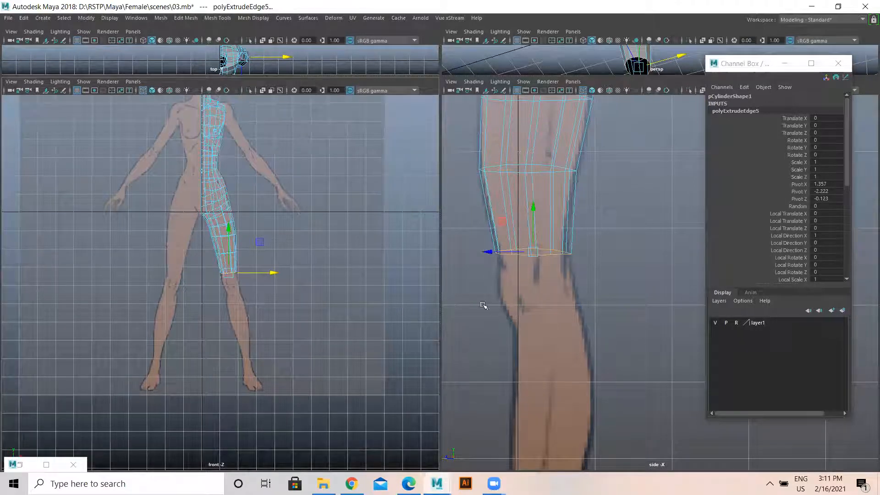
Extrude a short segment down to the middle of the knee and shift it onto the reference outline
key(ctrl+e)
drag(532, 255, 535, 278)
scroll(270, 291, up, 8)
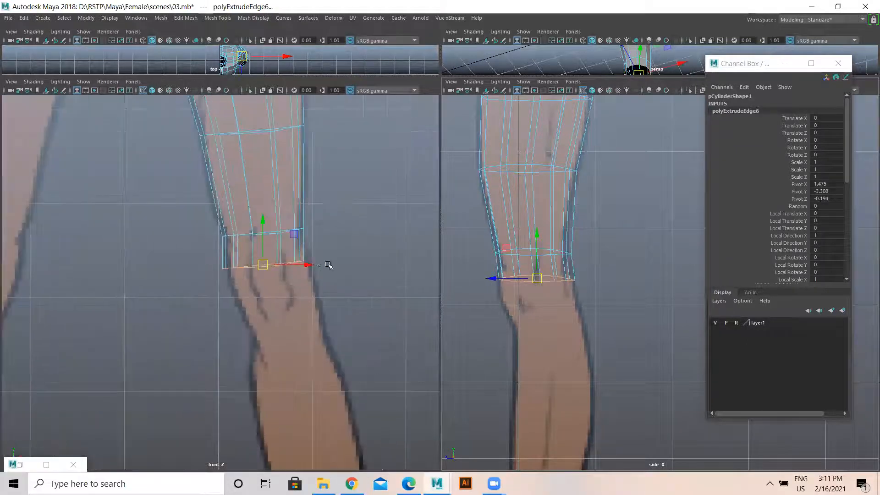
drag(308, 269, 276, 280)
alt+middle_drag(422, 296, 411, 268)
Extrude another segment to just below the knee, moving and scaling its loop to fit both references
key(ctrl+e)
drag(537, 290, 552, 326)
drag(310, 284, 269, 287)
key(r)
key(w)
alt+middle_drag(584, 370, 570, 238)
Extrude the open loop from below the knee to the upper calf and size it to the reference
key(ctrl+e)
key(w)
drag(540, 197, 550, 266)
key(r)
drag(310, 365, 330, 368)
alt+middle_drag(593, 330, 589, 236)
Extrude the leg to the lower part of the calf muscle and shift the loop outward to the front reference
key(ctrl+e)
drag(548, 178, 535, 247)
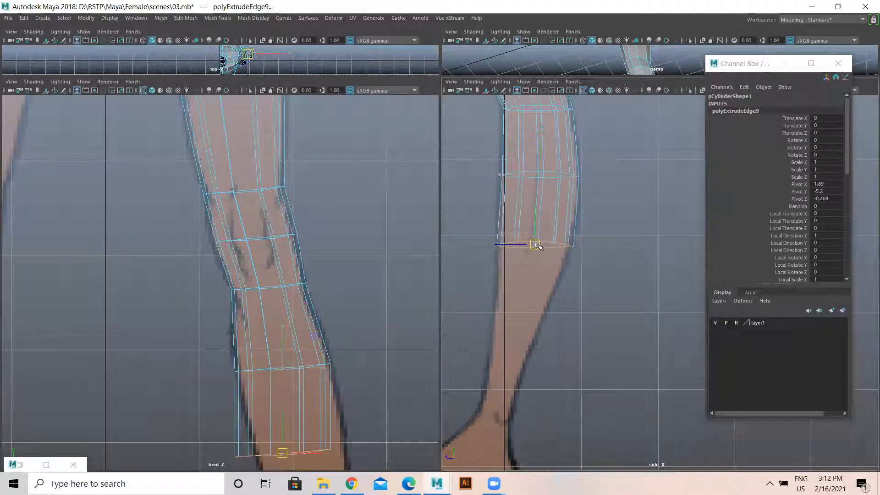
alt+middle_drag(322, 256, 346, 59)
mouse_move(338, 255)
mouse_down()
mouse_move(356, 254)
mouse_move(348, 255)
mouse_up()
Extrude the leg down the shin, narrowing the loop and centring it on the leg in both views
key(ctrl+e)
key(w)
alt+middle_drag(325, 300, 322, 227)
drag(305, 180, 316, 300)
key(r)
key(w)
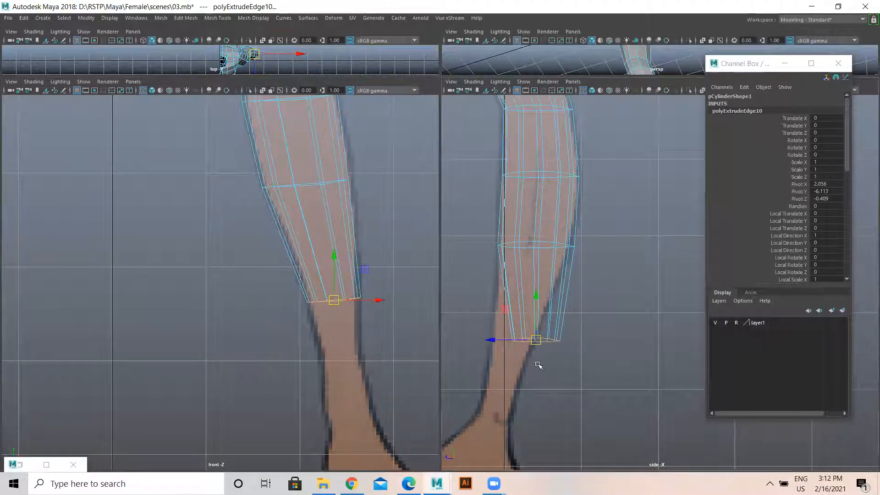
alt+middle_drag(538, 366, 537, 321)
drag(502, 296, 481, 296)
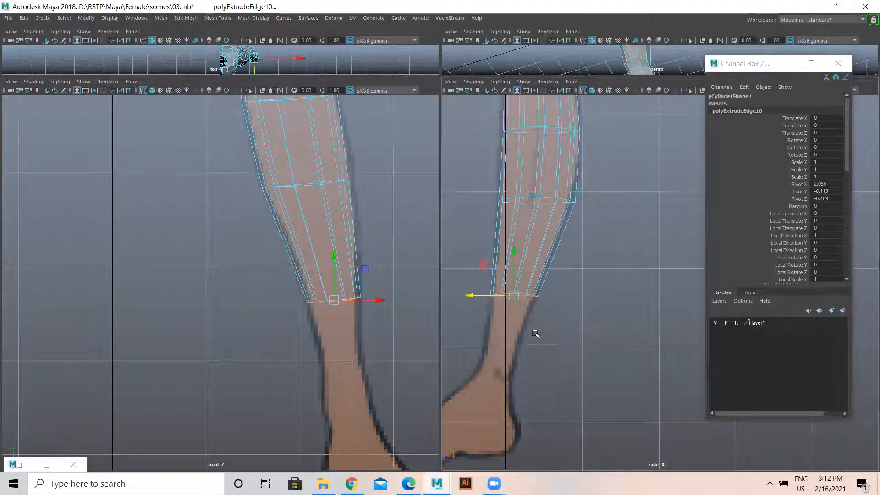
Extrude the leg to the ankle, then scale the loop down and align it with both references
alt+middle_drag(536, 334, 540, 305)
key(ctrl+e)
key(w)
drag(521, 279, 487, 344)
key(r)
key(w)
click(489, 344)
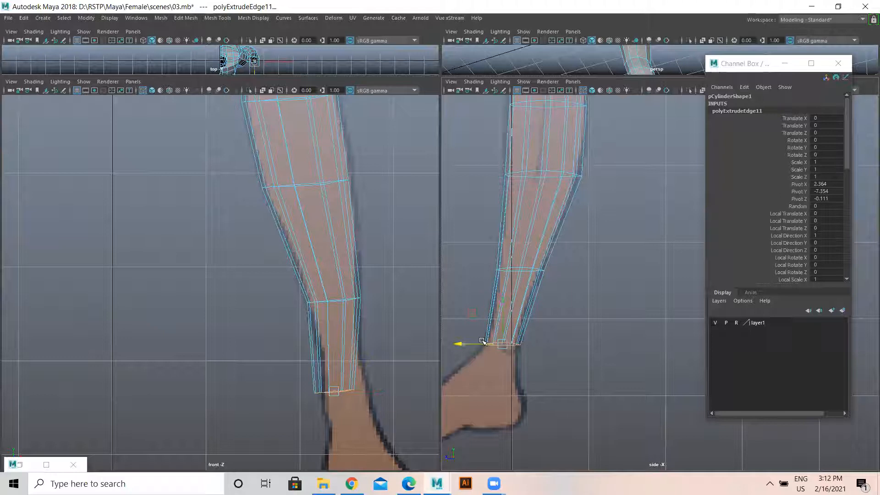
alt+middle_drag(365, 359, 362, 309)
drag(381, 339, 386, 339)
scroll(359, 319, down, 7)
alt+middle_drag(246, 325, 246, 301)
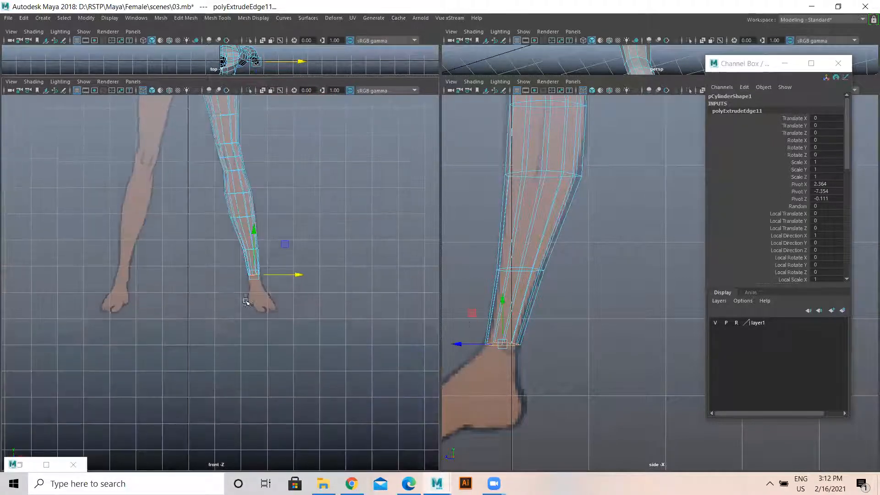
Examine the extruded lower leg in perspective, picking faces on the front of the calf
key(space)
alt+drag(328, 304, 457, 336)
alt+drag(372, 167, 356, 249)
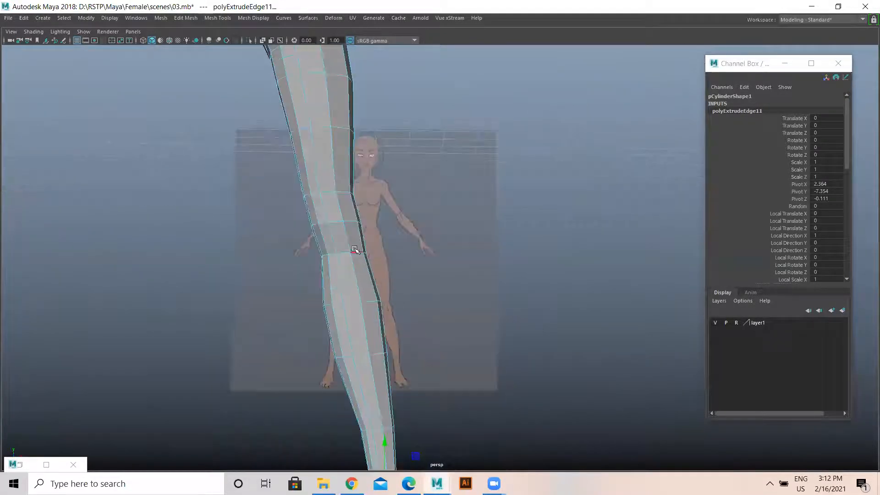
alt+right_drag(338, 305, 395, 317)
alt+middle_drag(333, 294, 353, 252)
right_drag(350, 221, 316, 225)
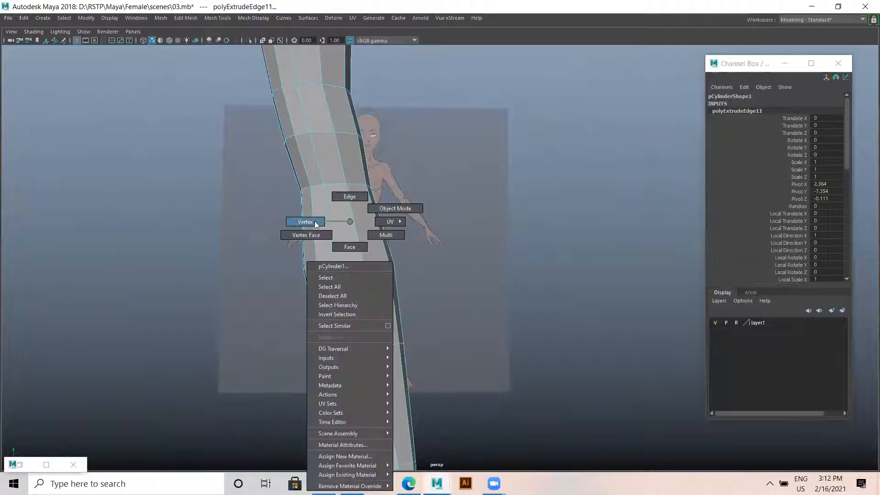
right_drag(346, 196, 332, 245)
click(333, 301)
click(325, 301)
alt+drag(328, 303, 367, 356)
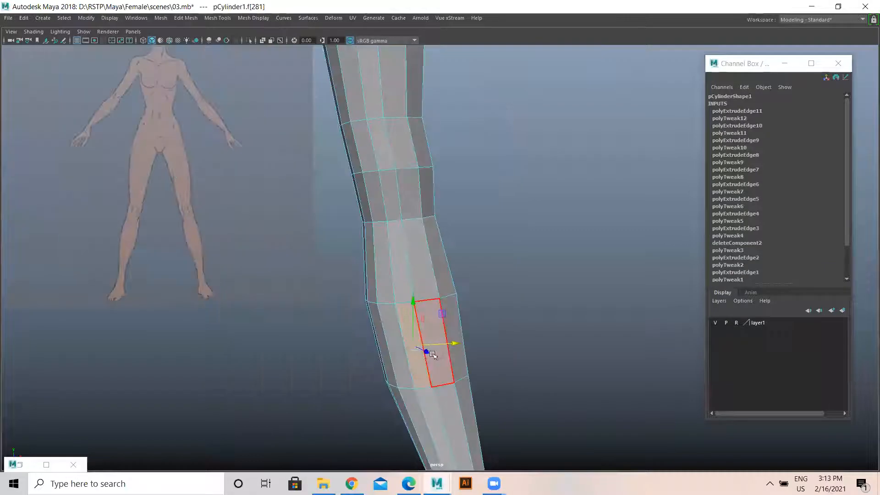
key(q)
drag(434, 346, 452, 339)
alt+drag(451, 339, 413, 300)
Move the lengthwise edges on the front of the calf to shape the shin
right_drag(389, 222, 376, 185)
click(364, 237)
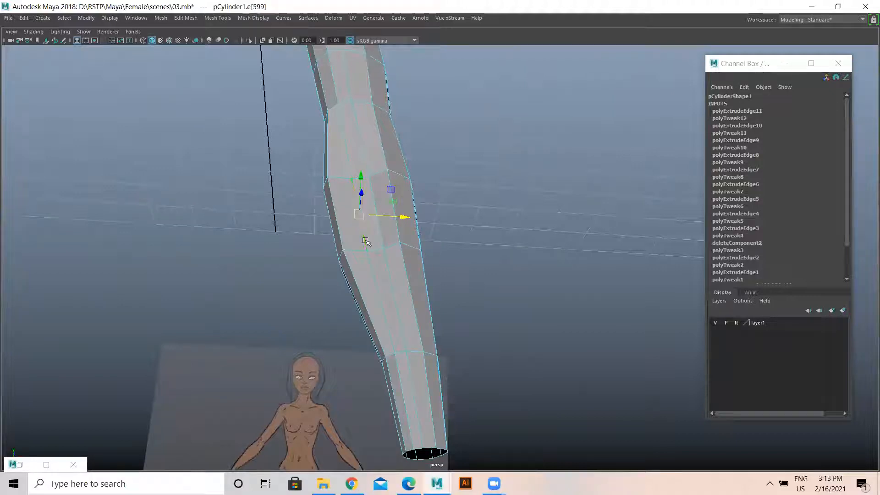
alt+drag(365, 240, 454, 259)
drag(564, 328, 292, 252)
click(294, 240)
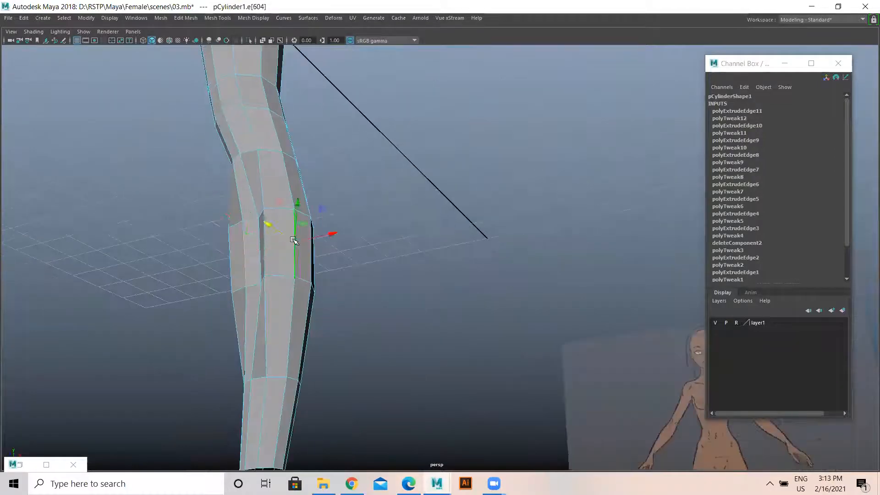
Select the lengthwise edge pairs on the front of the knee and shift them sideways to even their spacing
alt+drag(264, 225, 406, 331)
alt+drag(390, 294, 393, 221)
click(392, 199)
shift+click(399, 232)
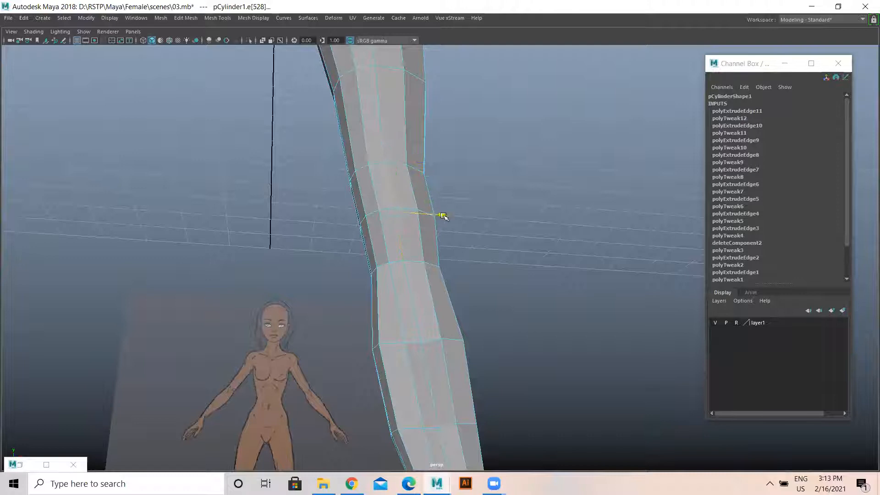
click(415, 195)
shift+click(424, 232)
alt+drag(446, 255, 387, 279)
Select the front knee faces across two rows, then extrude and scale them to start the kneecap
right_drag(383, 221, 384, 260)
click(358, 246)
shift+click(379, 249)
shift+click(398, 243)
shift+click(409, 262)
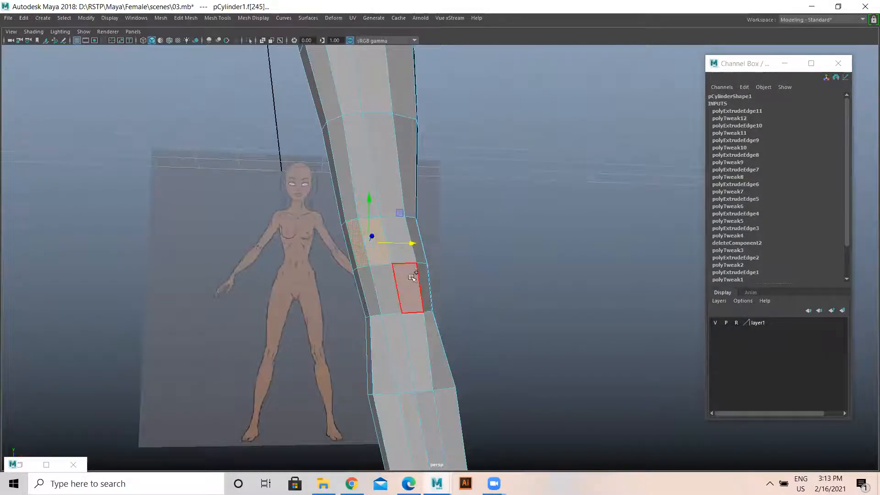
shift+click(403, 238)
shift+click(403, 285)
shift+click(388, 290)
shift+click(367, 292)
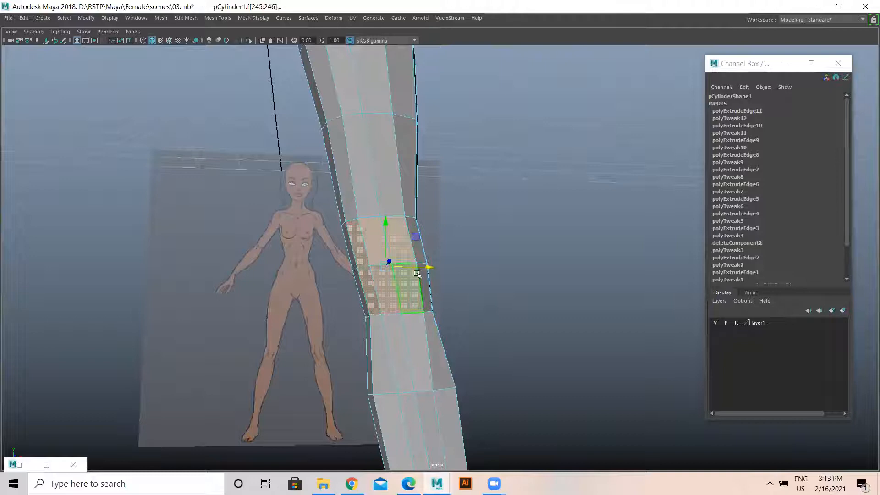
shift+click(425, 294)
alt+drag(444, 324, 488, 369)
key(space)
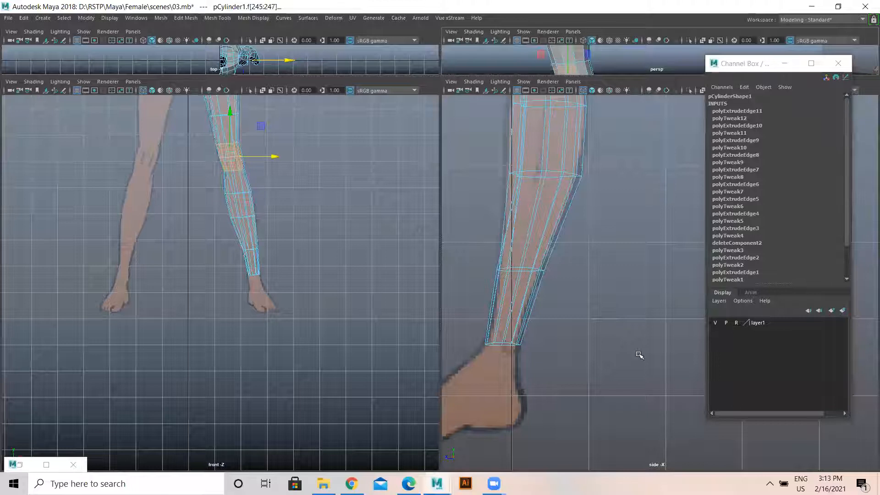
key(space)
scroll(493, 254, down, 6)
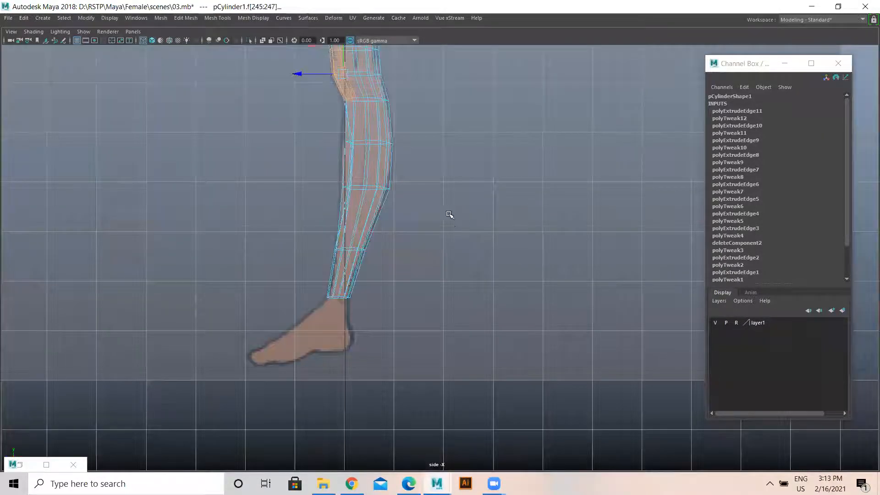
alt+middle_drag(454, 230, 474, 334)
alt+middle_drag(484, 221, 496, 281)
alt+right_drag(496, 282, 752, 293)
alt+middle_drag(688, 291, 751, 293)
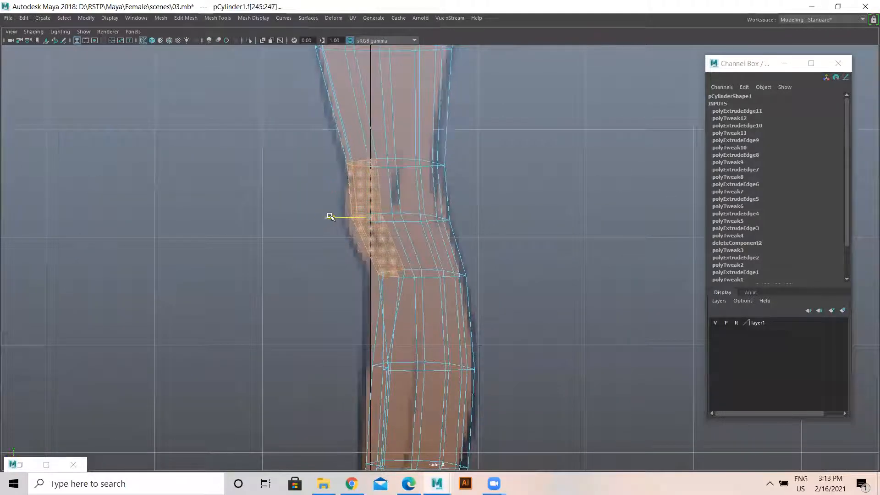
shift+right_drag(295, 186, 290, 210)
key(r)
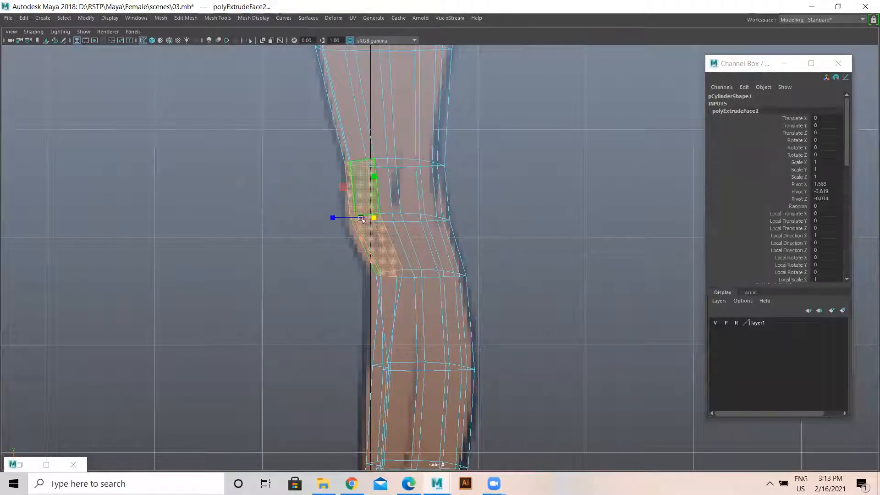
drag(372, 219, 338, 218)
Adjust the size of the extruded kneecap faces and shift them to follow the side reference
key(r)
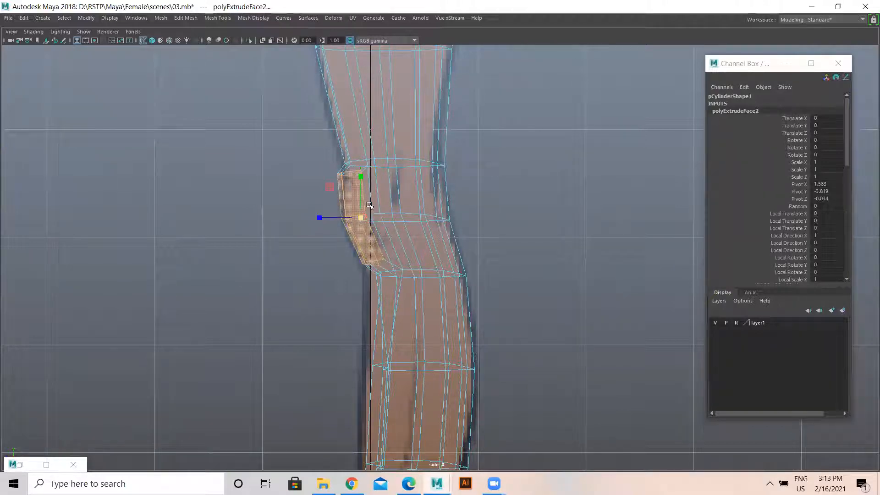
drag(361, 177, 398, 199)
key(e)
key(w)
drag(323, 218, 326, 218)
Reposition the kneecap's upper corner vertices in the front view to round its top
key(space)
key(space)
alt+middle_drag(324, 226, 359, 341)
scroll(535, 249, up, 4)
alt+middle_drag(461, 198, 298, 332)
scroll(296, 284, up, 4)
alt+middle_drag(294, 229, 305, 260)
scroll(306, 260, up, 1)
right_drag(349, 205, 297, 204)
drag(260, 192, 280, 216)
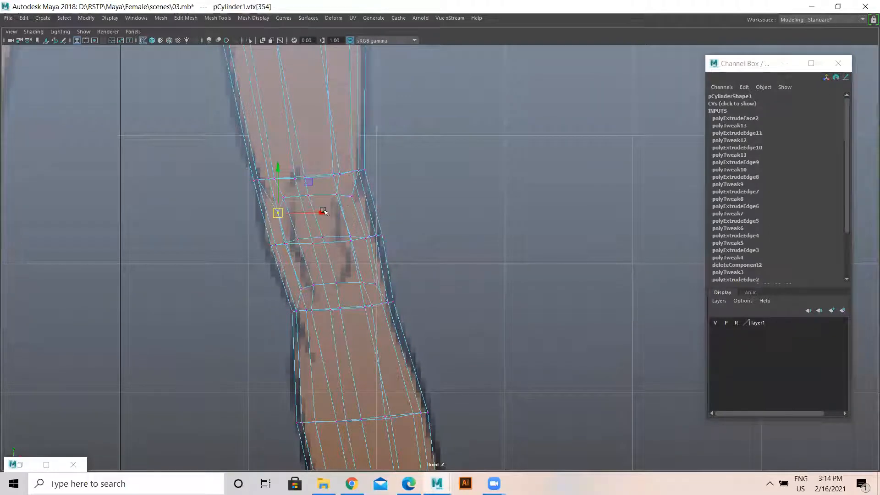
drag(346, 190, 352, 206)
Reposition the kneecap's lower corner, side and centre vertices in the front view to complete its rounded outline
drag(371, 269, 377, 285)
click(296, 281)
drag(302, 288, 336, 297)
click(336, 283)
click(314, 284)
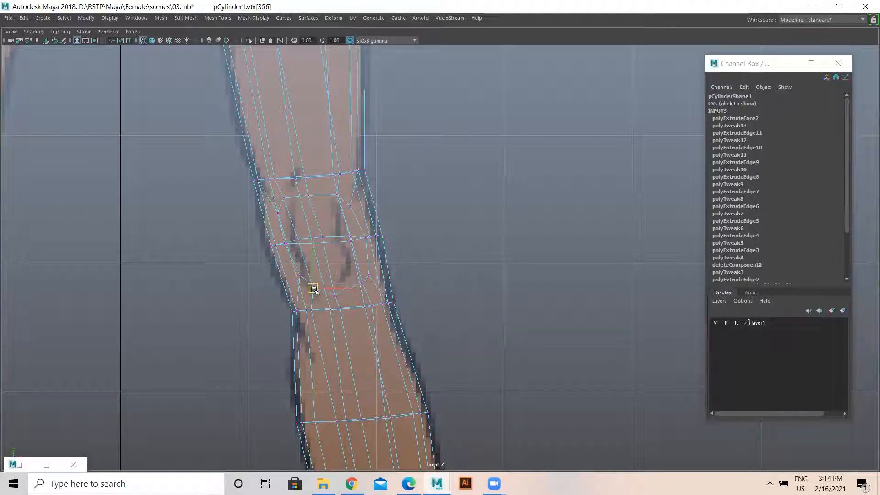
click(309, 196)
drag(308, 195, 280, 216)
click(285, 198)
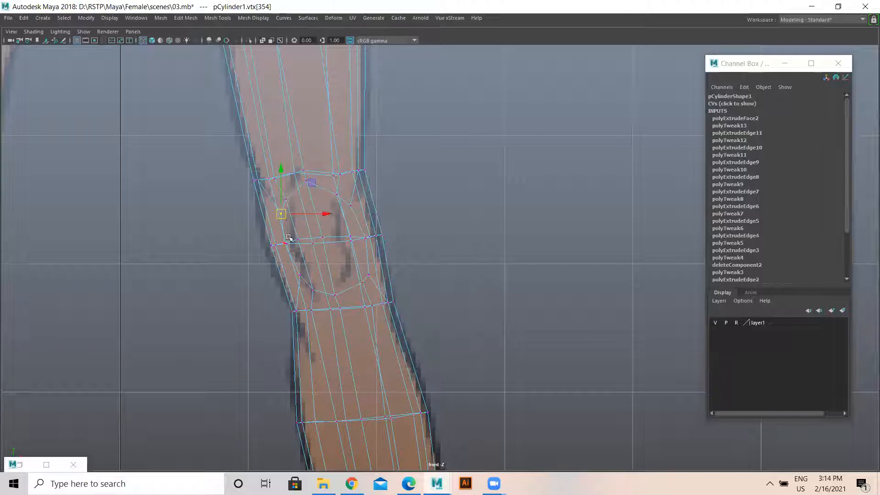
click(365, 237)
drag(352, 271, 379, 297)
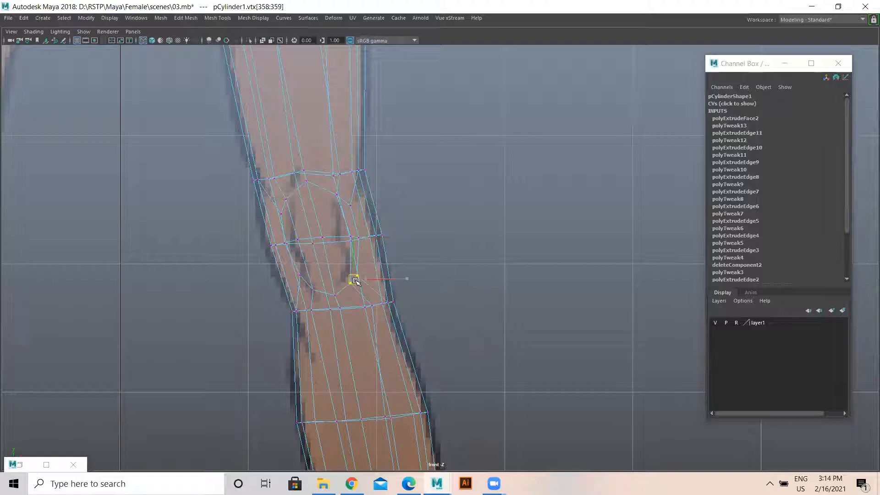
drag(317, 293, 314, 296)
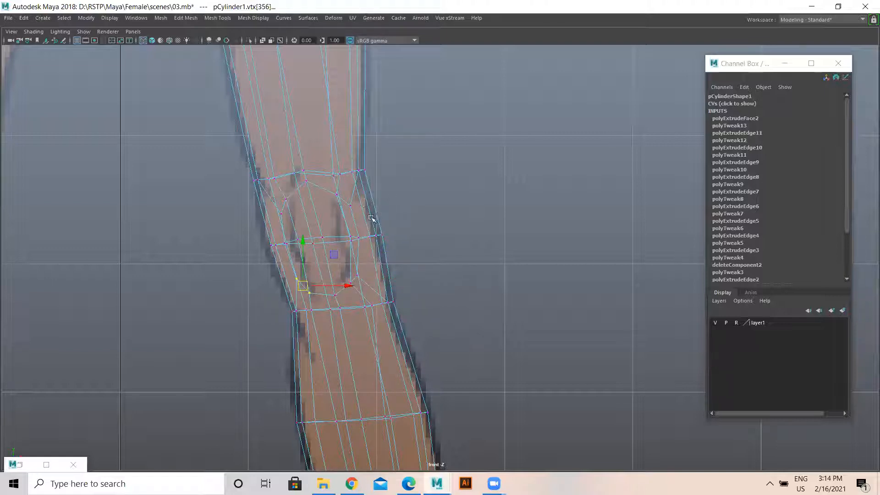
Move the vertices on both sides of the knee in the front view to fit the reference silhouette around the kneecap
drag(389, 246, 387, 247)
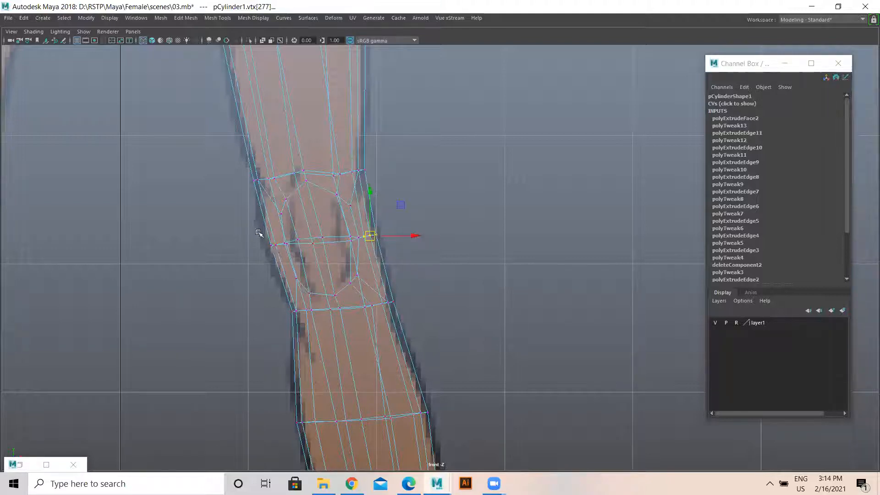
drag(282, 257, 274, 246)
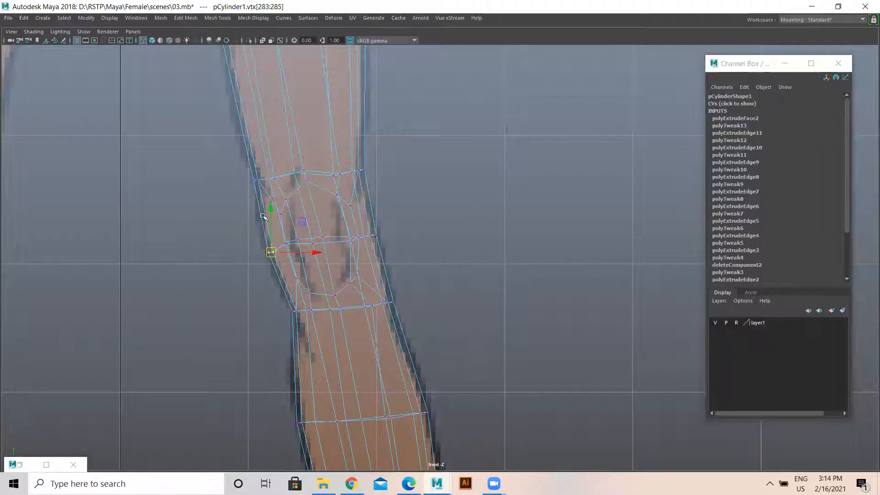
drag(258, 184, 263, 190)
drag(356, 161, 361, 177)
drag(381, 292, 400, 309)
drag(392, 300, 362, 301)
drag(278, 300, 294, 305)
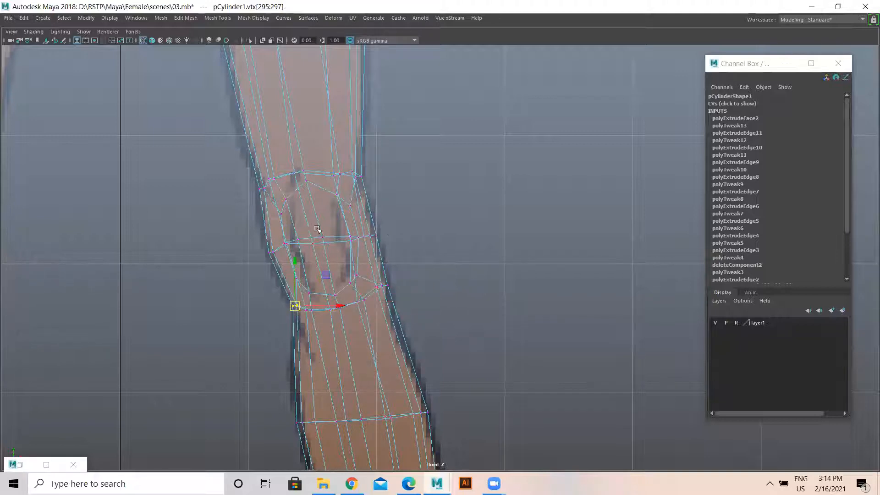
Reposition the kneecap's upper, middle and lower vertices in the side view to follow the side reference
key(space)
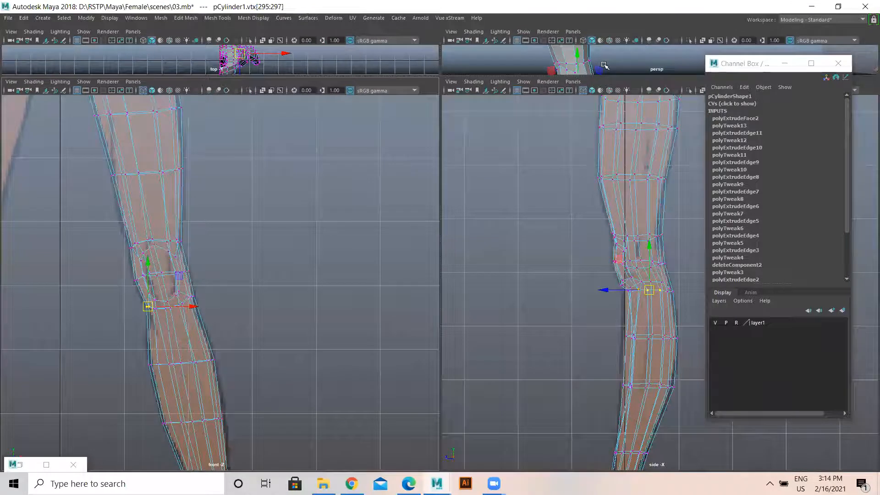
key(space)
scroll(291, 191, up, 3)
mouse_move(294, 184)
mouse_down()
mouse_move(313, 203)
mouse_move(311, 188)
mouse_move(304, 194)
mouse_up()
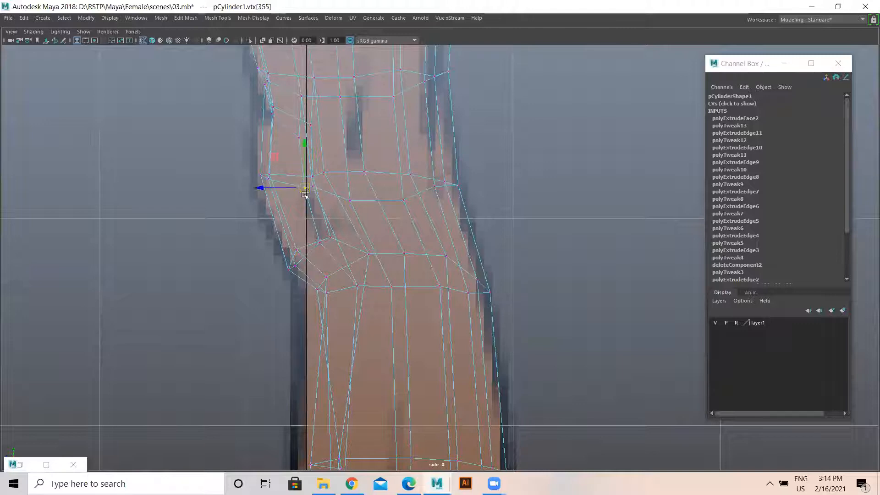
drag(305, 277, 302, 258)
drag(267, 90, 269, 93)
drag(266, 87, 256, 86)
mouse_move(304, 114)
mouse_down()
mouse_move(319, 133)
mouse_move(297, 126)
mouse_up()
drag(340, 247, 340, 247)
drag(331, 238, 322, 228)
Preview the leg smoothed in the perspective view and adjust the edges just below the knee
key(space)
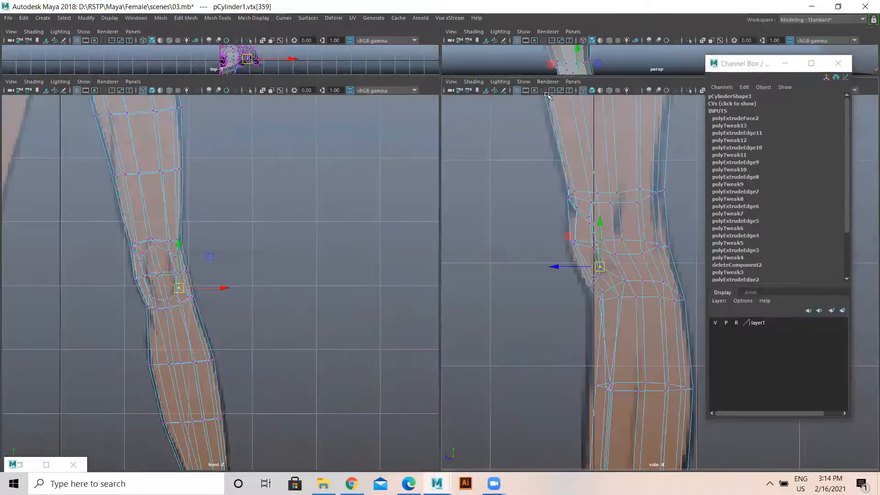
key(space)
alt+drag(433, 186, 328, 105)
right_drag(328, 105, 355, 96)
key(3)
click(523, 206)
alt+drag(355, 292, 403, 318)
click(406, 373)
alt+drag(391, 379, 411, 222)
right_drag(411, 222, 411, 193)
click(410, 240)
click(426, 246)
click(410, 237)
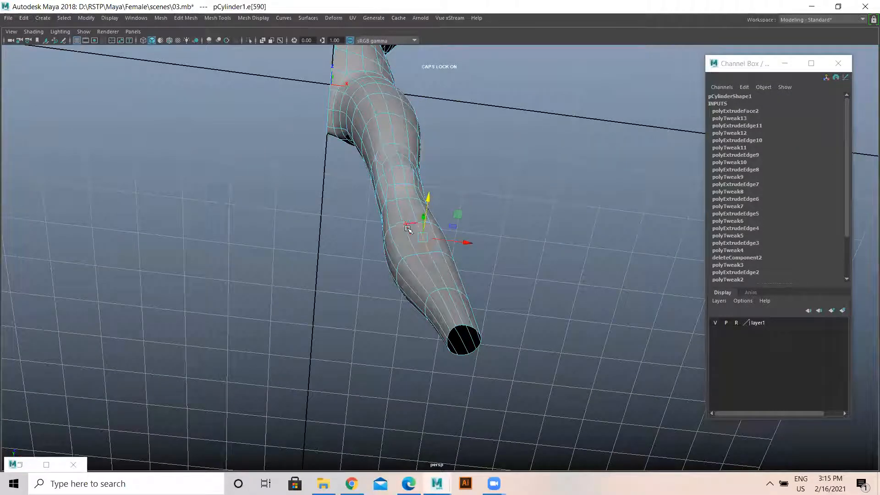
drag(416, 209, 418, 292)
Select the consecutive lengthwise edges down the front of the thigh and shift them sideways to even their spacing
alt+right_drag(446, 254, 392, 243)
alt+middle_drag(392, 243, 400, 297)
alt+drag(407, 275, 426, 259)
scroll(381, 254, up, 1)
click(381, 253)
click(384, 271)
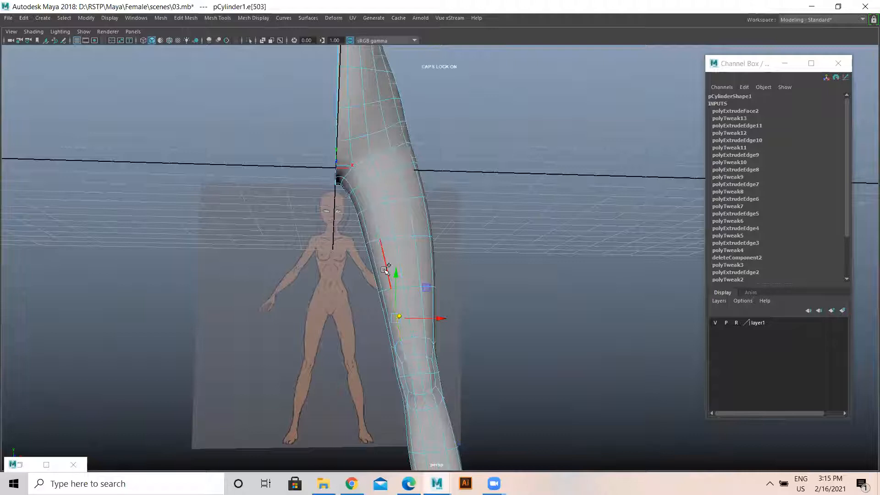
shift+click(384, 270)
shift+click(375, 225)
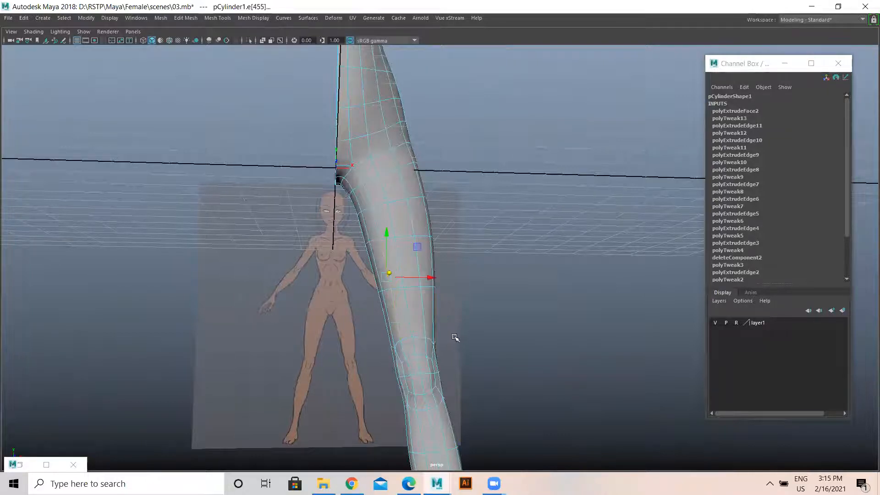
alt+drag(403, 331, 452, 307)
alt+drag(525, 205, 532, 201)
drag(509, 193, 400, 252)
drag(422, 247, 420, 248)
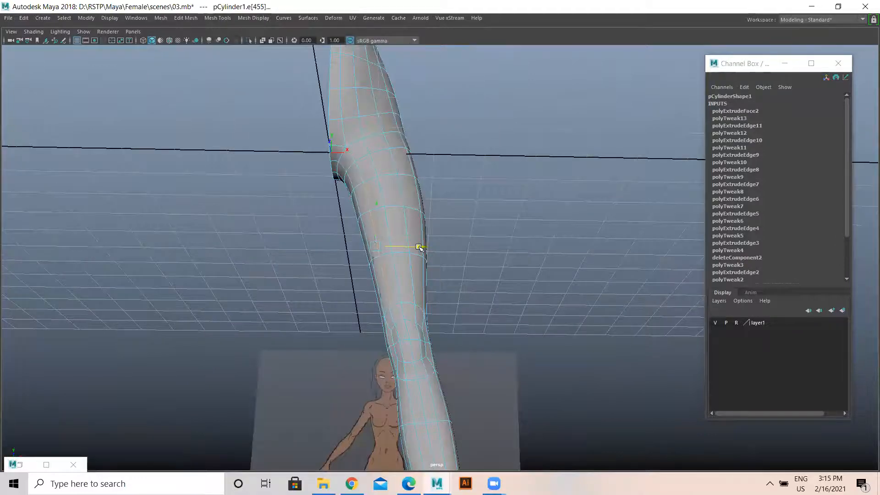
Select the lengthwise edges on the outer upper thigh and shift them to smooth the edge flow
alt+drag(369, 262, 447, 267)
scroll(439, 168, up, 1)
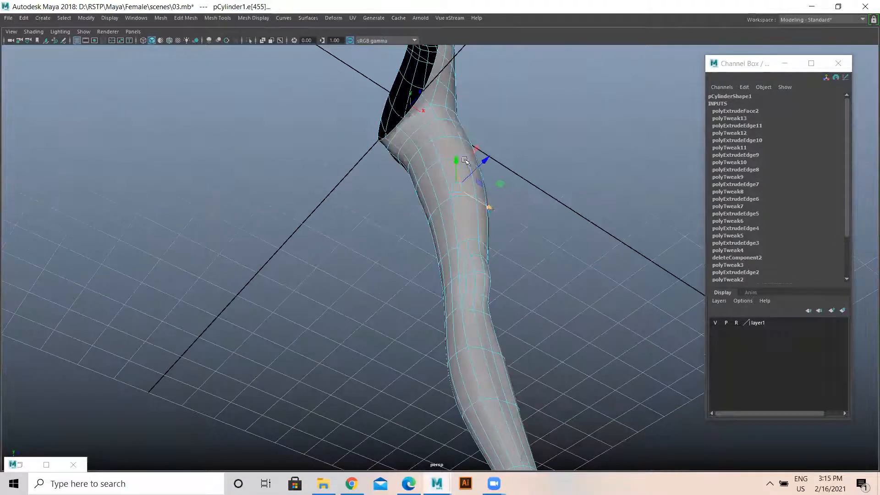
scroll(448, 154, up, 1)
click(447, 154)
shift+click(458, 189)
drag(472, 163, 460, 239)
Select the half body as an object and delete its construction history
alt+drag(365, 230, 374, 186)
right_drag(373, 187, 508, 186)
alt+drag(508, 186, 381, 213)
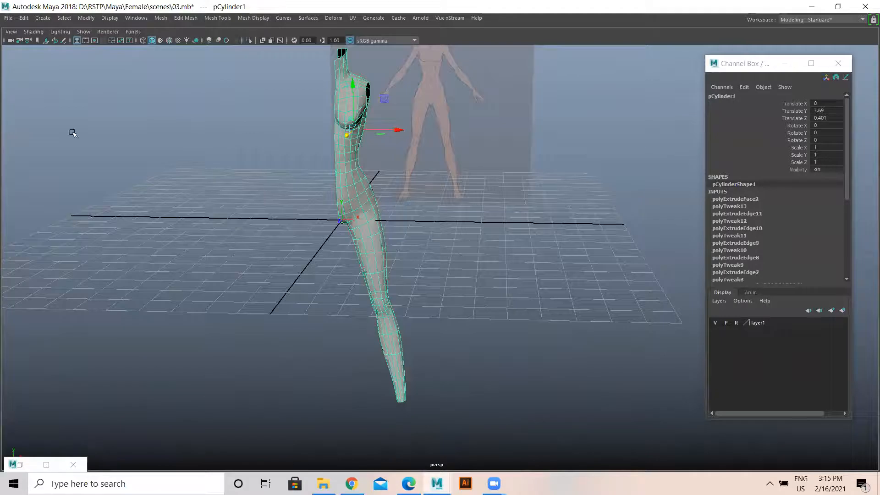
click(24, 17)
mouse_move(87, 128)
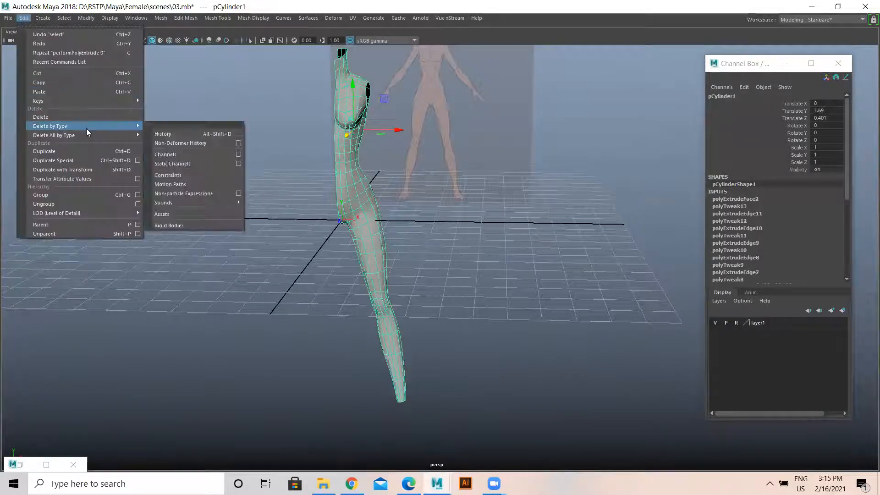
click(172, 135)
Center the half body's pivot and freeze its transformations
click(87, 18)
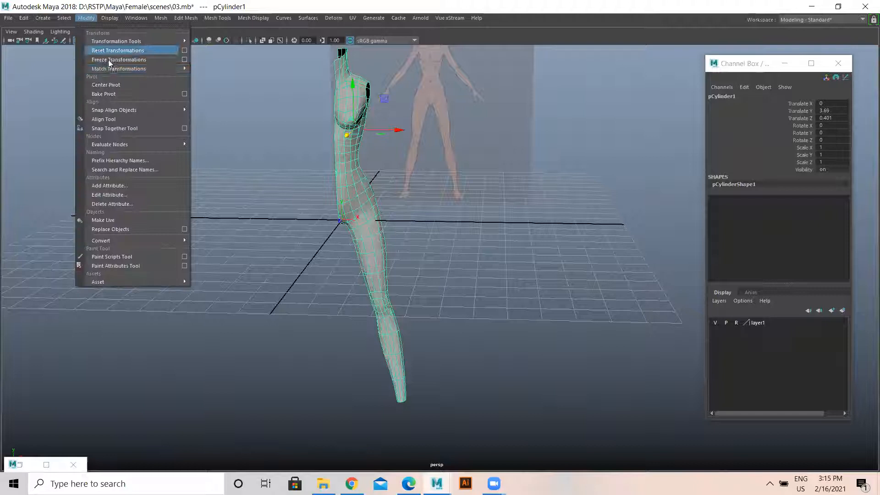
click(113, 85)
click(85, 18)
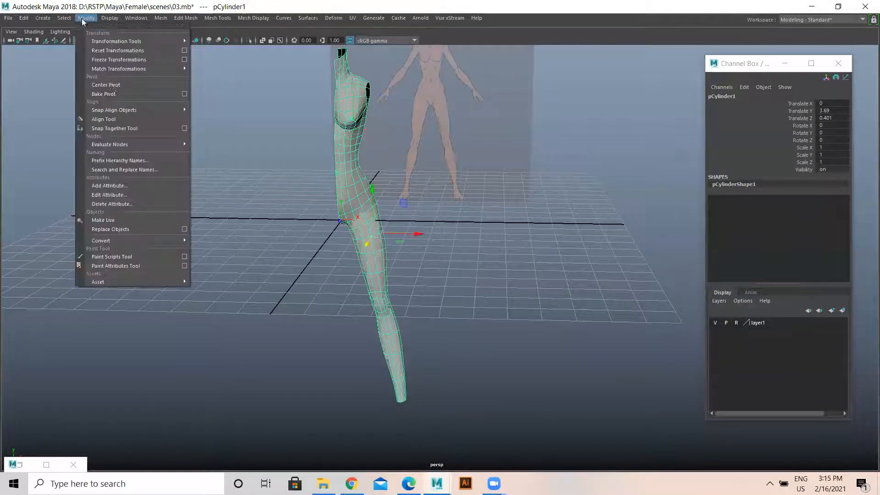
click(113, 59)
click(550, 294)
Mirror the half body across the world X axis, merging border vertices with a merge threshold of 0.01
alt+drag(550, 294, 460, 209)
alt+right_drag(372, 169, 460, 126)
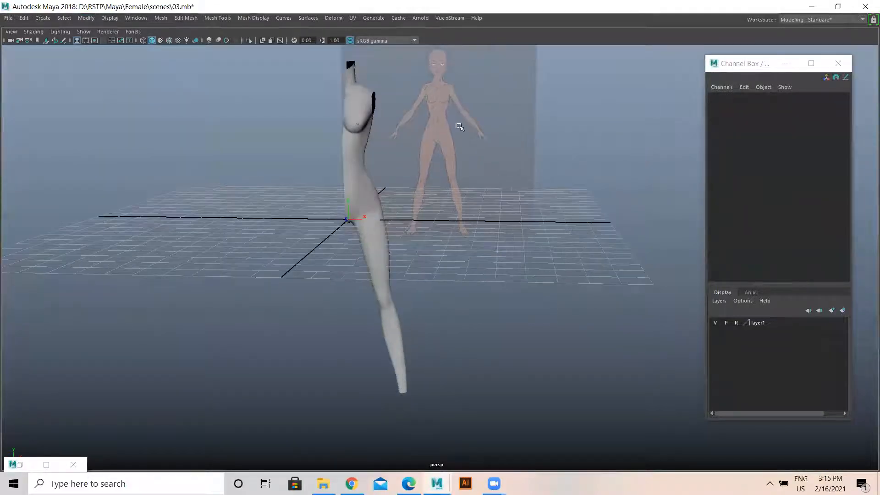
alt+right_drag(335, 107, 391, 209)
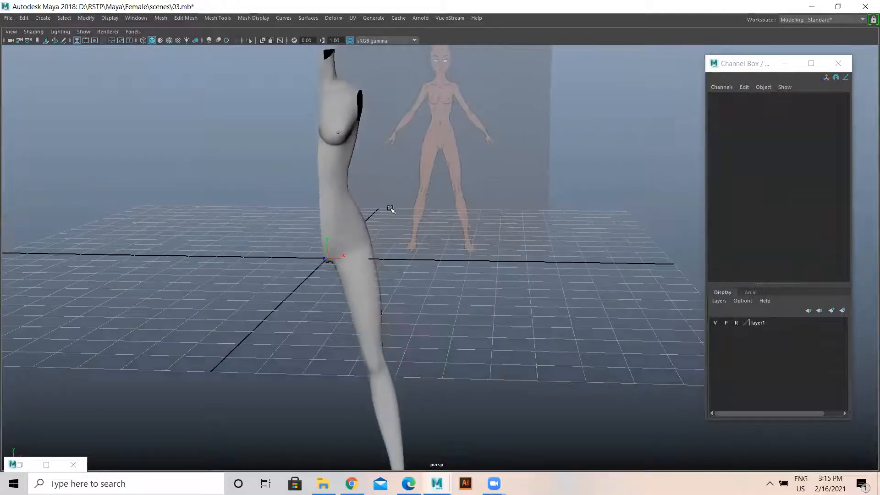
click(347, 180)
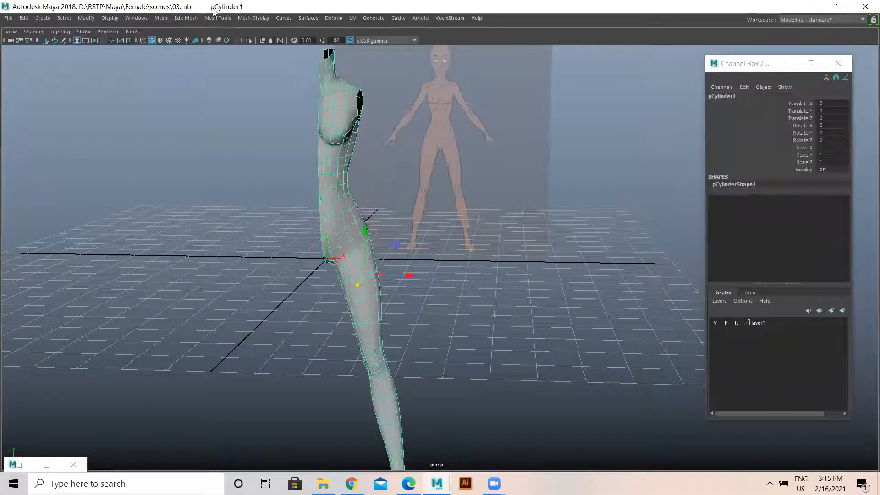
click(154, 22)
click(193, 139)
click(828, 229)
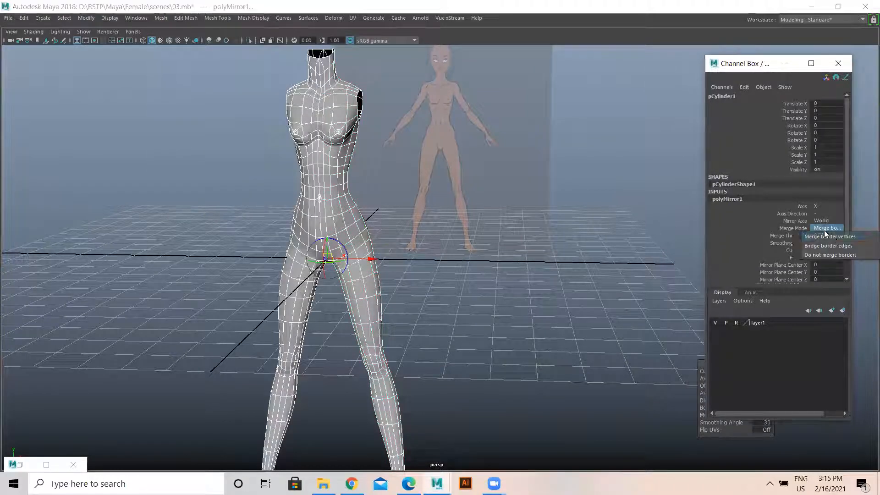
click(753, 223)
click(831, 235)
text(.01)
key(Return)
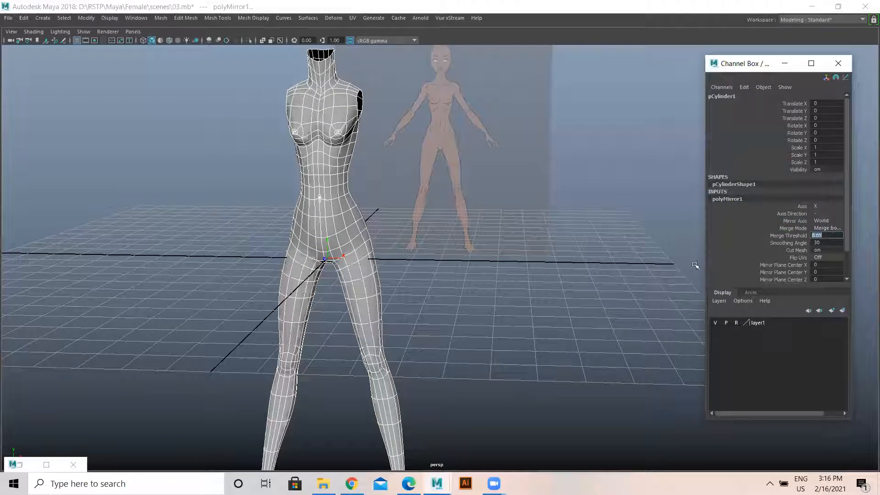
Inspect the mirrored body from the front, back and sides with and without the smooth preview
click(515, 237)
click(347, 174)
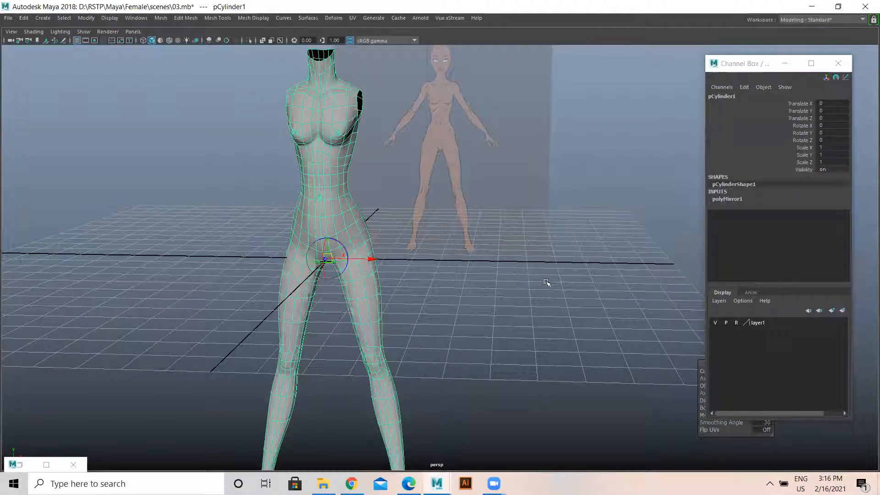
click(575, 300)
alt+drag(295, 231, 301, 218)
scroll(271, 245, up, 3)
alt+drag(266, 250, 659, 250)
scroll(329, 342, down, 3)
alt+drag(329, 342, 364, 301)
alt+middle_drag(363, 233, 366, 291)
alt+drag(365, 290, 374, 264)
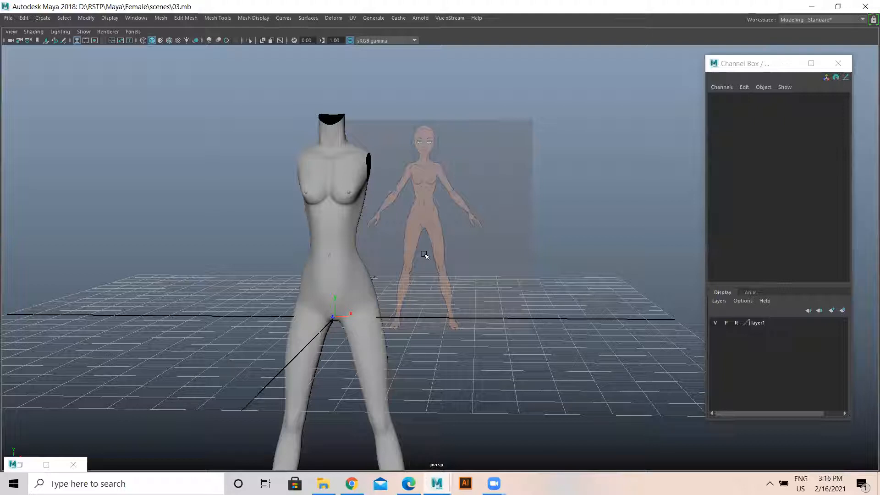
scroll(374, 269, down, 5)
alt+middle_drag(375, 269, 376, 189)
alt+drag(424, 229, 391, 242)
click(391, 242)
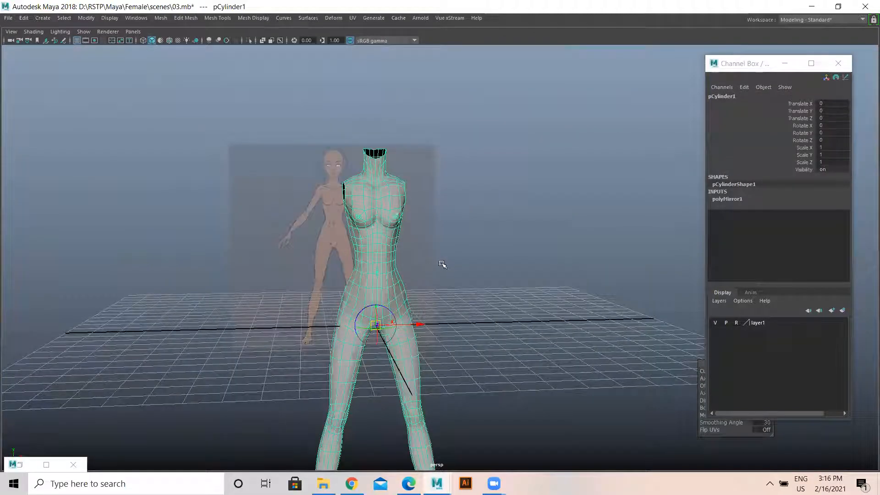
alt+drag(494, 298, 316, 187)
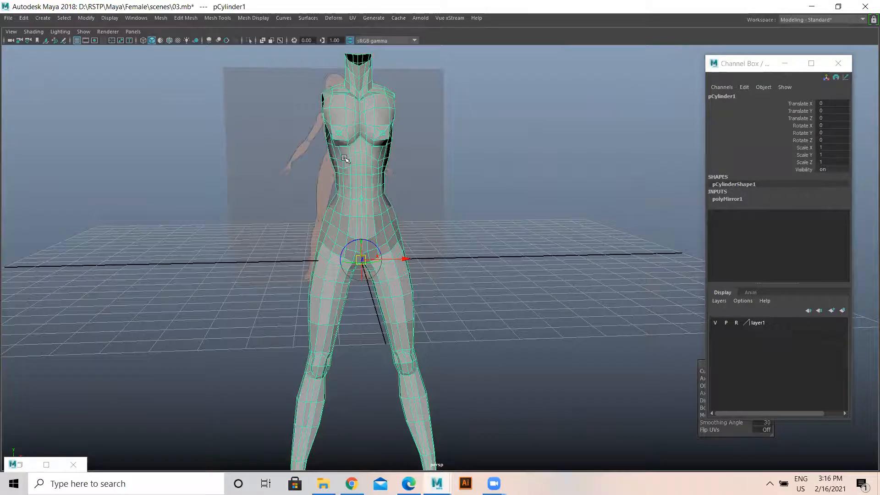
alt+drag(412, 151, 371, 148)
alt+right_drag(378, 120, 411, 145)
alt+middle_drag(513, 79, 513, 98)
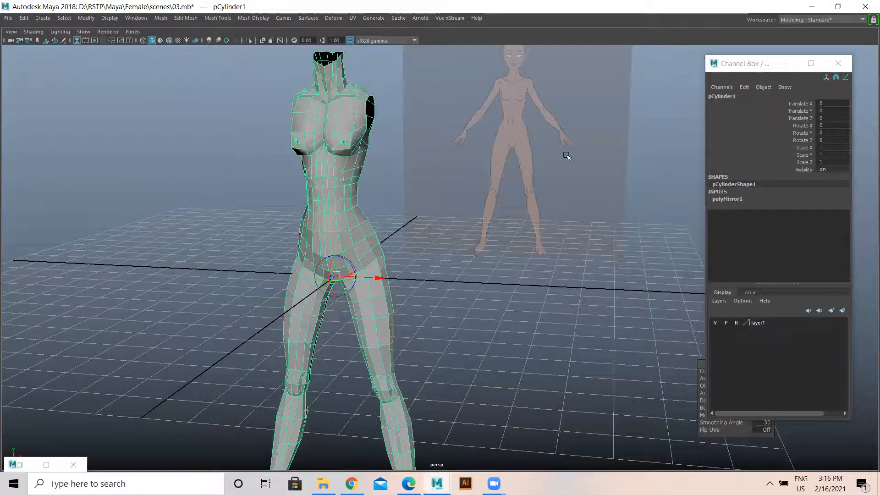
Select one armhole's border edge loop in the front view and extrude it slightly outward to start the shoulder
key(space)
key(space)
alt+right_drag(514, 206, 459, 97)
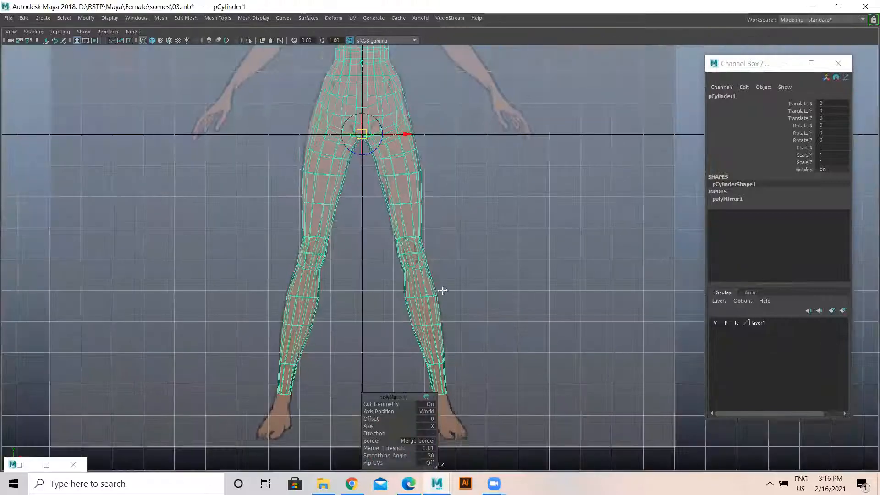
alt+middle_drag(442, 290, 428, 470)
alt+right_drag(591, 321, 765, 242)
alt+middle_drag(359, 110, 380, 290)
right_drag(325, 195, 324, 121)
double_click(333, 163)
shift+right_drag(357, 173, 373, 131)
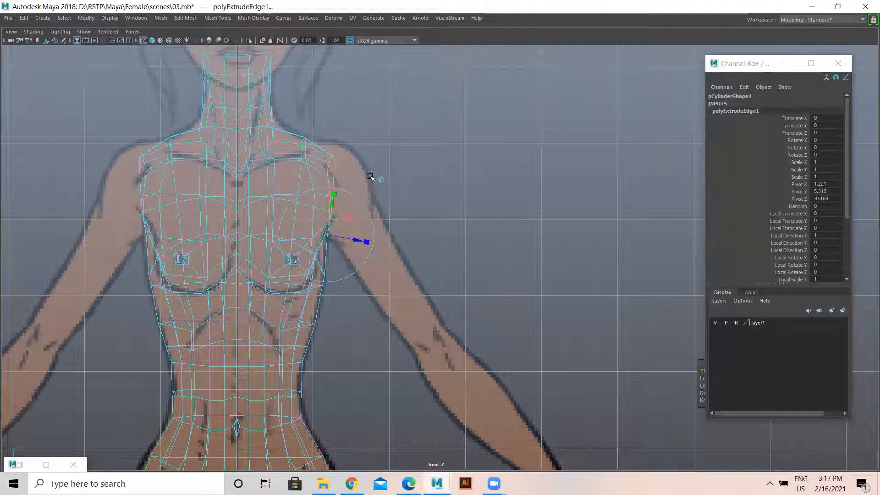
drag(343, 188, 403, 194)
Extrude the shoulder border again, tilting and placing the new ring along the upper arm of the front reference
key(ctrl+e)
key(e)
drag(388, 164, 359, 221)
key(w)
key(w)
key(e)
key(r)
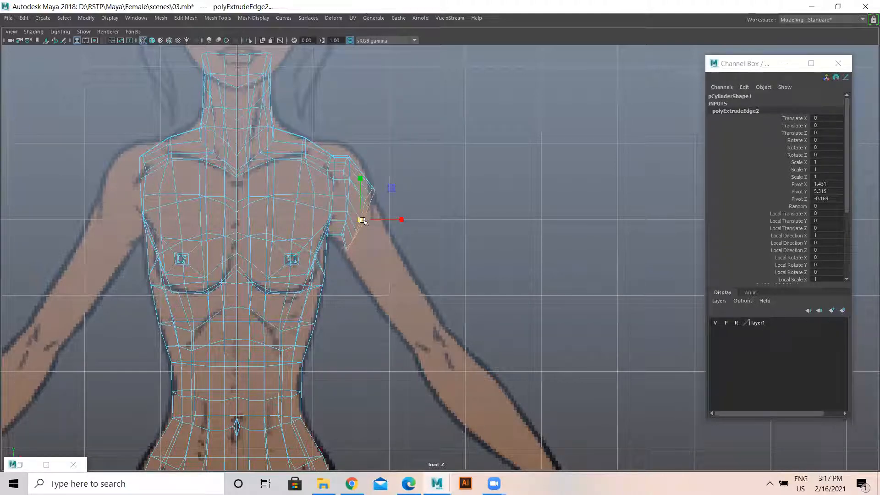
Select the first extruded shoulder edge loop and rotate it to follow the arm's slope
key(w)
click(345, 189)
key(e)
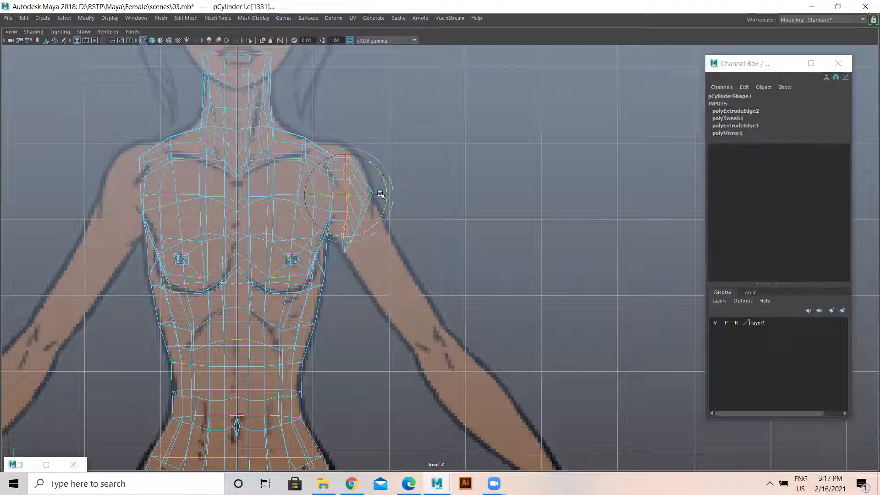
drag(384, 187, 348, 197)
key(w)
Move the first shoulder ring's top and front vertices in the front view to round the ring along the reference shoulder
right_drag(340, 161, 338, 133)
drag(316, 134, 354, 161)
click(346, 190)
drag(343, 228, 343, 216)
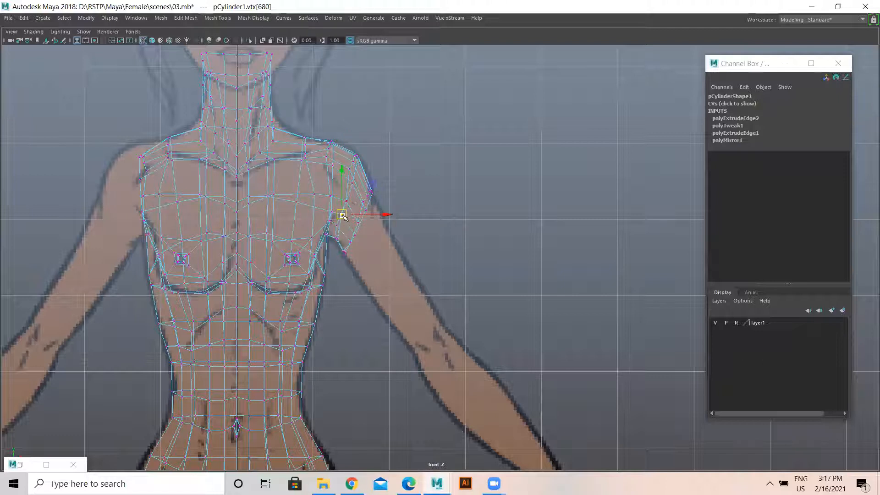
Adjust the armhole and neighbouring chest vertices in the front view to even out the edge flow into the shoulder
click(343, 201)
click(330, 196)
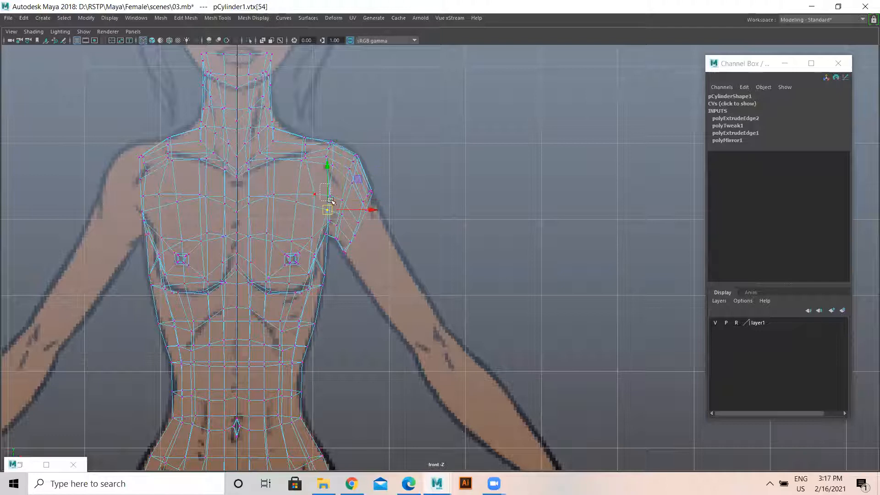
click(309, 190)
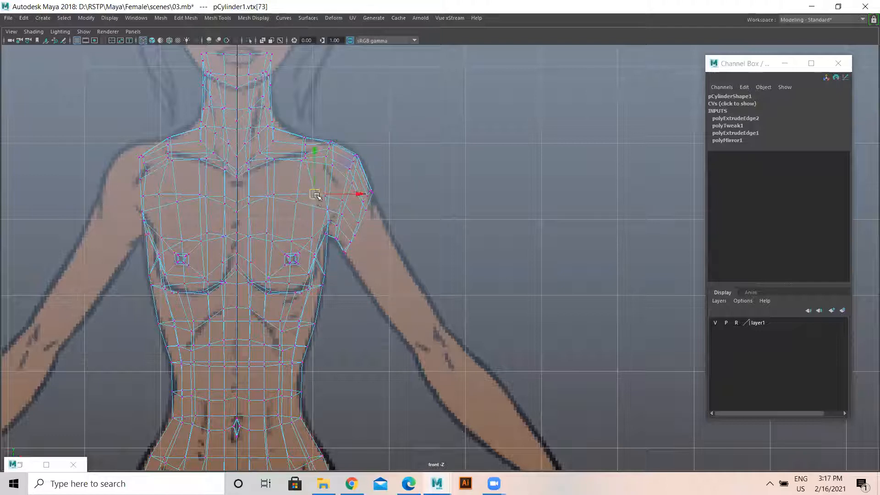
click(327, 191)
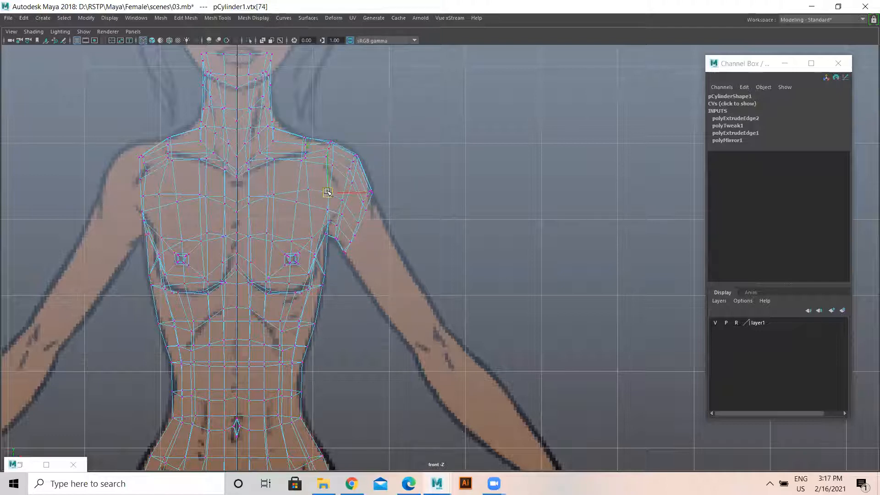
Reposition a front vertex on the arm's open border and the underarm vertices to refine the sleeve shape
click(359, 206)
drag(368, 206, 366, 205)
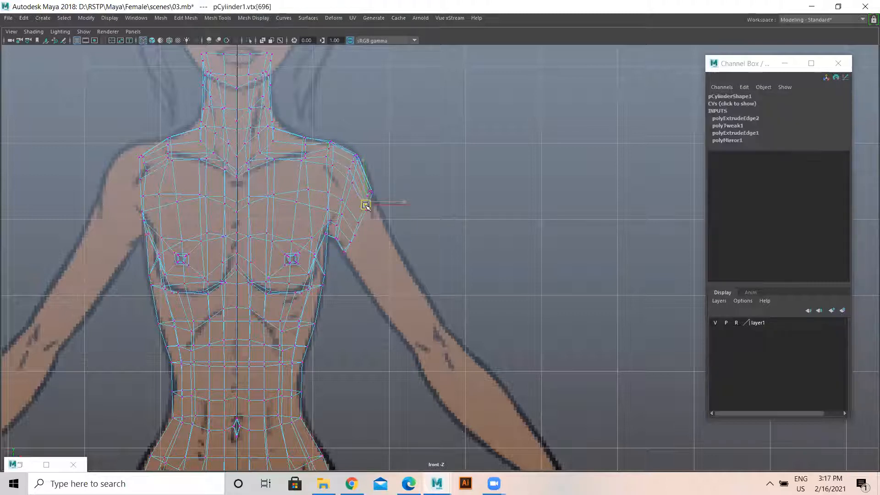
click(369, 242)
drag(337, 234, 331, 239)
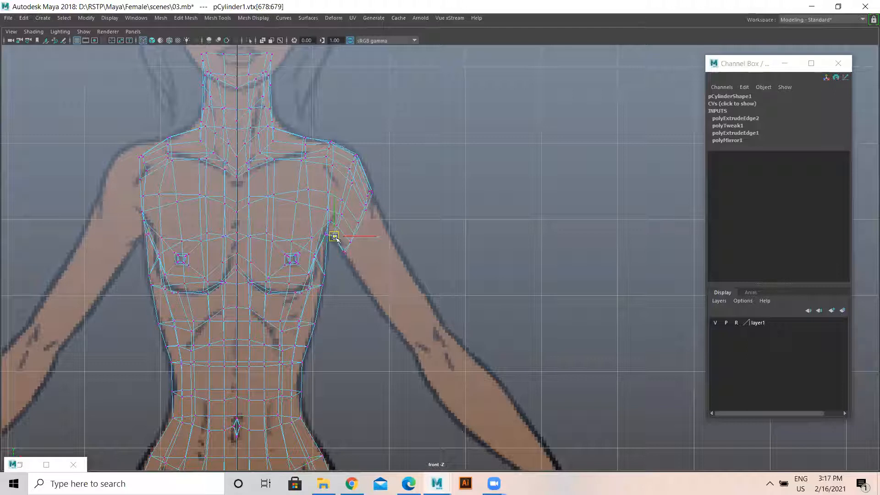
Return the body to object mode in the perspective view, turn on its smooth preview and save the scene
key(space)
key(space)
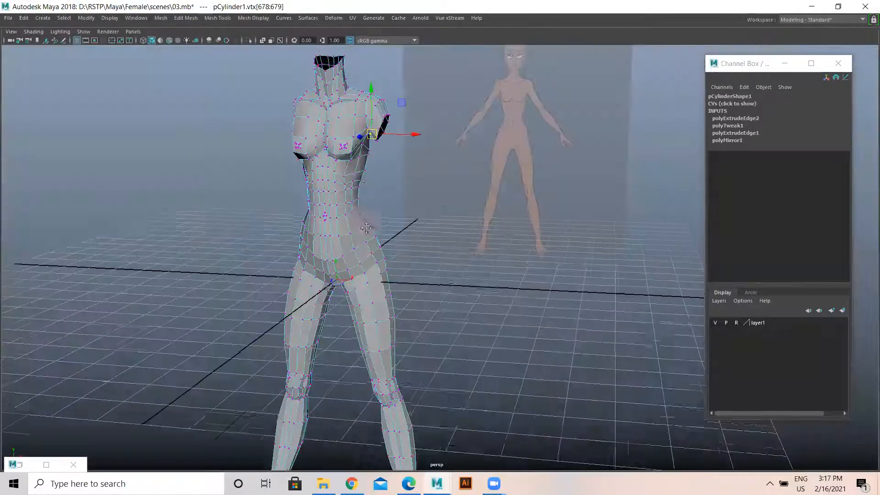
alt+middle_drag(343, 149, 350, 208)
right_drag(348, 207, 369, 189)
click(426, 211)
alt+drag(427, 211, 409, 176)
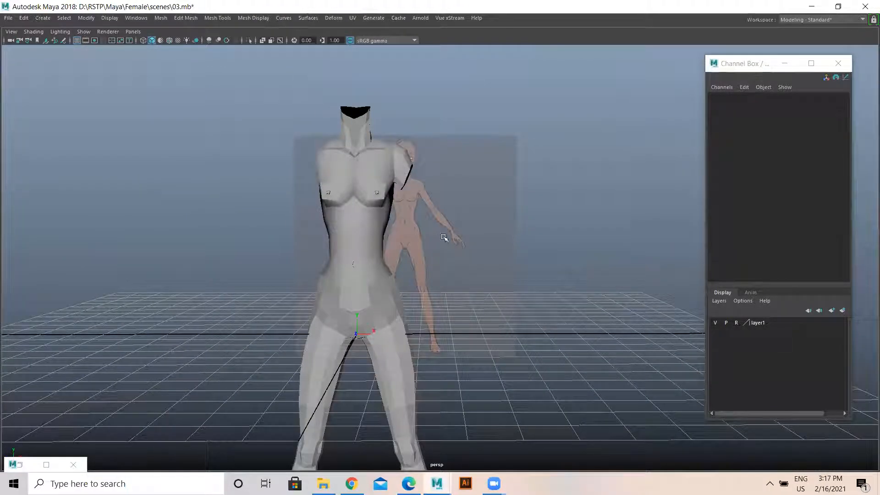
click(391, 190)
click(509, 262)
alt+drag(531, 271, 499, 279)
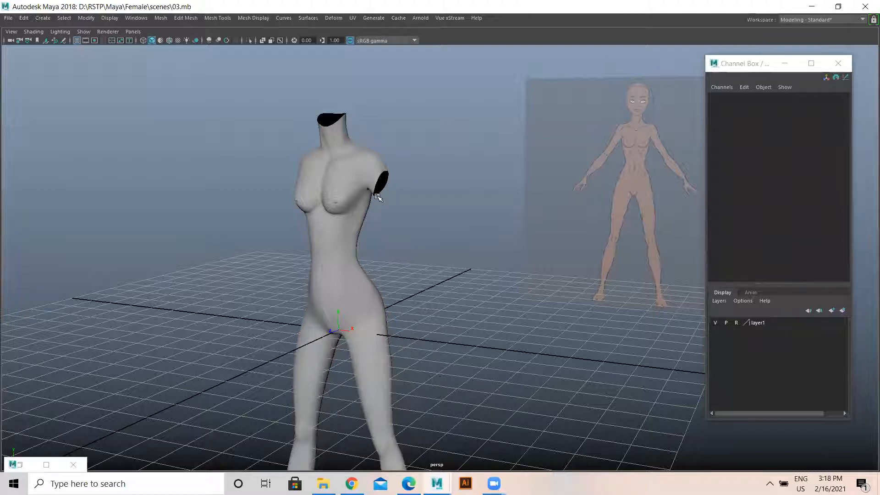
Restore the full interface layout and view the smoothed body from the front
key(ctrl+space)
alt+drag(360, 250, 489, 385)
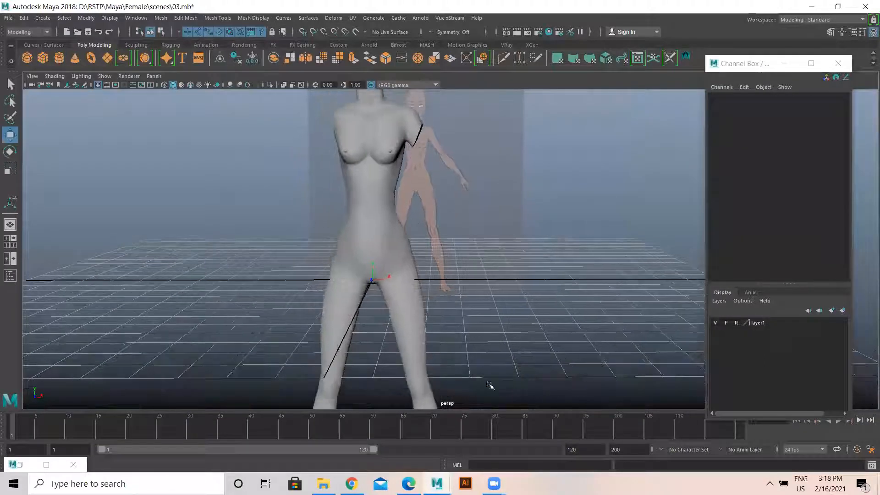
click(505, 474)
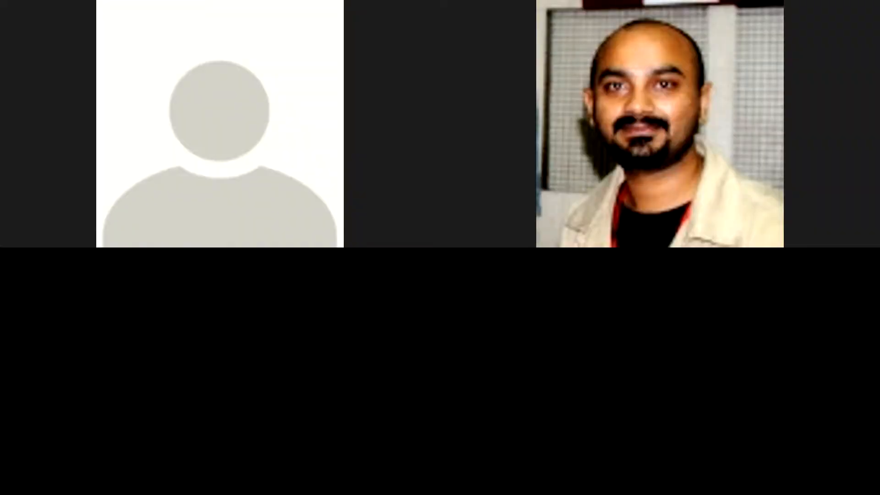